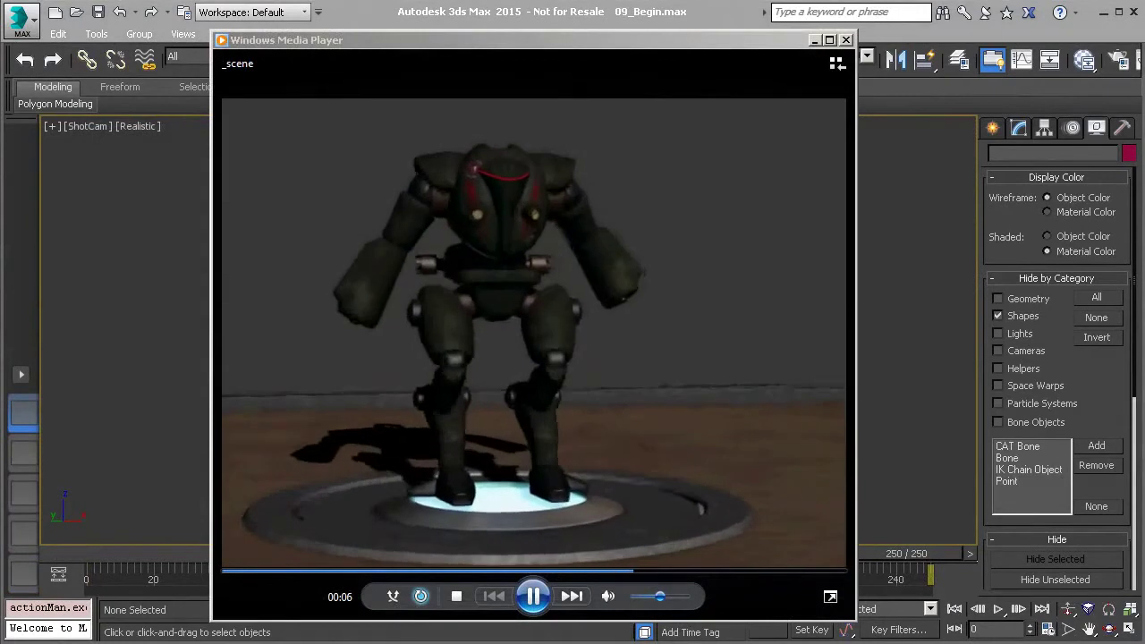
# Close the rendered scene preview and examine the weapon pitch control's X Rotation curve across and beyond its keys.
pyautogui.click(847, 40)
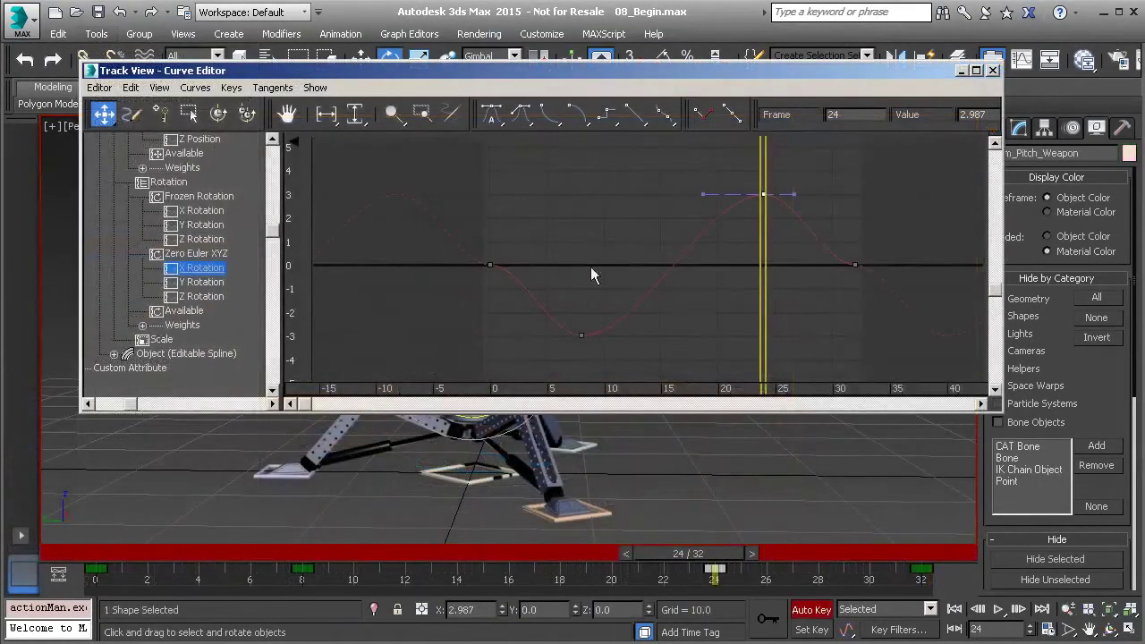
pyautogui.moveTo(634, 271); pyautogui.dragTo(575, 265, button='middle')
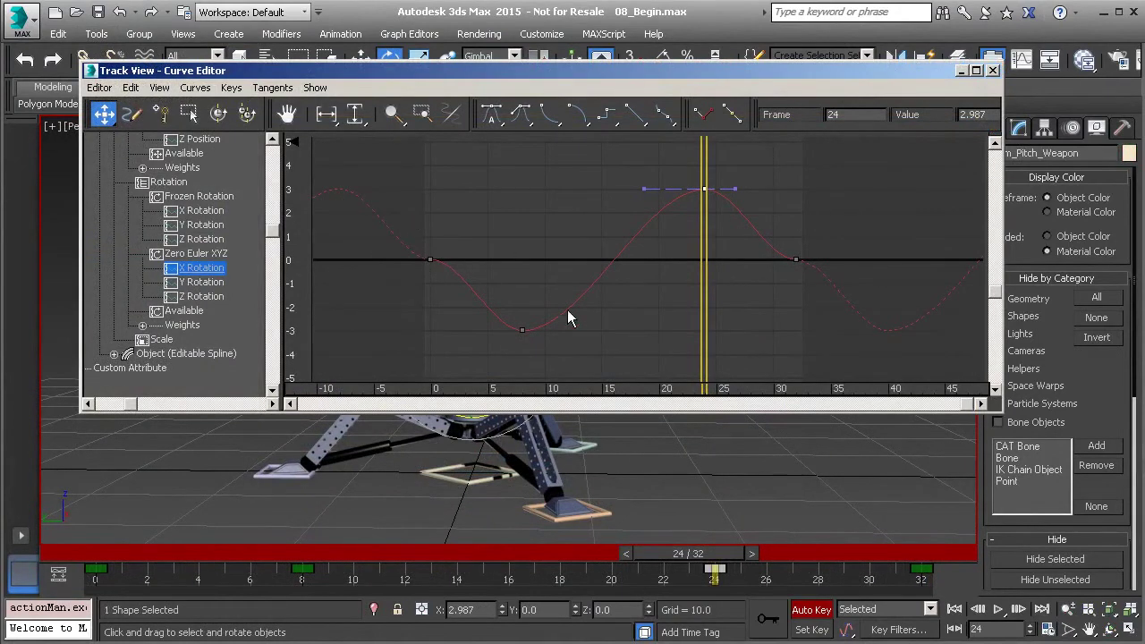
pyautogui.moveTo(791, 288); pyautogui.dragTo(657, 290, button='middle')
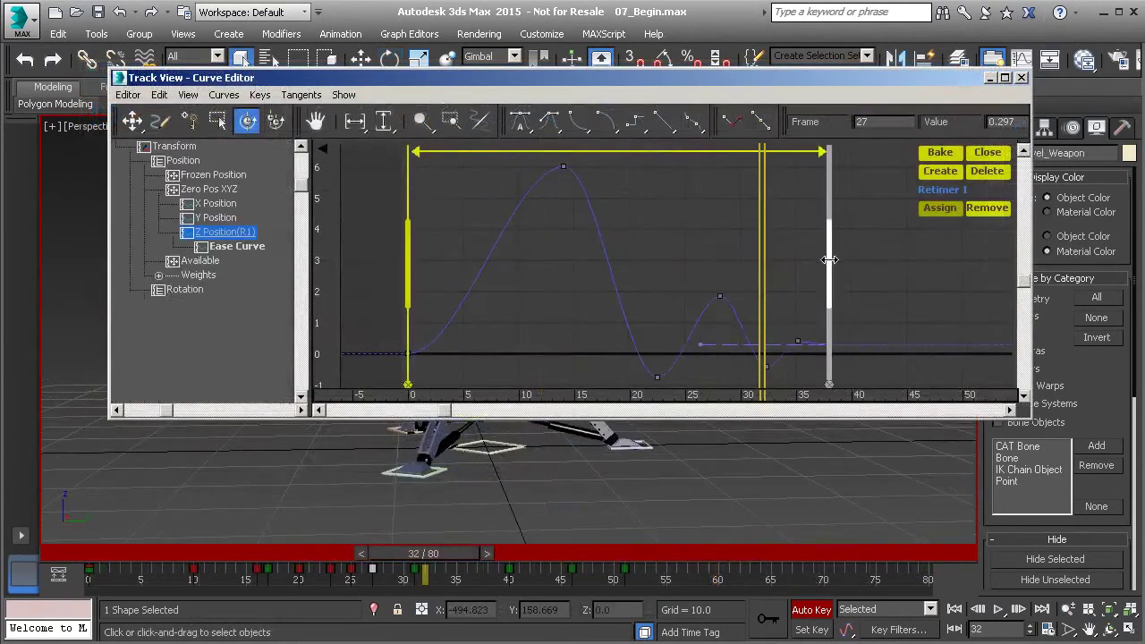
# Stretch the retimer range on the Z Position curve by moving its end marker to a later frame.
pyautogui.moveTo(831, 259); pyautogui.dragTo(890, 265)
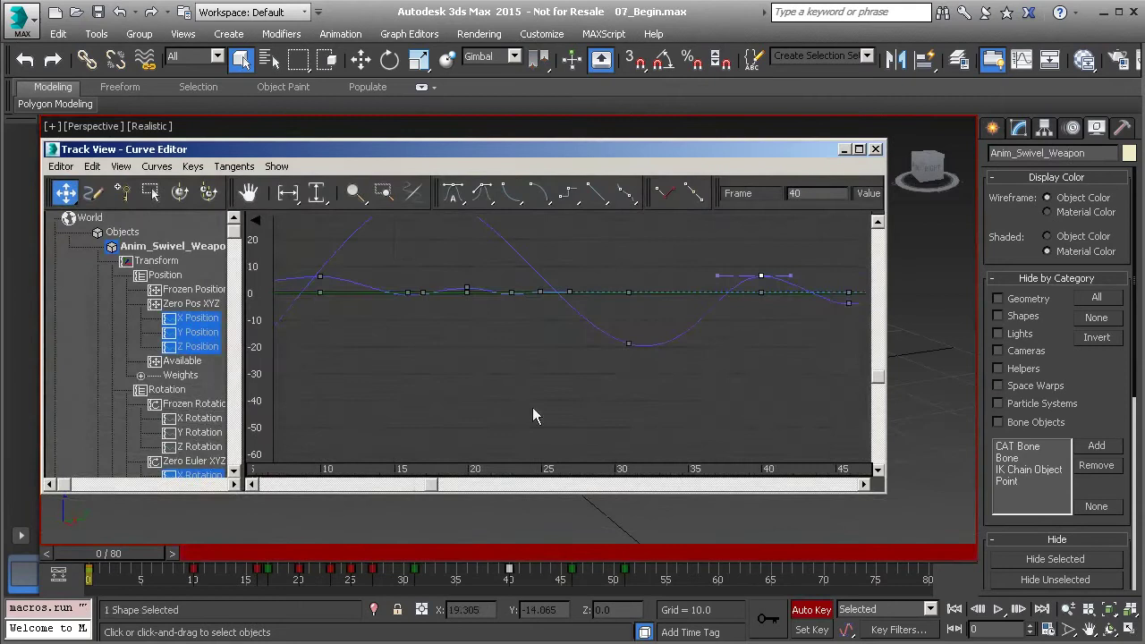
# Examine the position and rotation curves of Anim_Swivel_Weapon and play back the weapon animation in the perspective view.
pyautogui.keyDown('ctrl'); pyautogui.keyDown('alt'); pyautogui.moveTo(539, 404); pyautogui.dragTo(516, 347, button='middle'); pyautogui.keyUp('alt'); pyautogui.keyUp('ctrl')
pyautogui.moveTo(574, 297); pyautogui.dragTo(681, 254, button='middle')
pyautogui.moveTo(638, 357); pyautogui.dragTo(614, 262, button='middle')
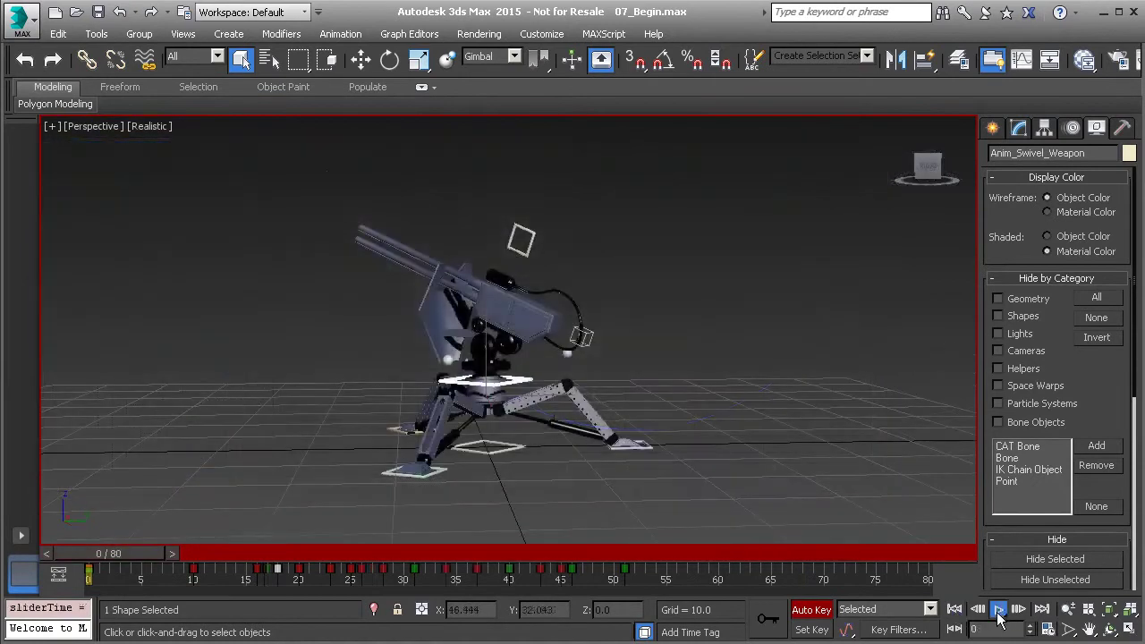
pyautogui.click(999, 609)
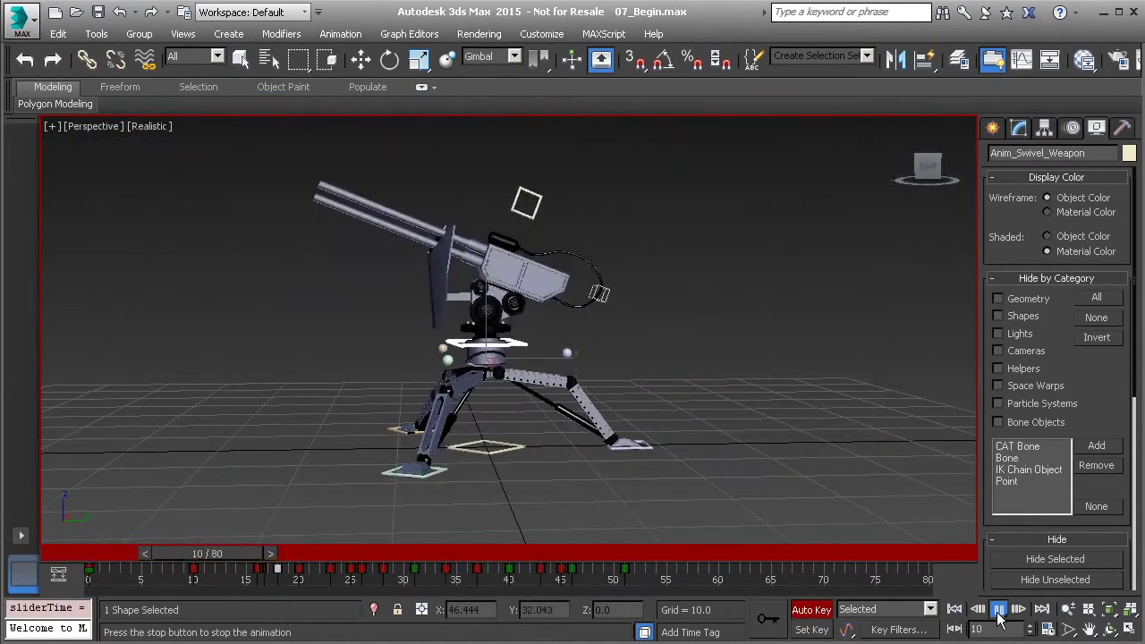
pyautogui.click(999, 609)
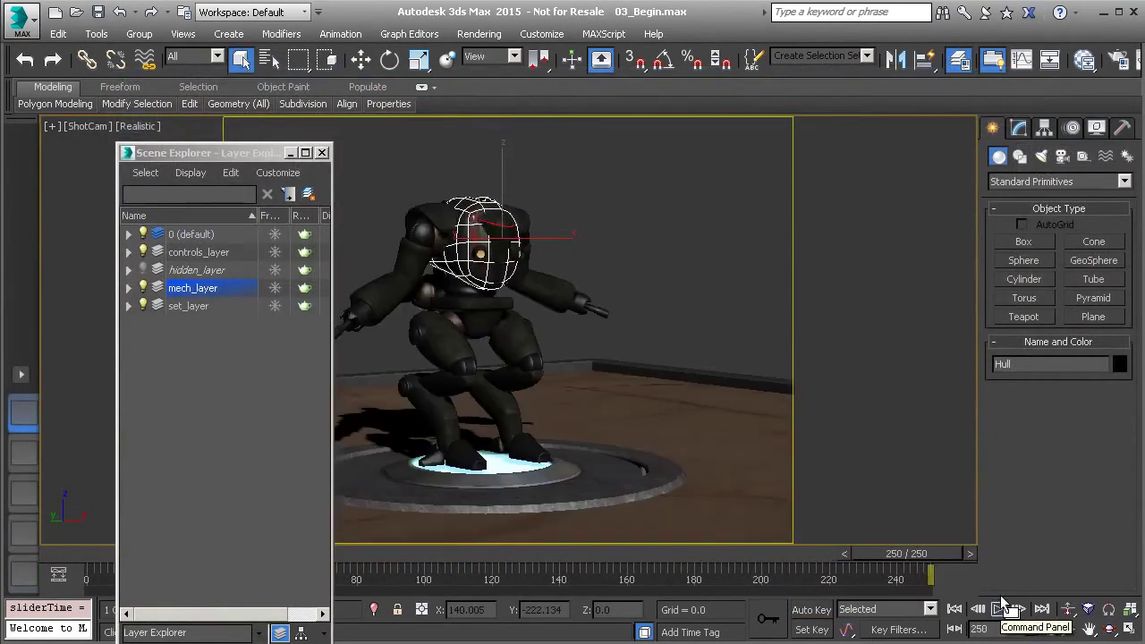
# Examine how the weapon pitch control's X Rotation curve repeats outside its keyed range.
pyautogui.click(999, 610)
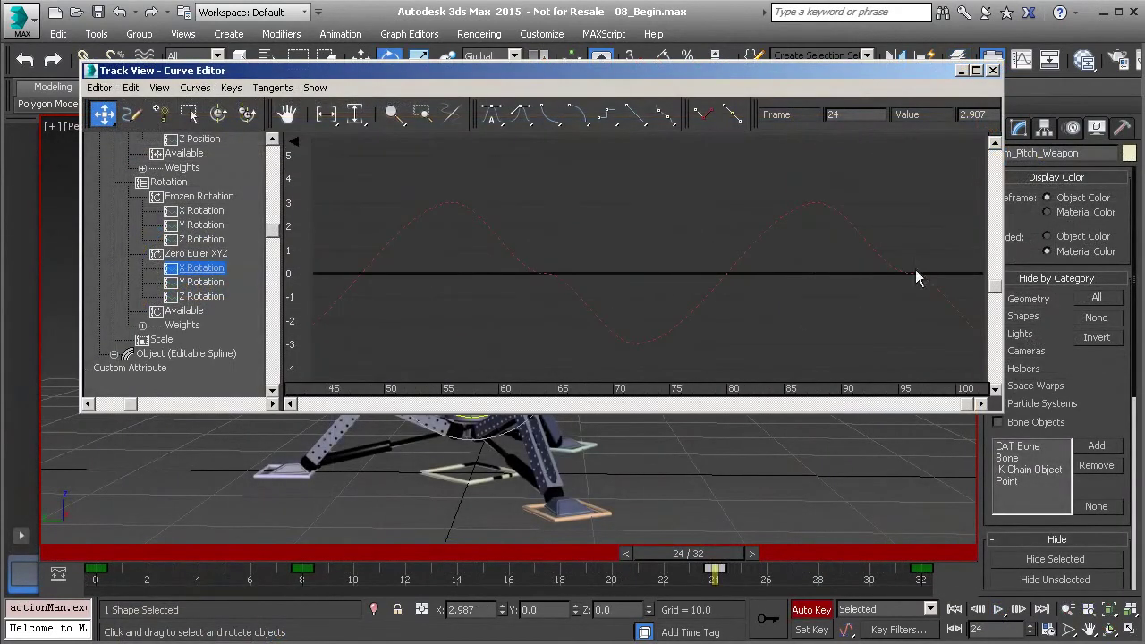
pyautogui.moveTo(376, 267); pyautogui.dragTo(885, 277, button='middle')
pyautogui.moveTo(600, 276); pyautogui.dragTo(737, 264, button='middle')
pyautogui.click(831, 272)
pyautogui.click(467, 271)
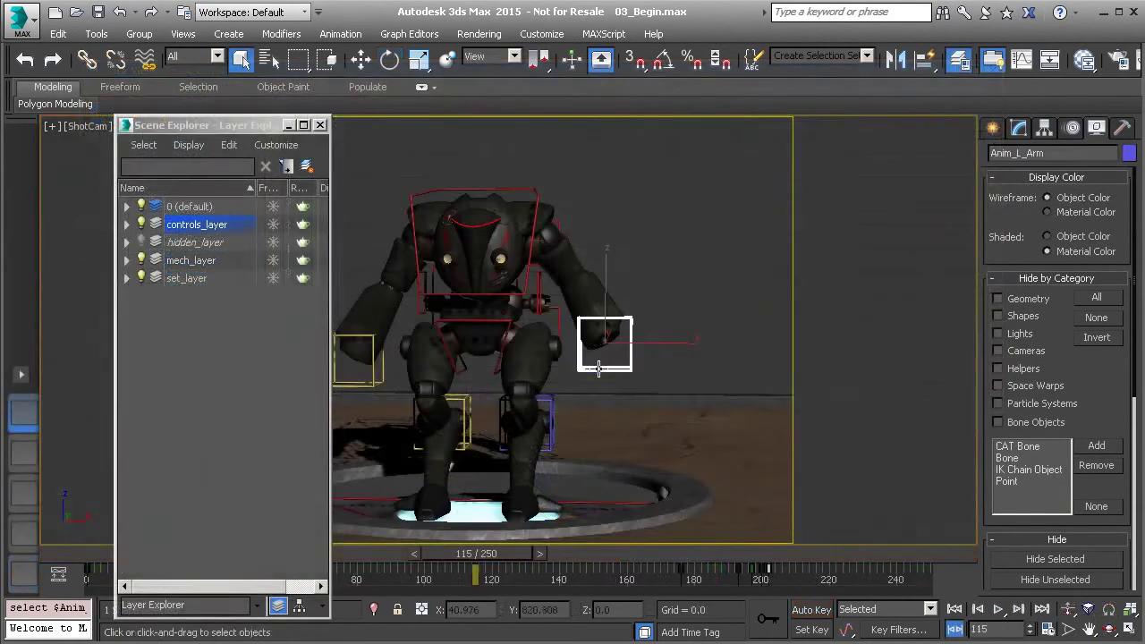
# Select the mech's Anim_COG control, select Anim_L_Arm instead, and close the Layer Explorer.
pyautogui.click(548, 313)
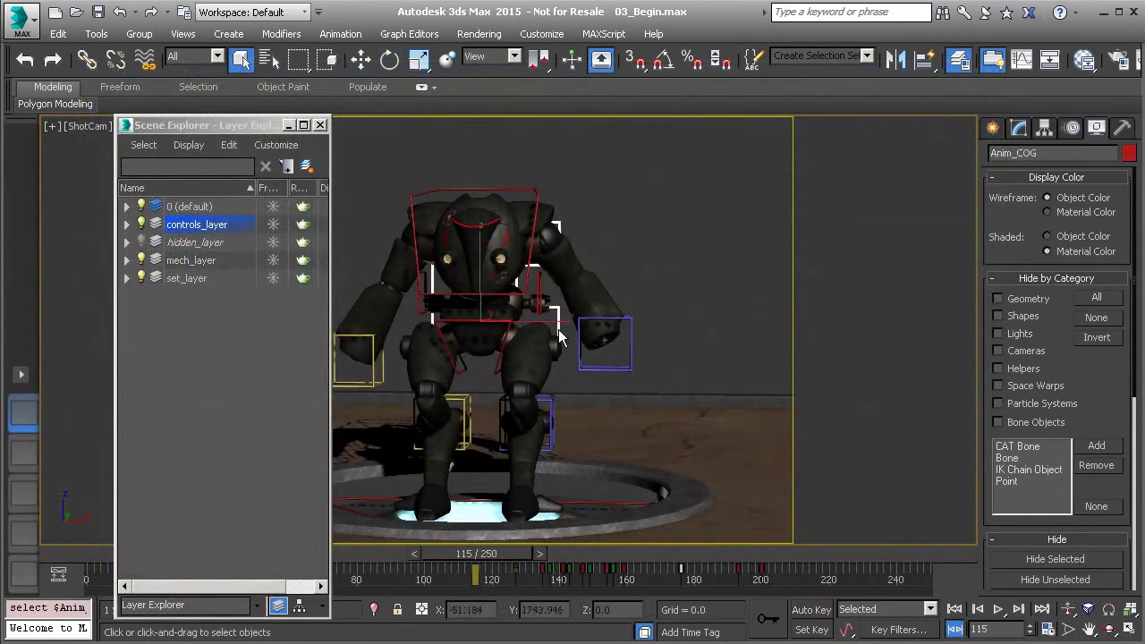
pyautogui.click(588, 364)
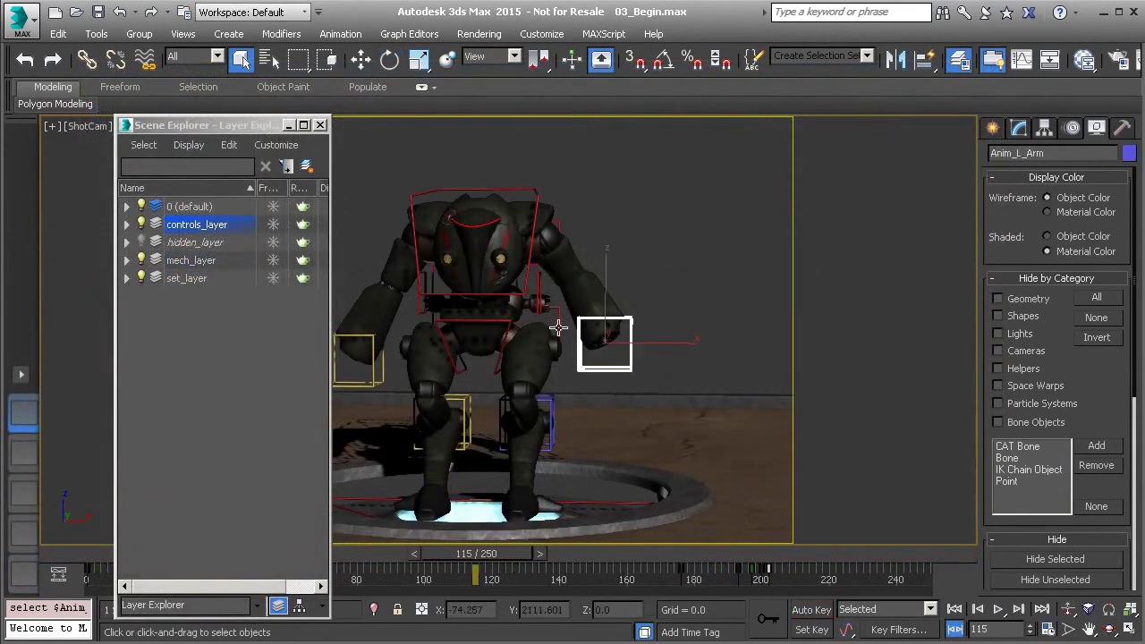
pyautogui.click(320, 125)
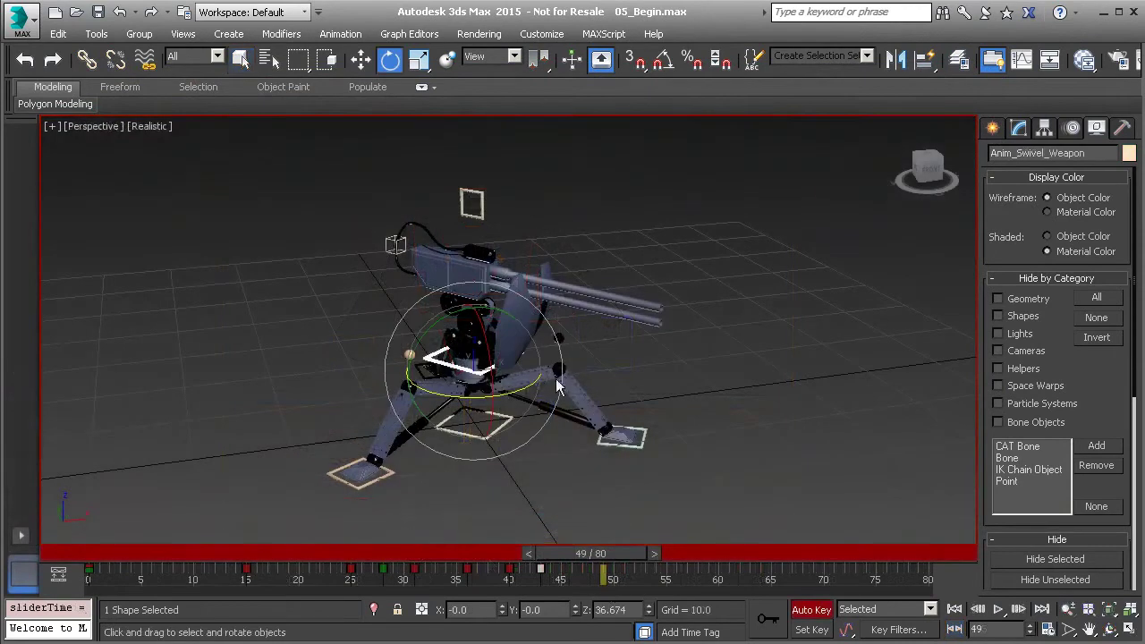
# Rotate Anim_Swivel_Weapon around its vertical axis at frame 49 and open the value of Anim_Pitch_Weapon's frame-24 key for editing.
pyautogui.moveTo(532, 381); pyautogui.dragTo(425, 413)
pyautogui.moveTo(912, 395); pyautogui.dragTo(427, 394)
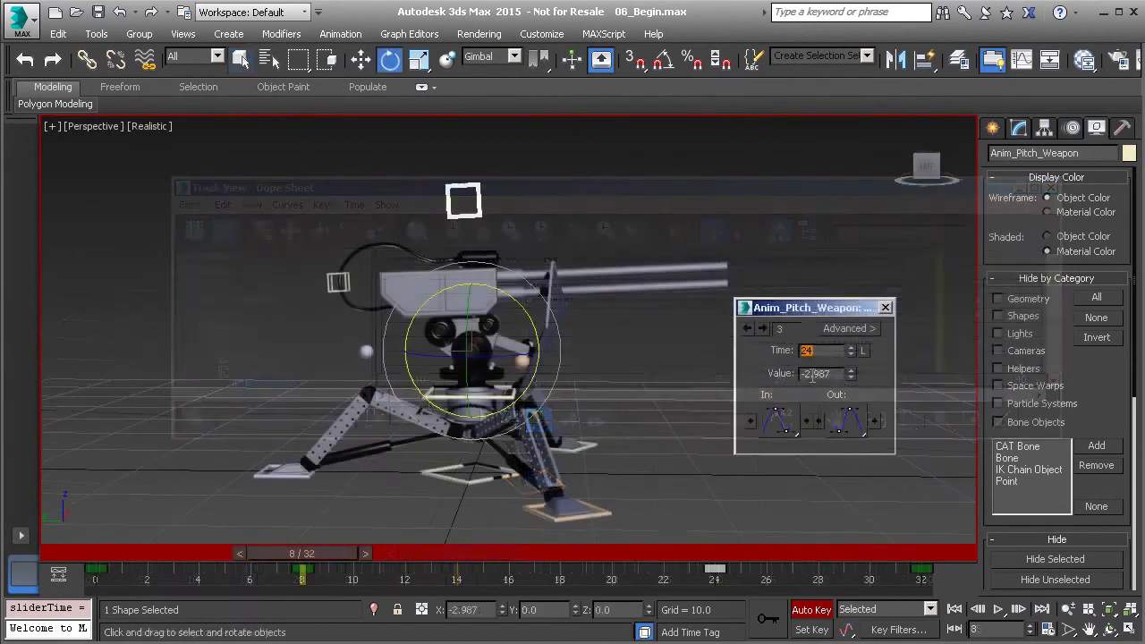
pyautogui.click(805, 372)
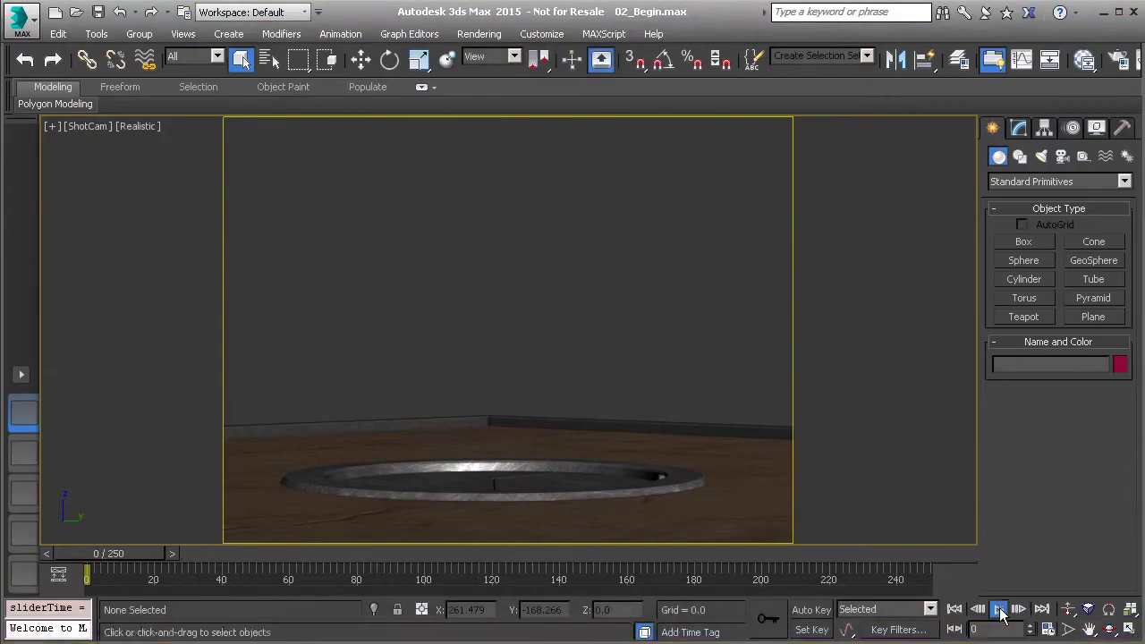
# Play the mech animation through the ShotCam view and stop it at frame 175.
pyautogui.press('/')
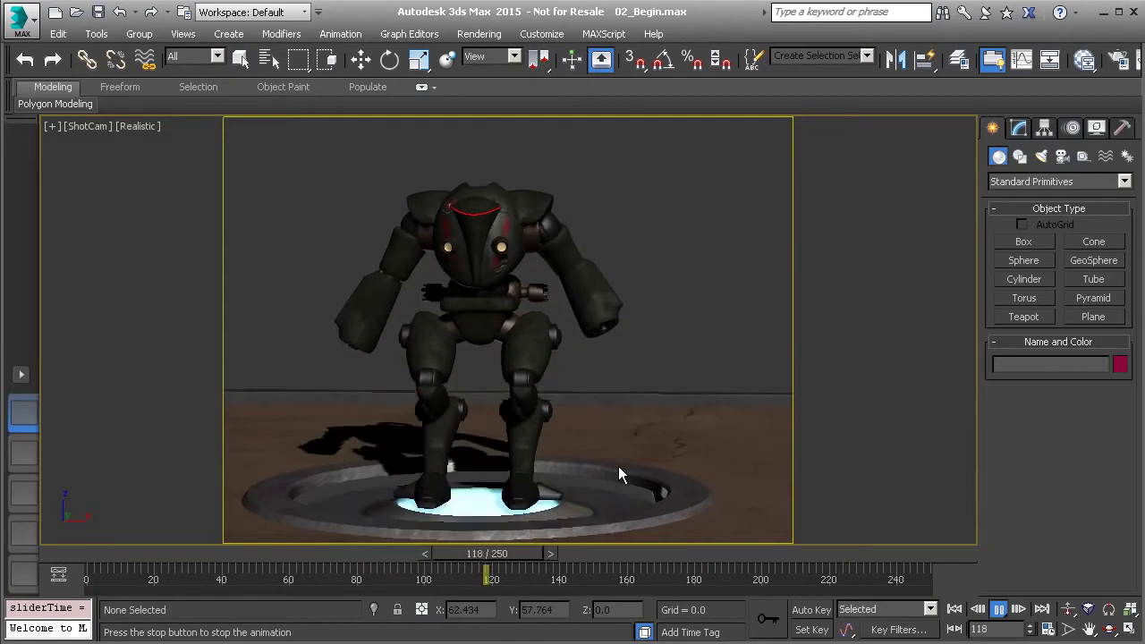
pyautogui.click(1002, 612)
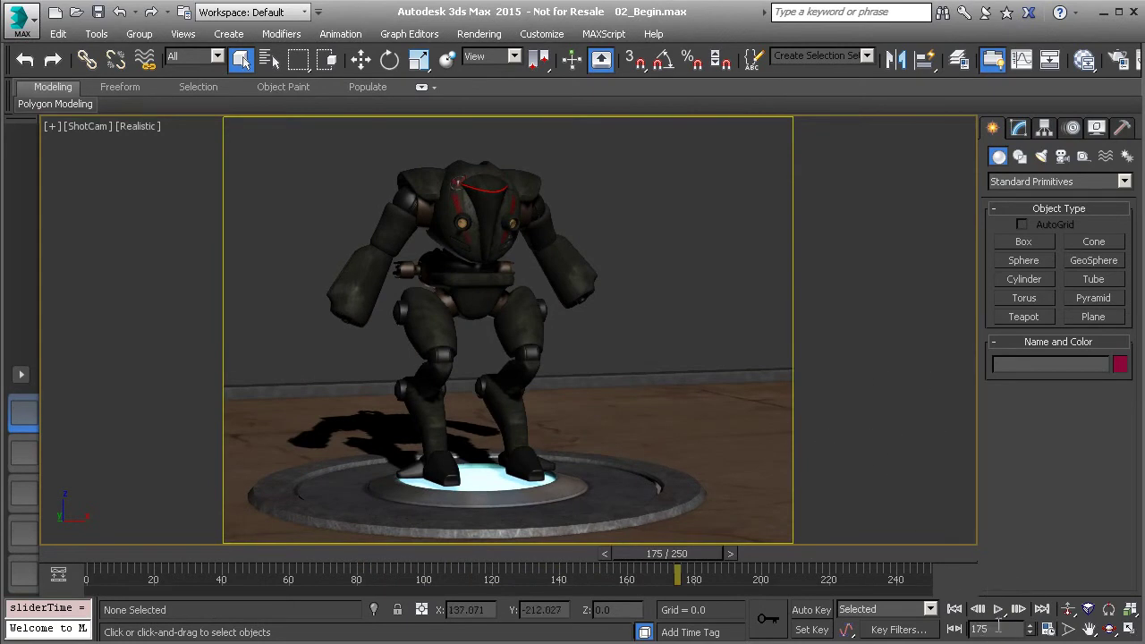
# Open the time configuration and try the NTSC and PAL frame rates, ending on Film.
pyautogui.click(1048, 630)
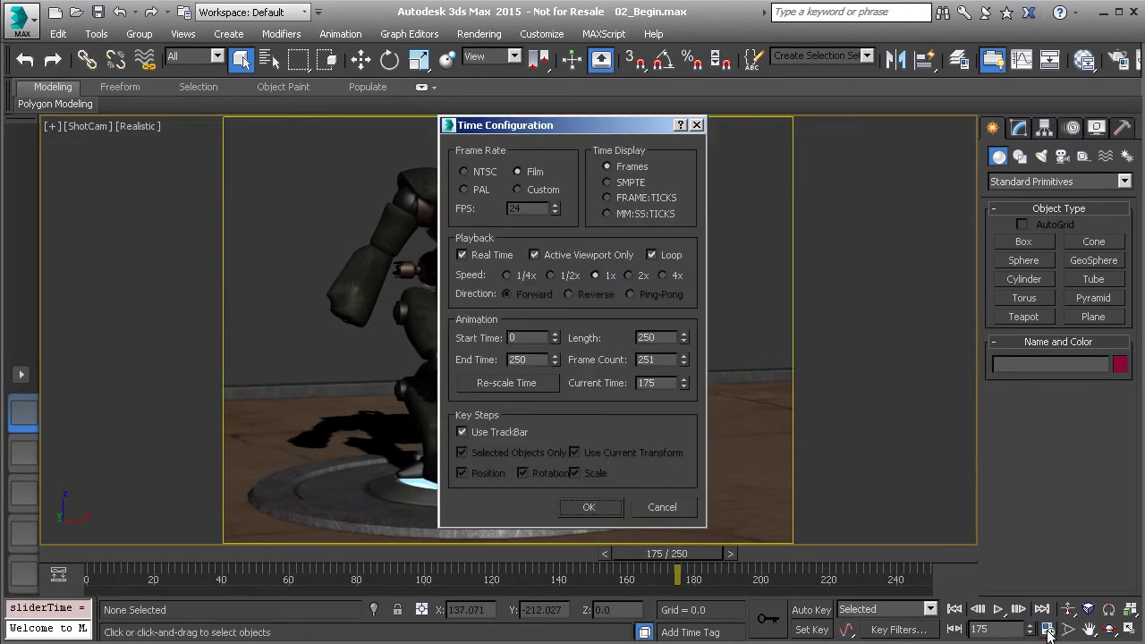
pyautogui.click(465, 172)
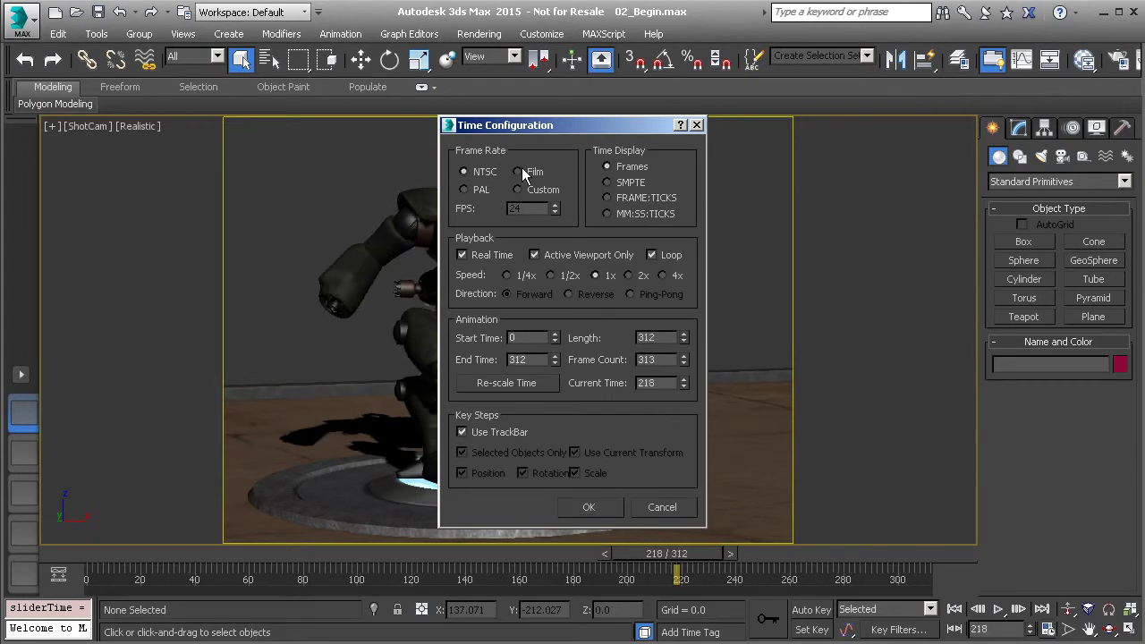
pyautogui.click(519, 171)
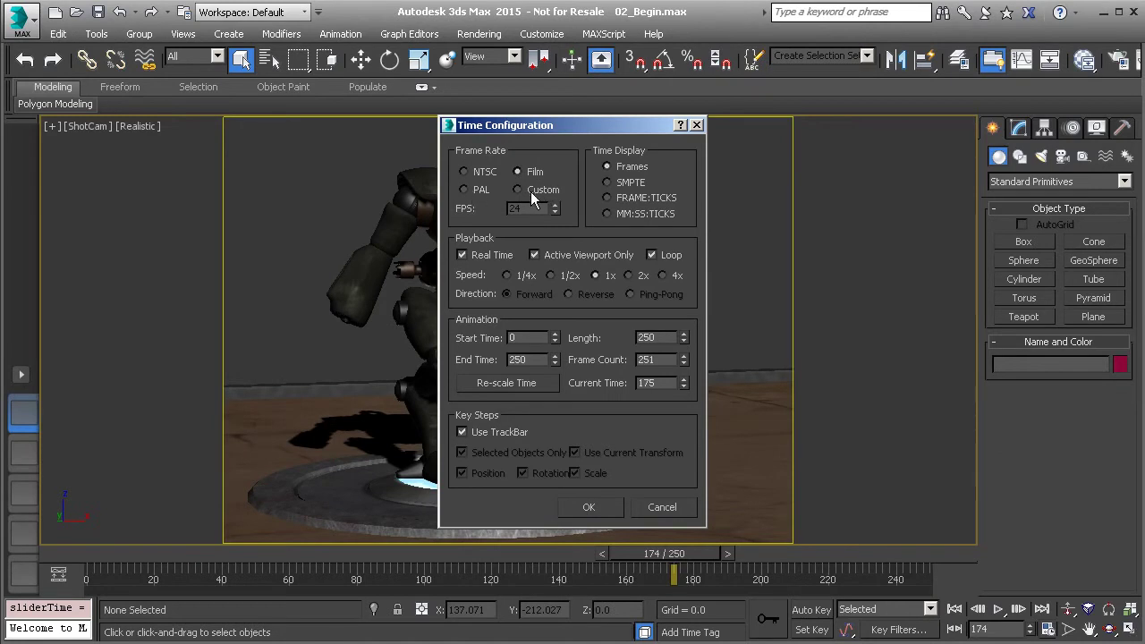
pyautogui.click(478, 176)
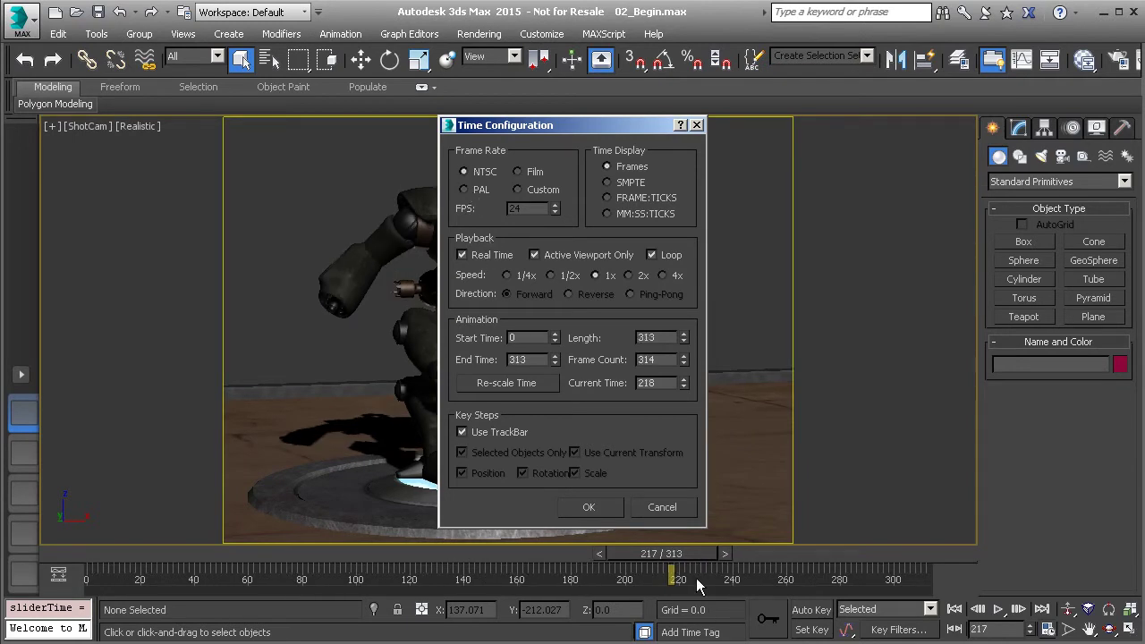
pyautogui.click(480, 193)
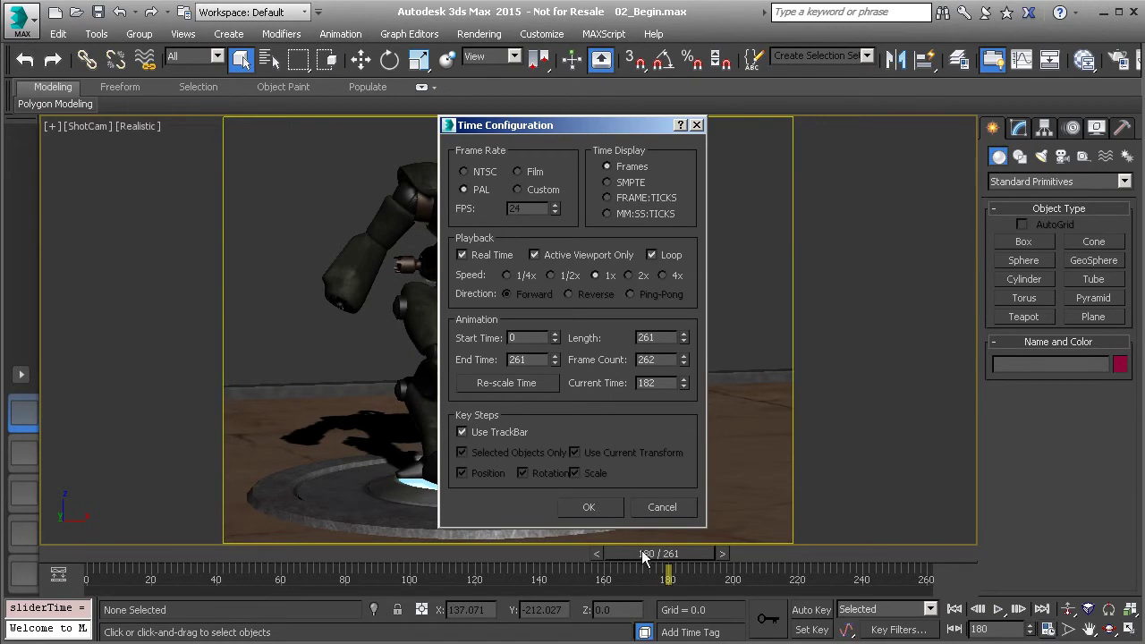
pyautogui.click(465, 172)
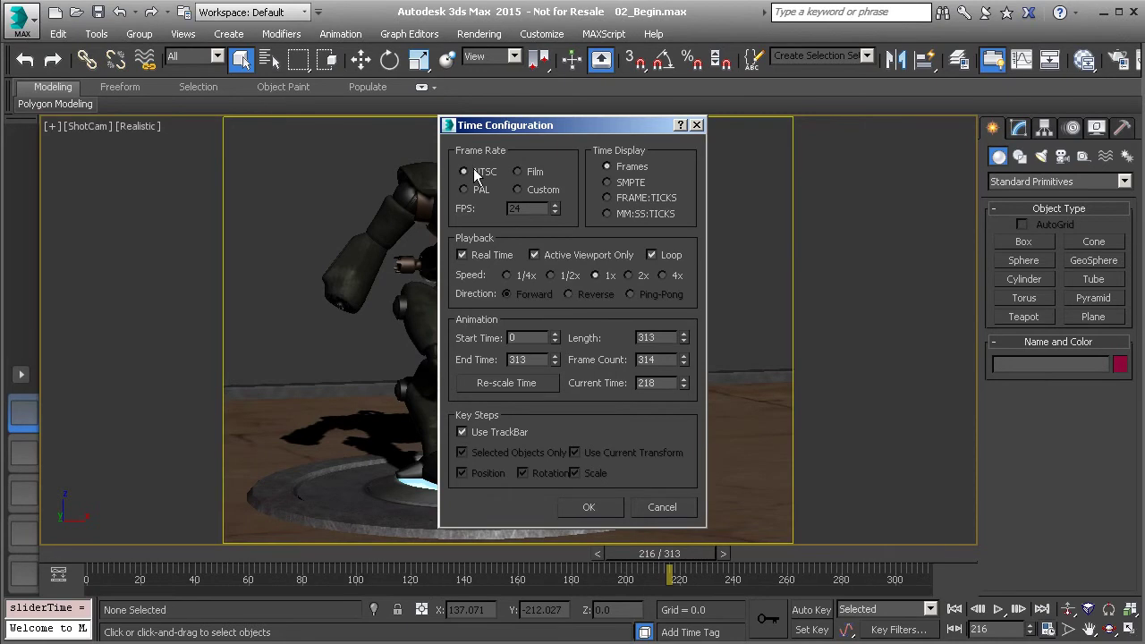
pyautogui.click(519, 171)
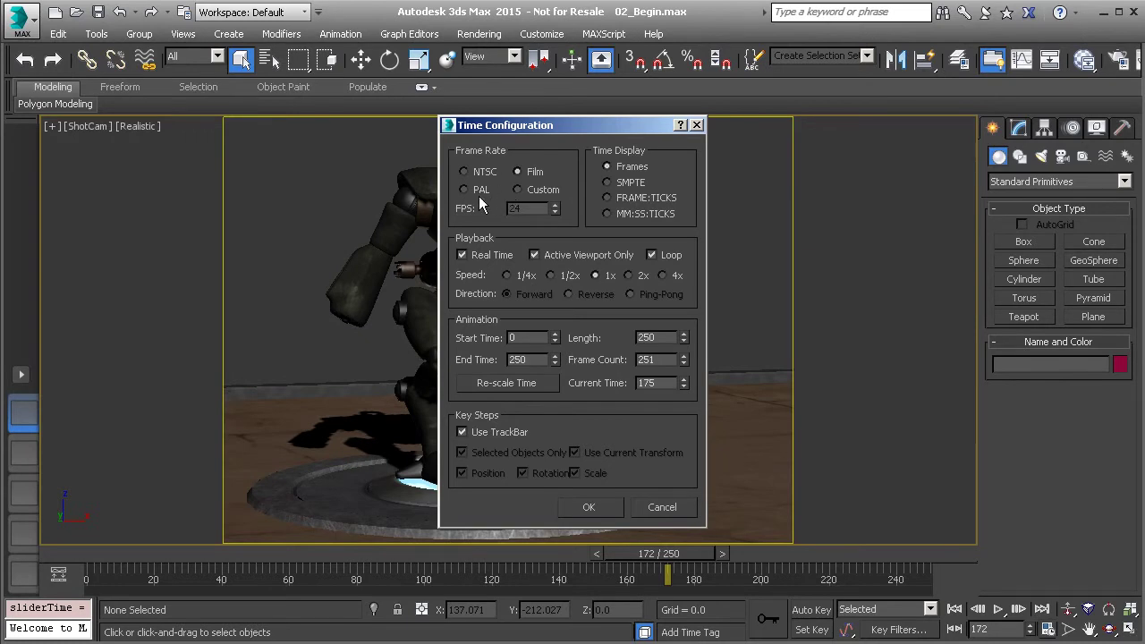
# Try the SMPTE, FRAME:TICKS and MM:SS:TICKS time displays, ending on Frames.
pyautogui.click(608, 182)
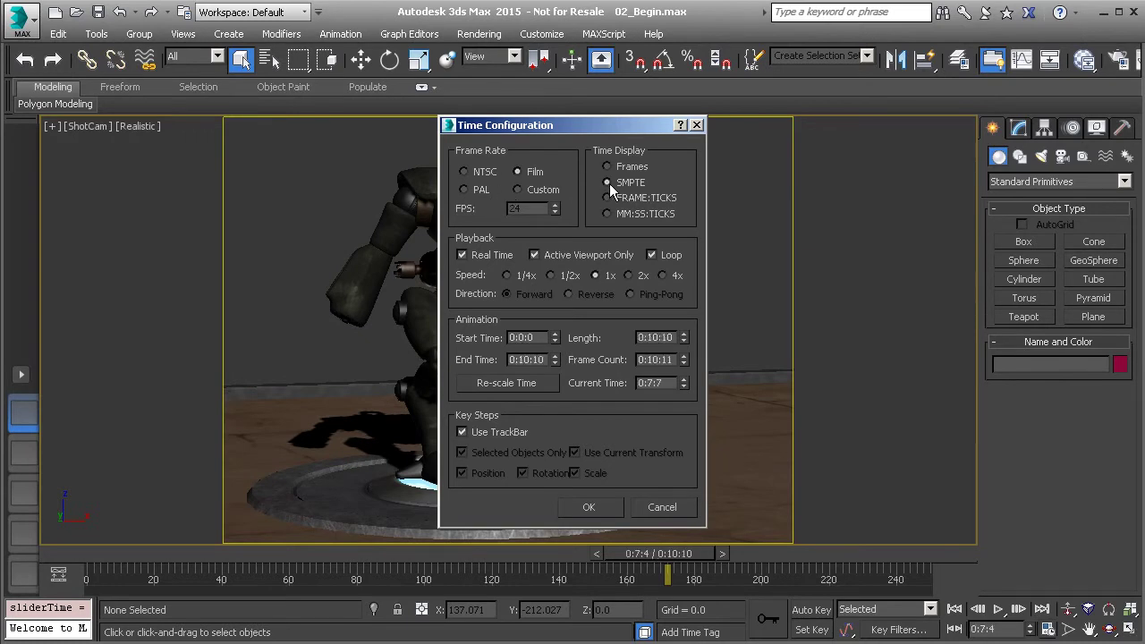
pyautogui.click(620, 199)
pyautogui.click(620, 210)
pyautogui.click(620, 196)
pyautogui.click(623, 183)
pyautogui.click(608, 167)
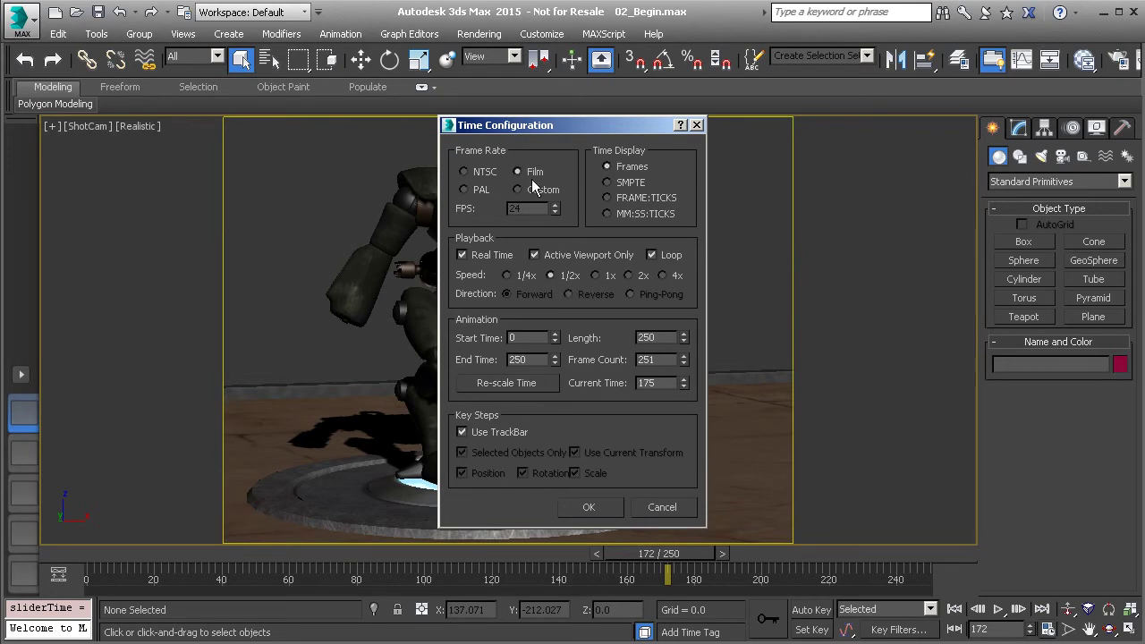
# Apply a playback speed of 1/2x, play the animation from the start, and stop it at frame 59.
pyautogui.click(592, 507)
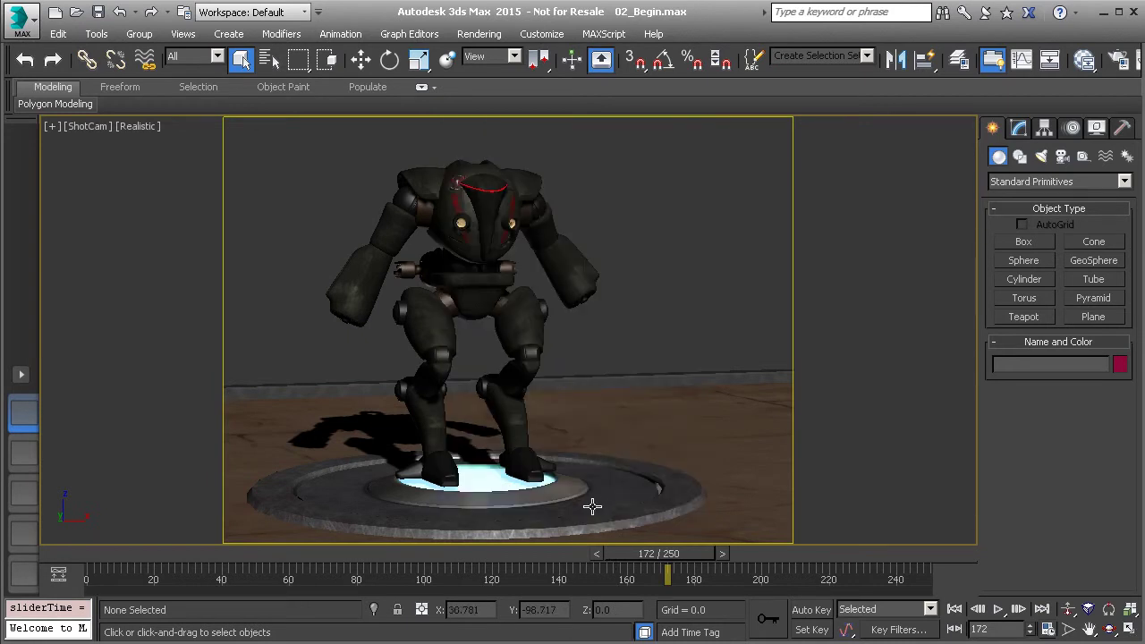
pyautogui.click(955, 609)
pyautogui.click(998, 609)
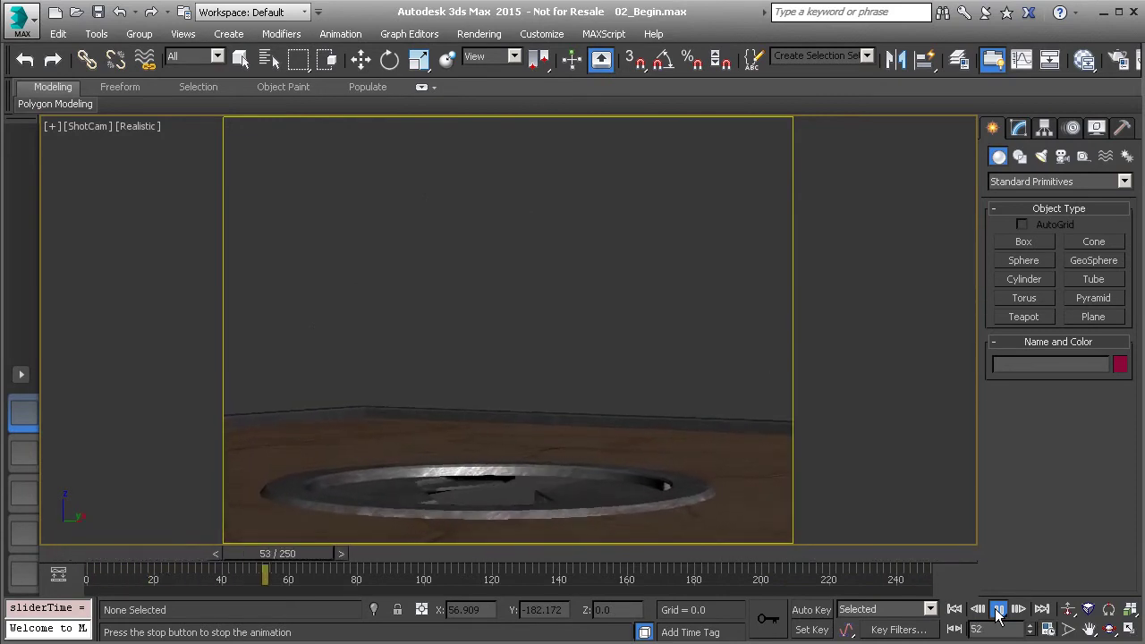
pyautogui.click(998, 611)
# Set the playback speed to 1x with looping turned off, and play the animation to its last frame.
pyautogui.click(1048, 630)
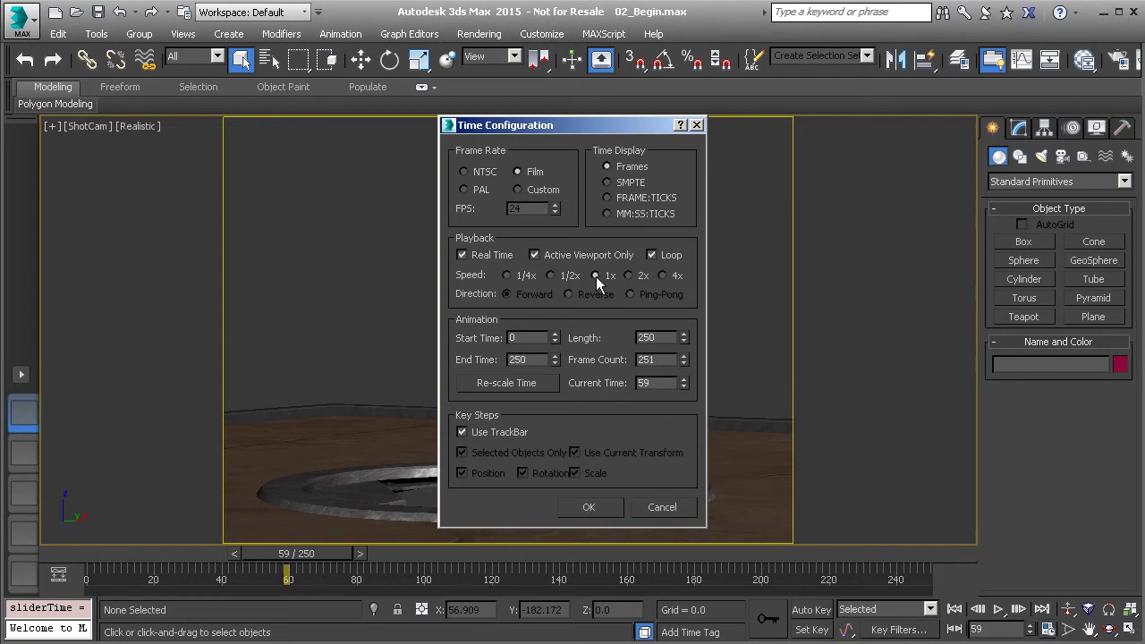
pyautogui.click(653, 255)
pyautogui.click(590, 507)
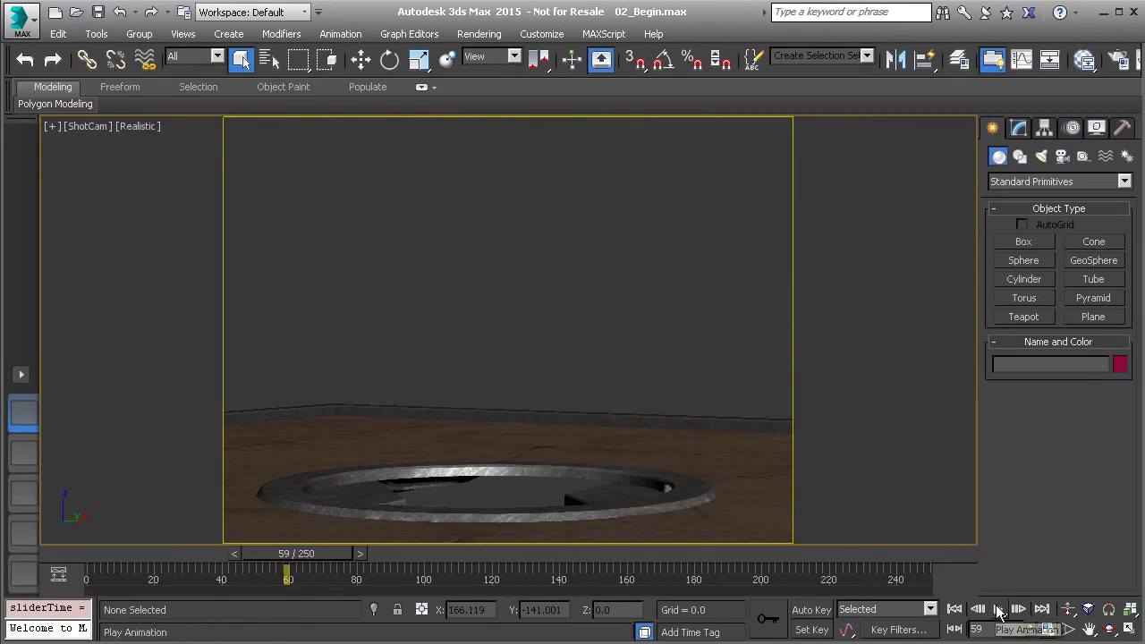
pyautogui.click(1000, 609)
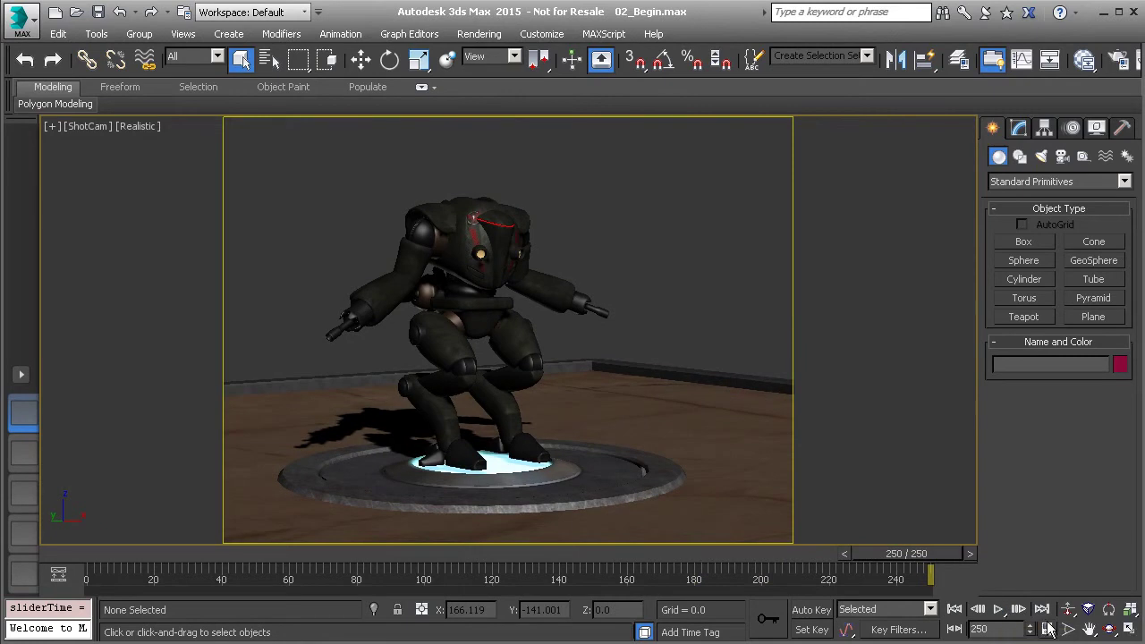
# Review the playback, animation range and key step settings in the time configuration, and close it.
pyautogui.click(1047, 629)
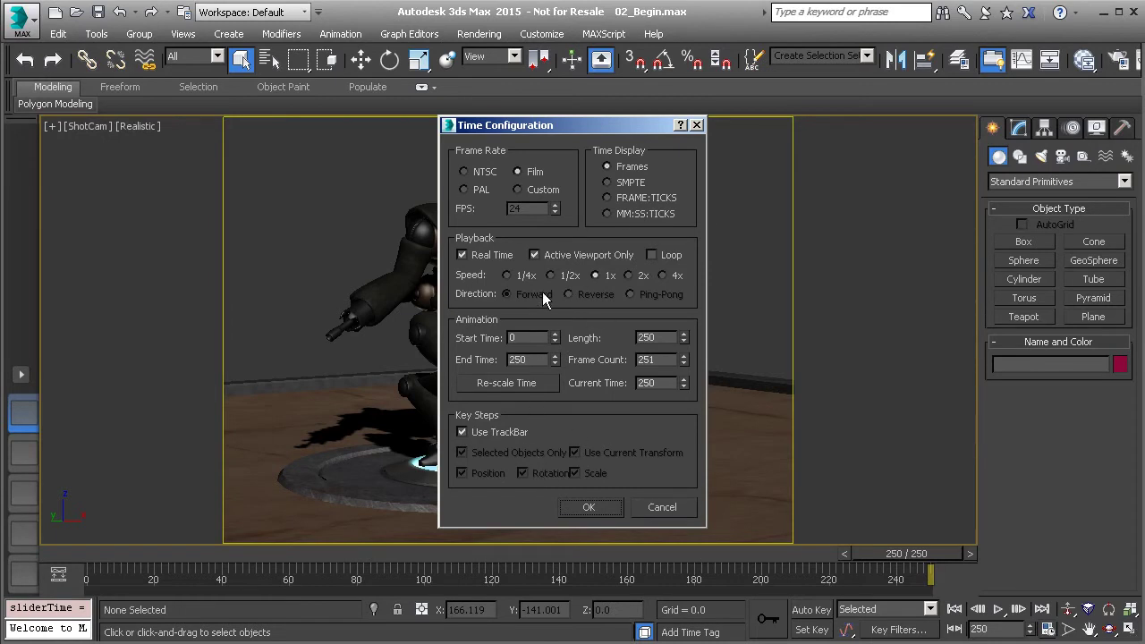
pyautogui.click(592, 508)
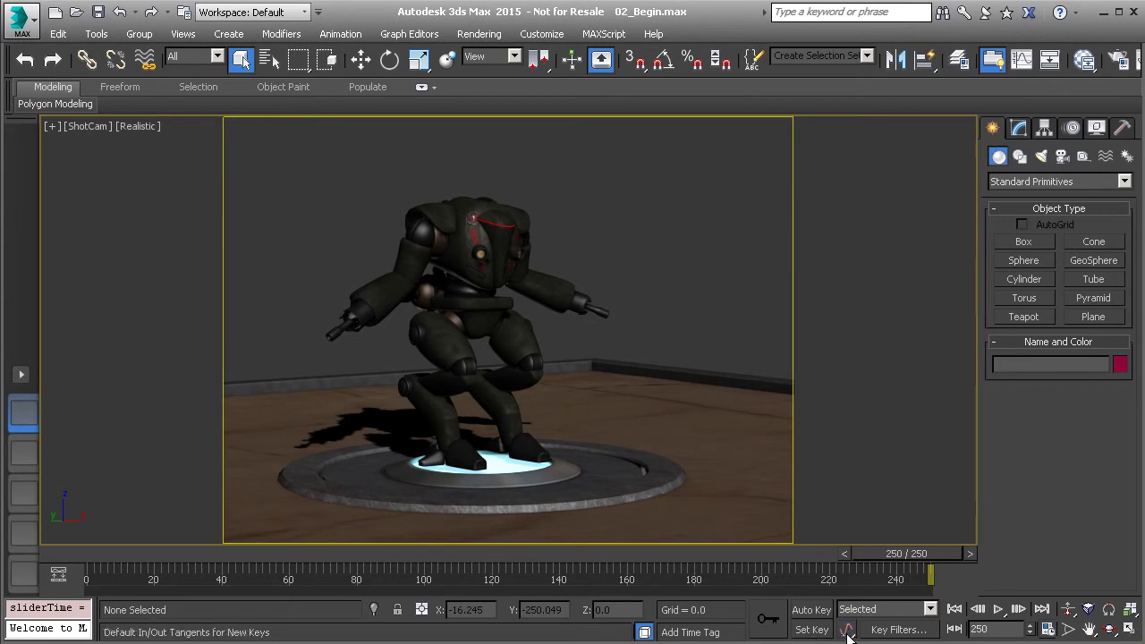
# Examine the available default in/out tangent types for new keys.
pyautogui.moveTo(849, 633); pyautogui.dragTo(855, 501)
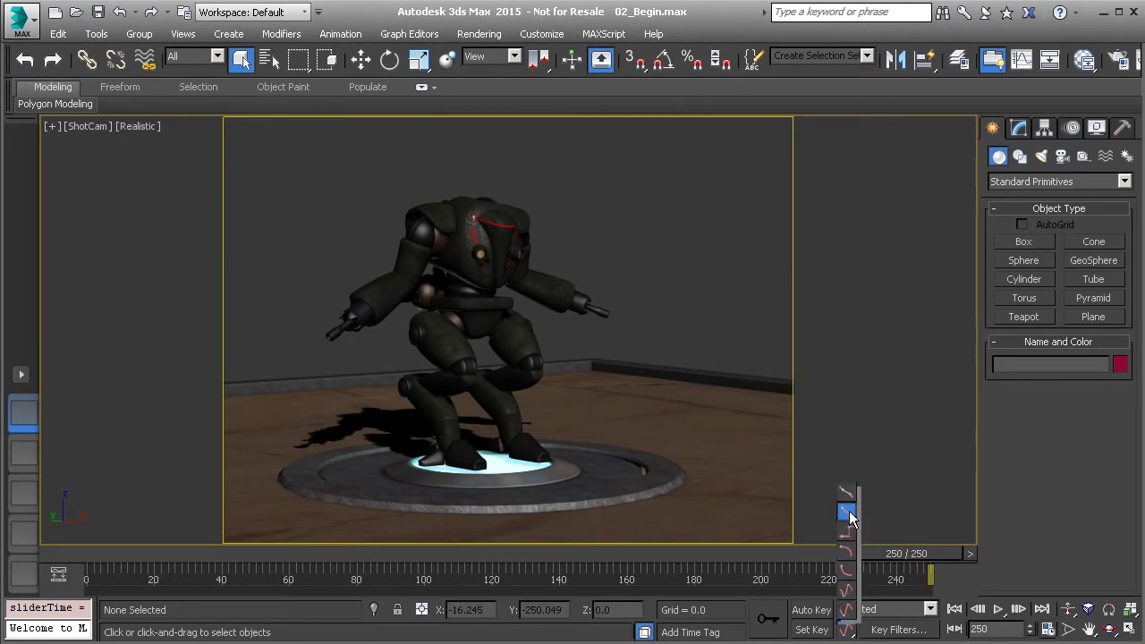
pyautogui.moveTo(858, 586); pyautogui.dragTo(847, 611)
pyautogui.moveTo(848, 614); pyautogui.dragTo(855, 458)
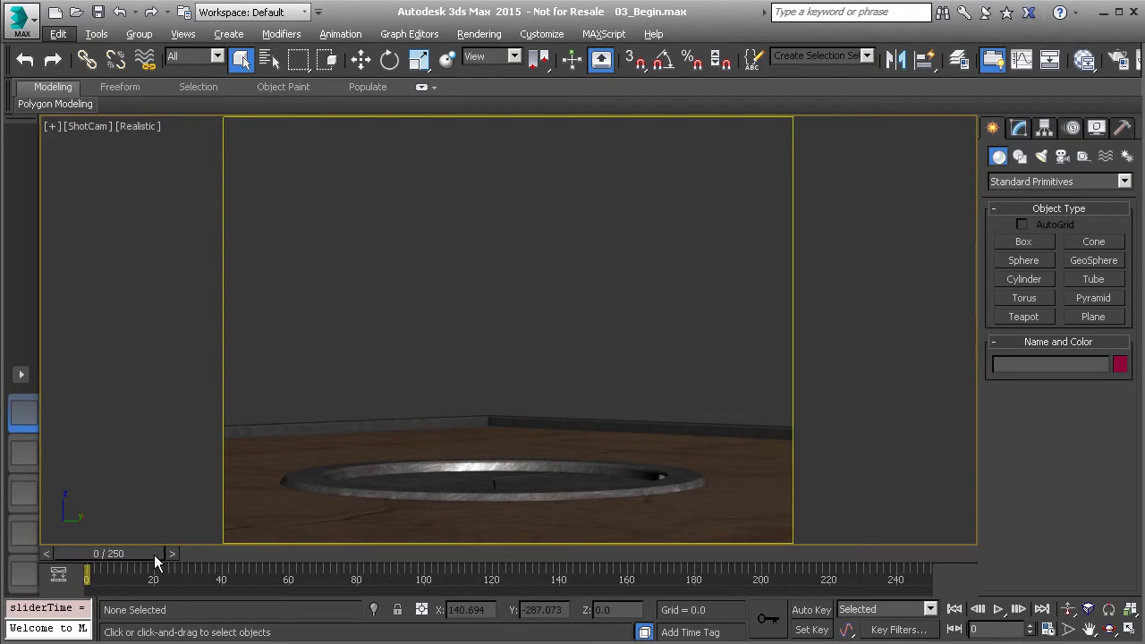
# Scrub through the mech animation from frame 0 to frame 152.
pyautogui.moveTo(135, 555); pyautogui.dragTo(623, 567)
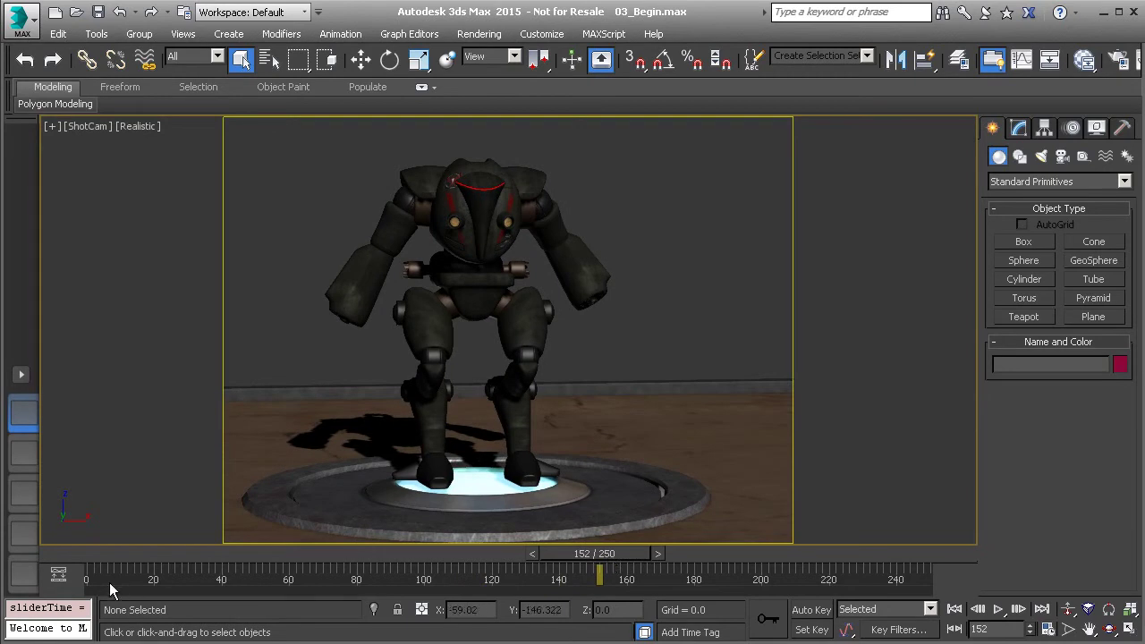
# Scrub the animation back from frame 152, jump to the first frame, and go to the last frame, 250.
pyautogui.moveTo(618, 555); pyautogui.dragTo(540, 552)
pyautogui.click(955, 611)
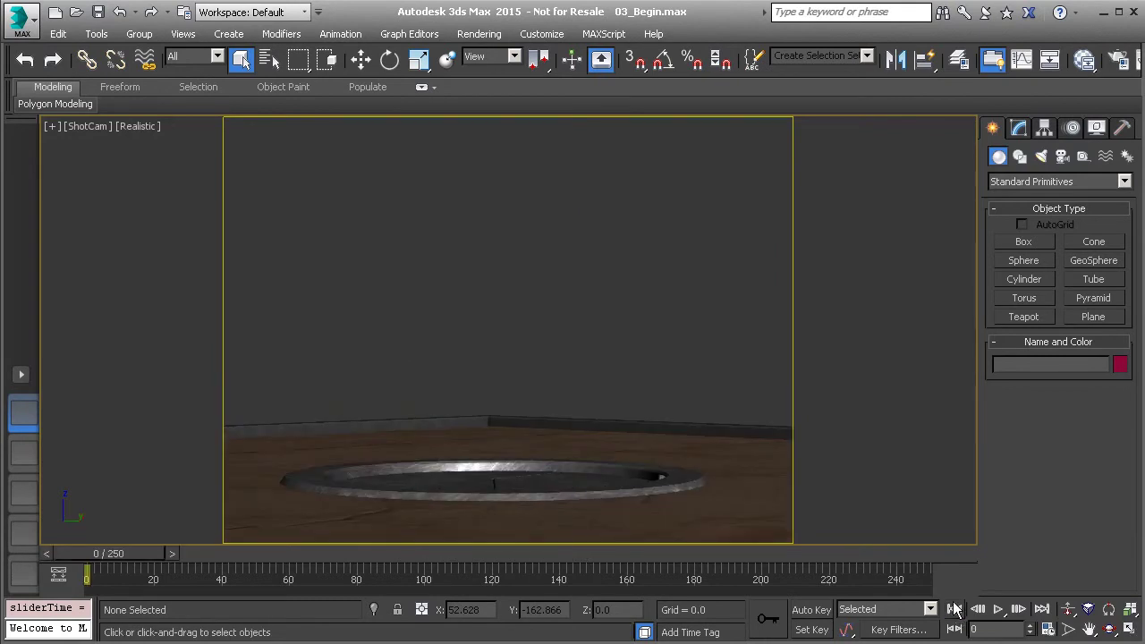
pyautogui.click(1044, 609)
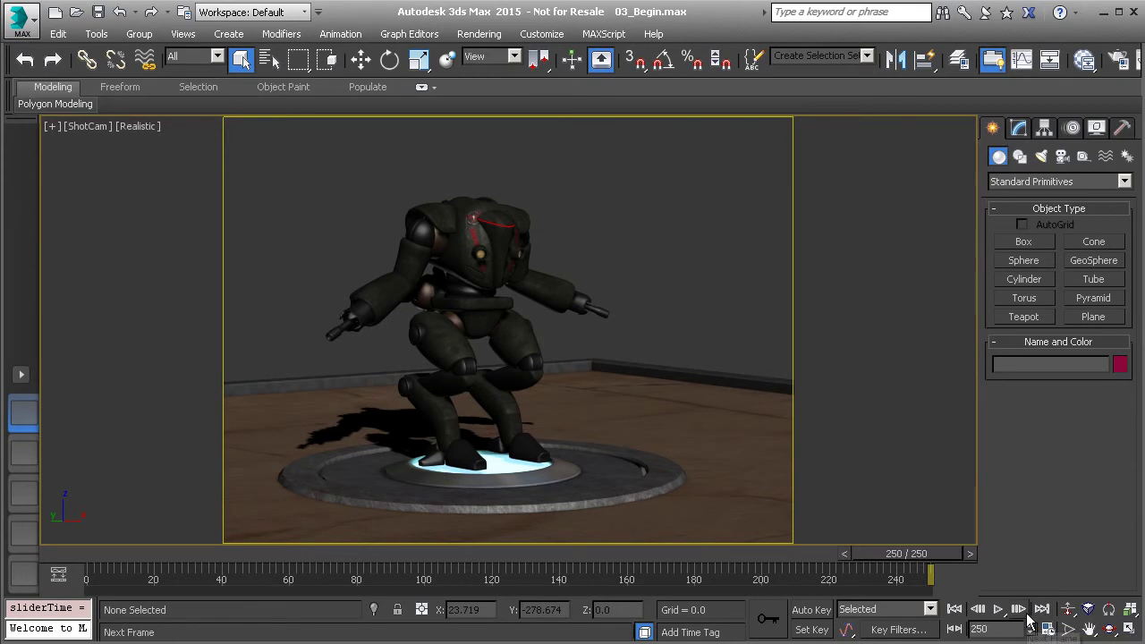
# Move the animation back one frame at a time from frame 250 to frame 236.
pyautogui.click(980, 610)
pyautogui.click(980, 610)
pyautogui.click(979, 609)
pyautogui.click(980, 609)
pyautogui.click(980, 609)
pyautogui.click(980, 610)
pyautogui.click(980, 609)
pyautogui.click(980, 609)
pyautogui.click(980, 610)
pyautogui.click(980, 609)
pyautogui.click(980, 609)
pyautogui.click(980, 610)
pyautogui.click(980, 609)
pyautogui.click(980, 609)
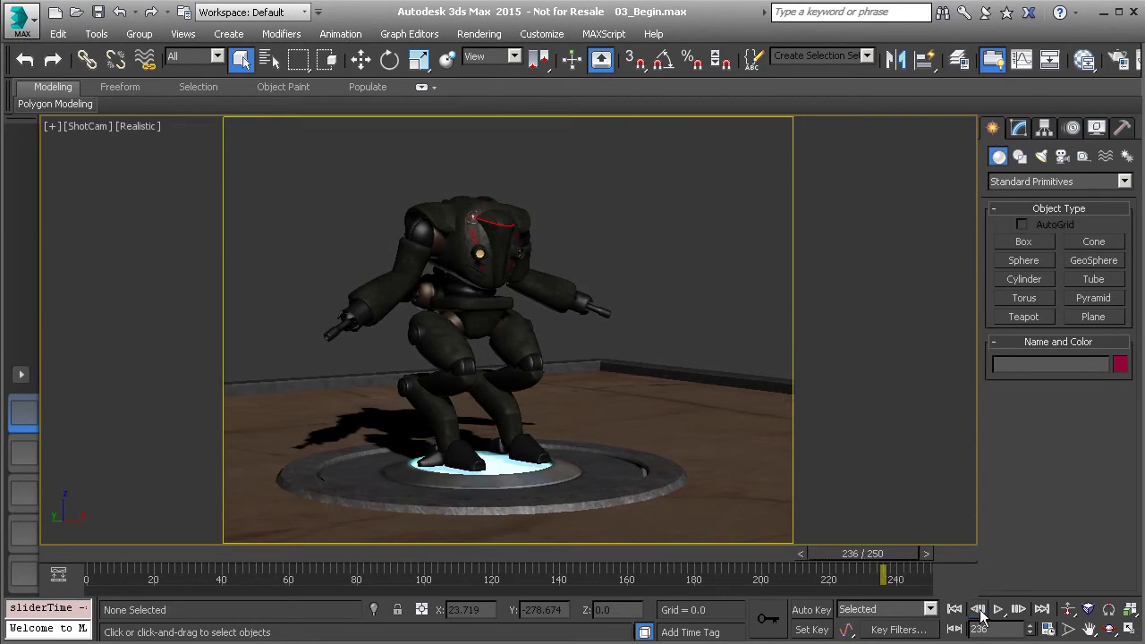
# Move the animation forward one frame at a time from frame 236 to frame 250.
pyautogui.click(1019, 609)
pyautogui.click(1019, 610)
pyautogui.click(1020, 609)
pyautogui.click(1020, 610)
pyautogui.click(1019, 609)
pyautogui.click(1019, 609)
pyautogui.click(1019, 610)
pyautogui.click(1020, 609)
pyautogui.click(1019, 609)
pyautogui.click(1019, 610)
pyautogui.click(1020, 610)
pyautogui.click(1019, 610)
pyautogui.click(1020, 615)
pyautogui.click(1020, 614)
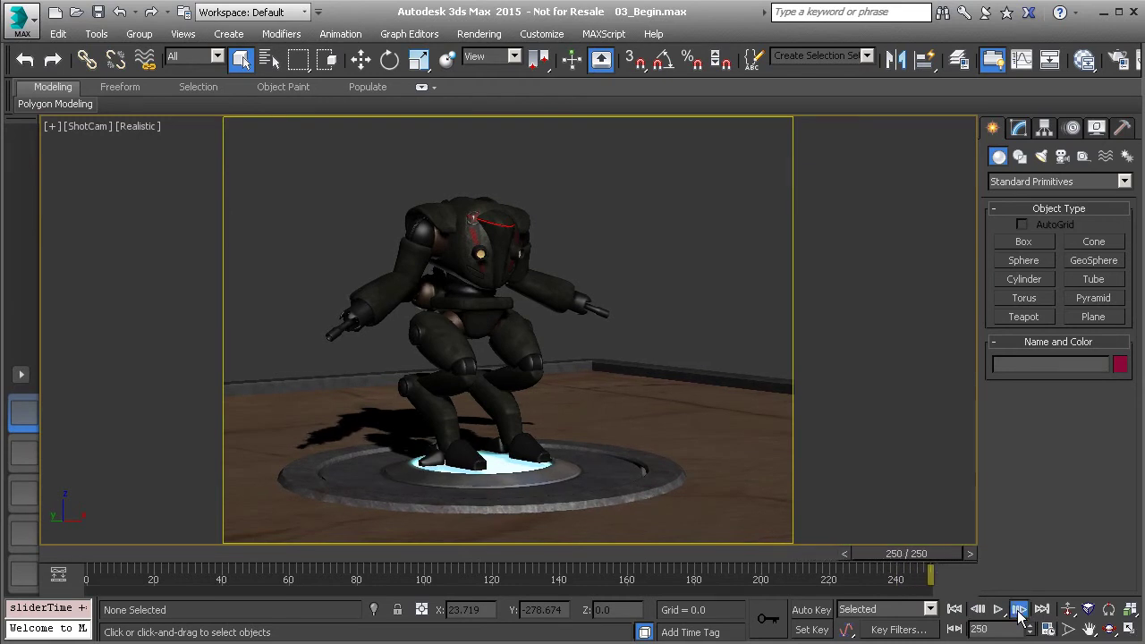
# Advance past the last frame to frame 4 in single frames, and play the animation from there, stopping at frame 184.
pyautogui.click(1020, 614)
pyautogui.click(1020, 615)
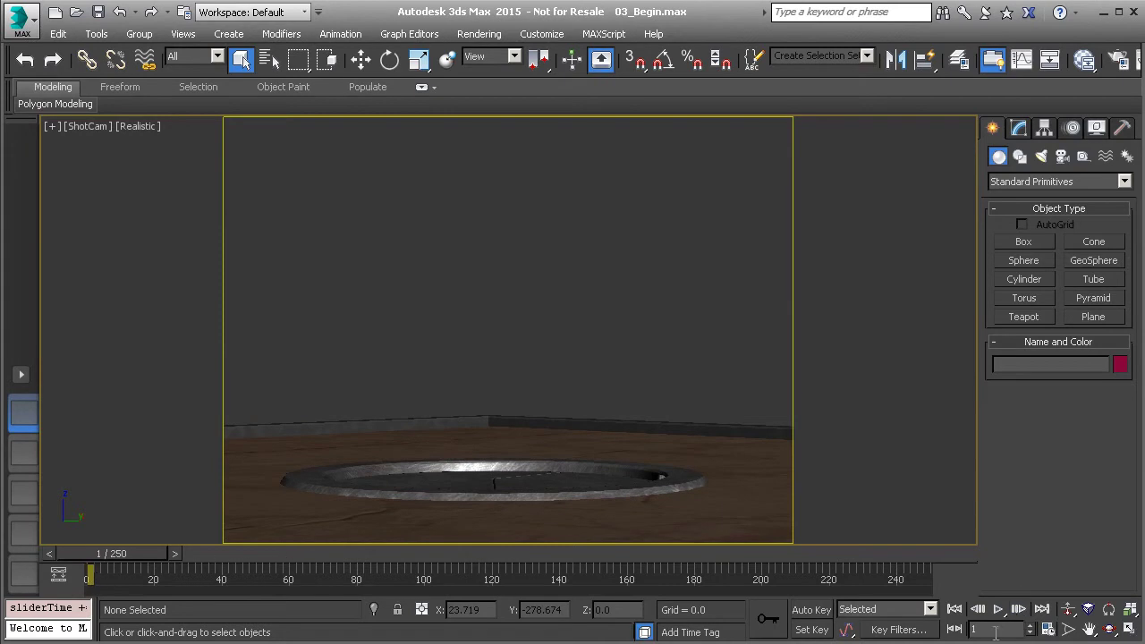
pyautogui.click(1019, 612)
pyautogui.click(1019, 612)
pyautogui.click(1019, 612)
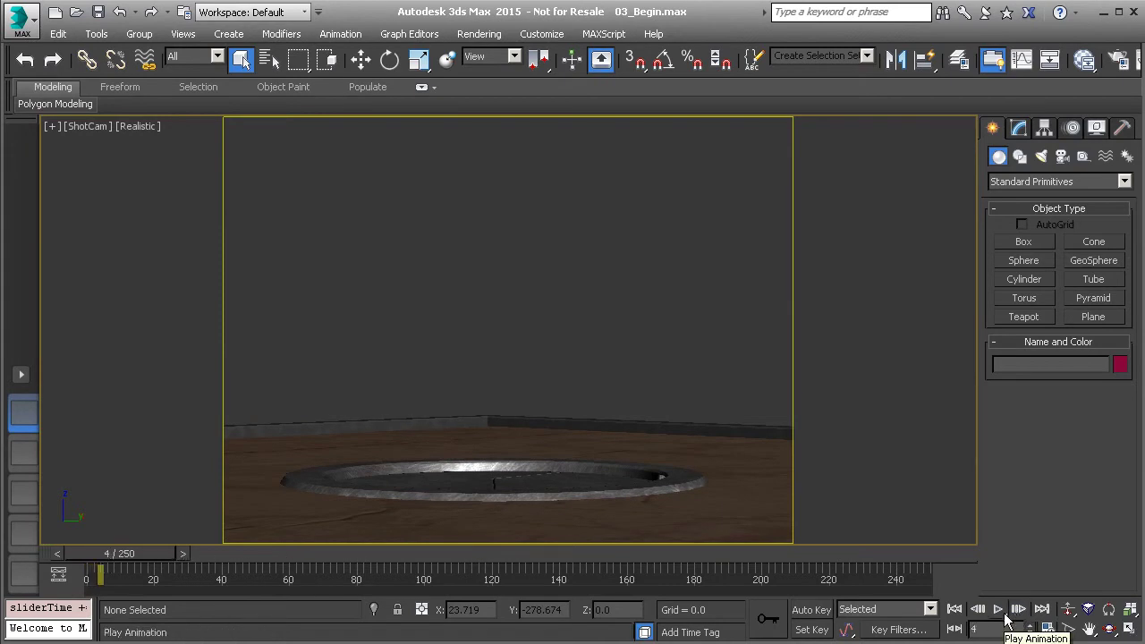
pyautogui.click(999, 612)
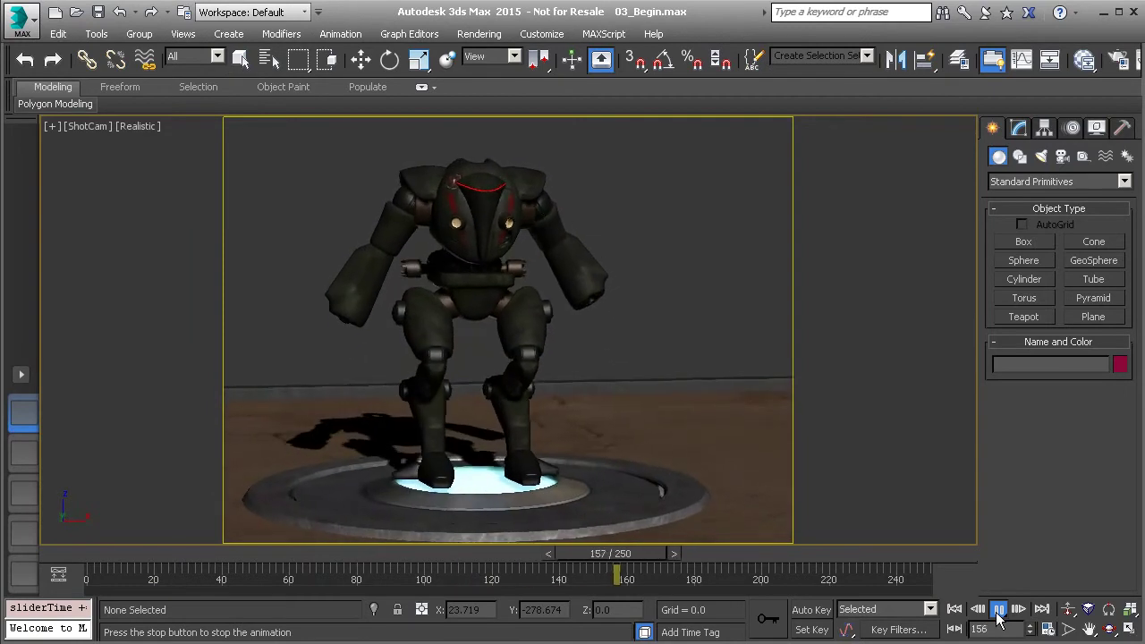
pyautogui.click(999, 612)
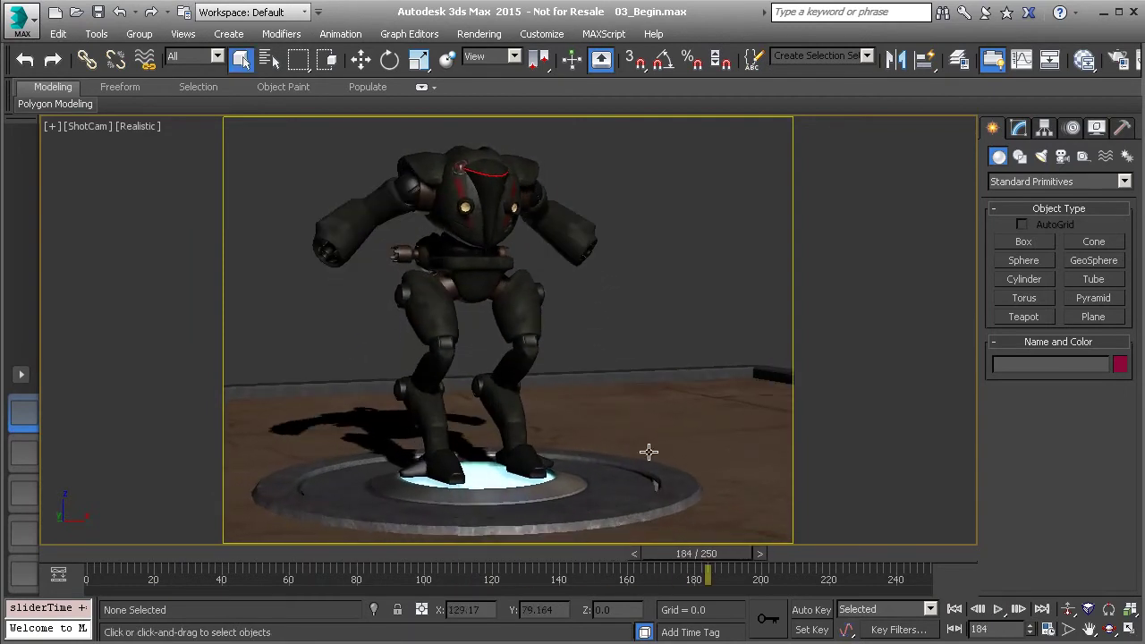
# Show the scene's layer list and unfreeze mech_layer.
pyautogui.click(96, 34)
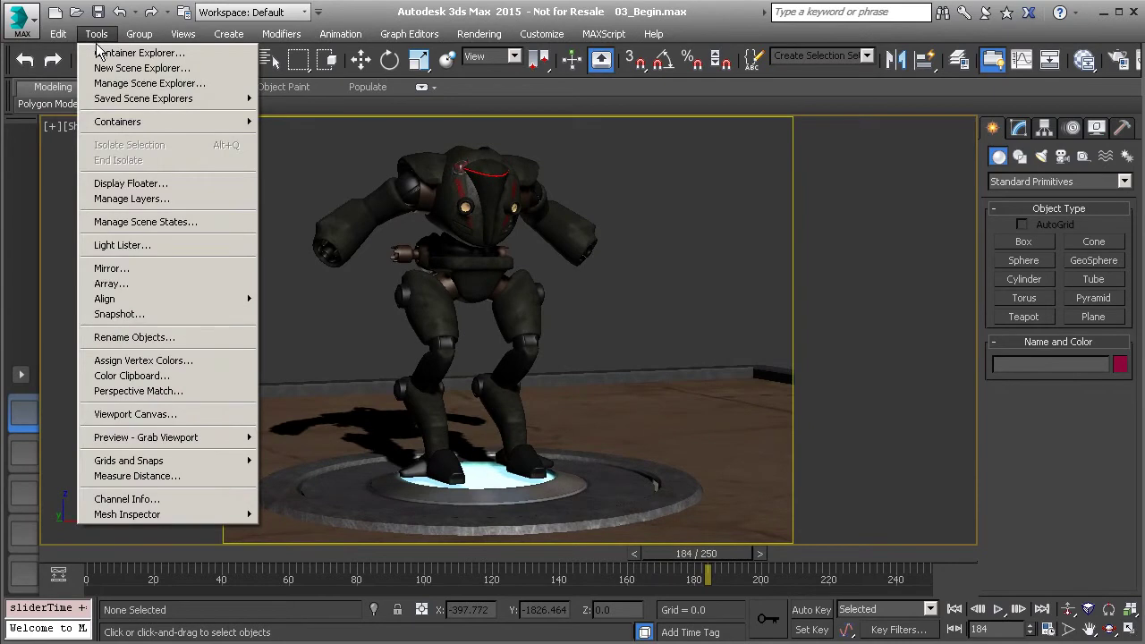
pyautogui.click(139, 202)
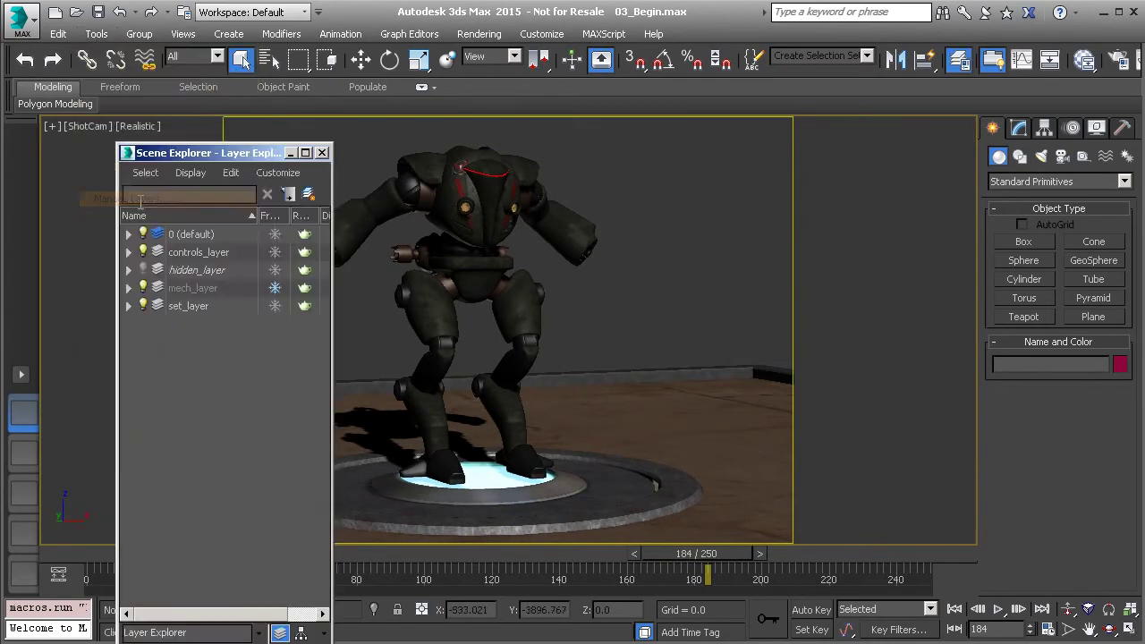
pyautogui.click(275, 290)
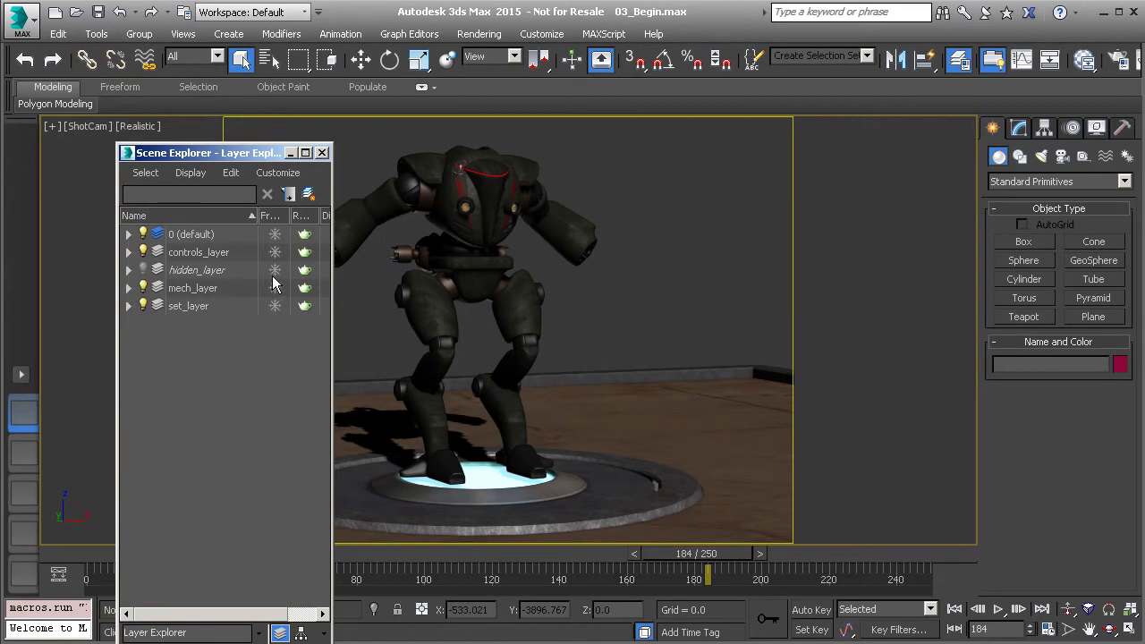
# Select the mech's Hull and play the animation for the selected object only.
pyautogui.click(453, 228)
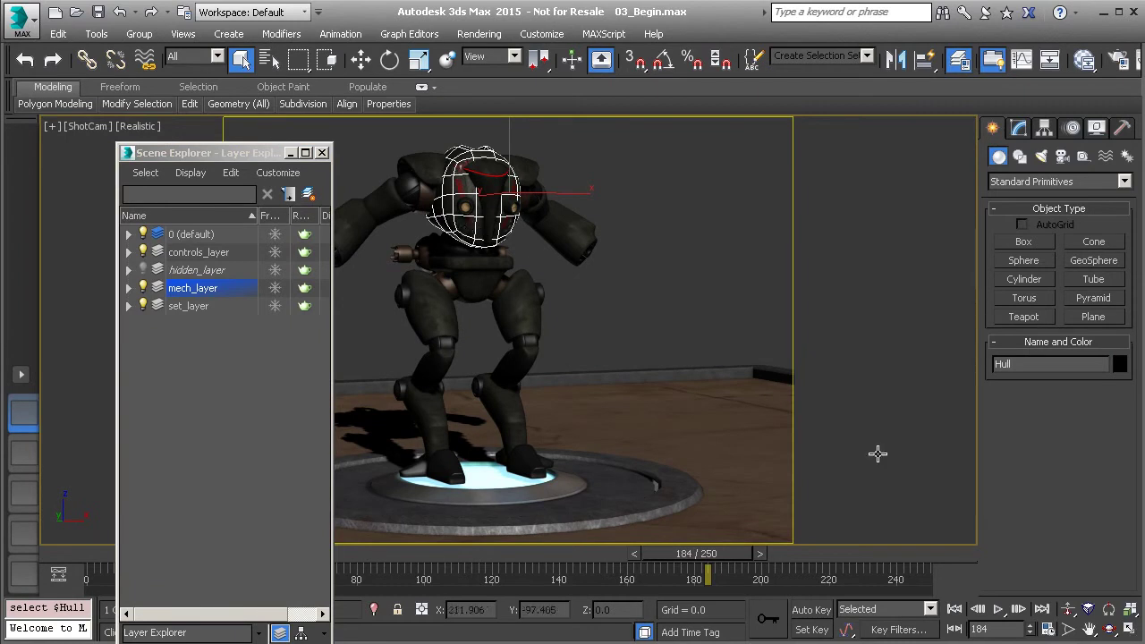
pyautogui.click(999, 611)
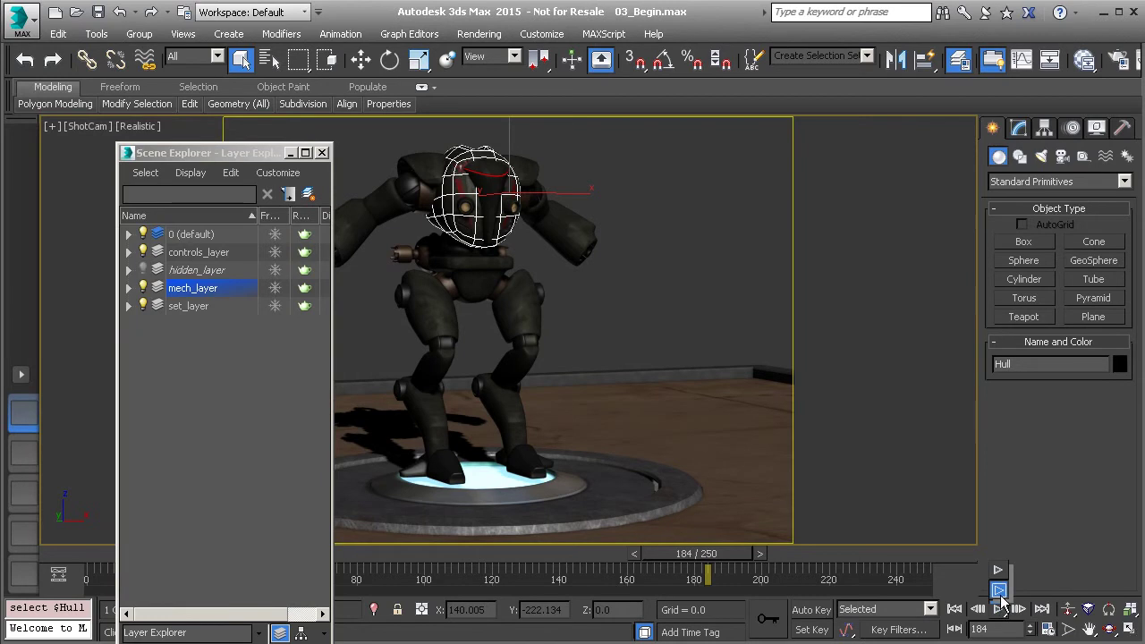
pyautogui.click(1000, 592)
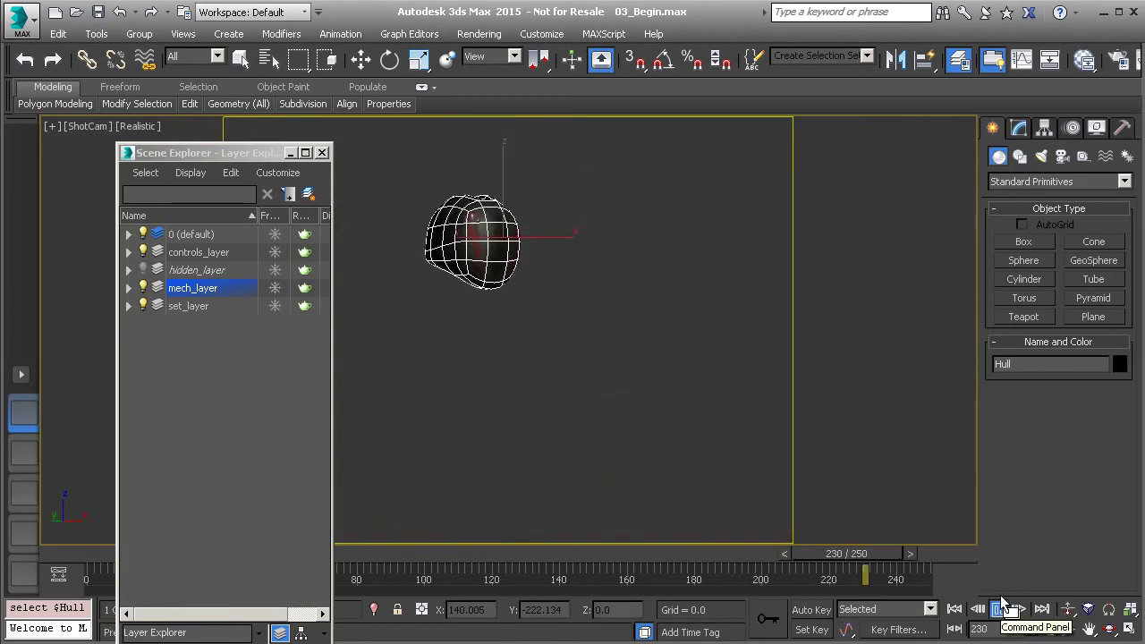
pyautogui.click(1000, 610)
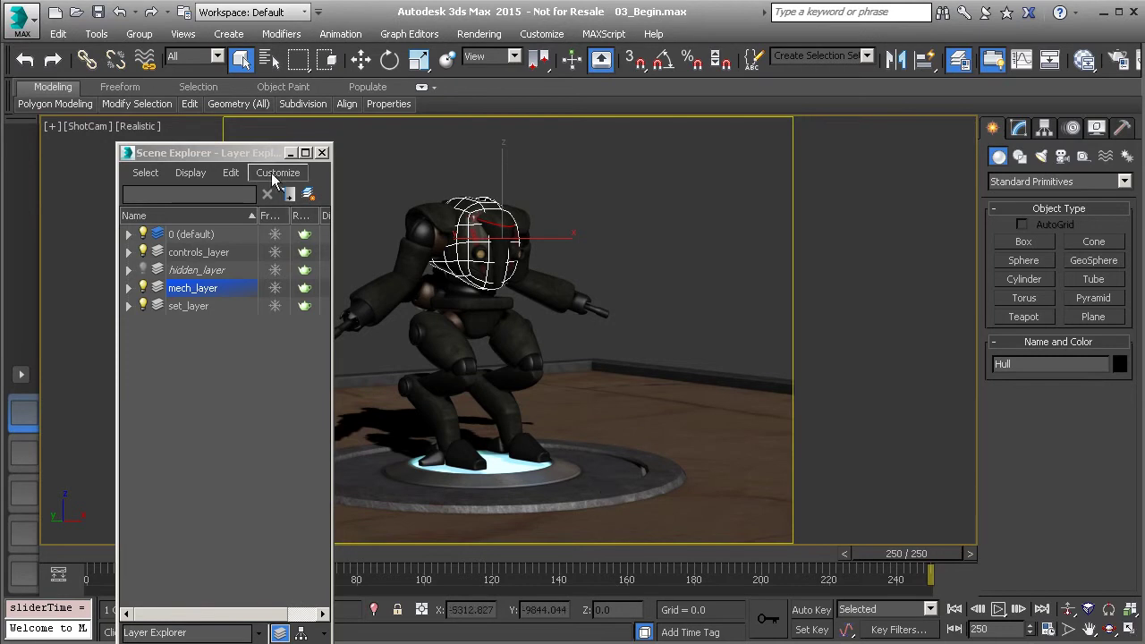
# Move the layer list higher, switch playback back to all objects, and play the animation, stopping at frame 115.
pyautogui.moveTo(206, 153); pyautogui.dragTo(204, 125)
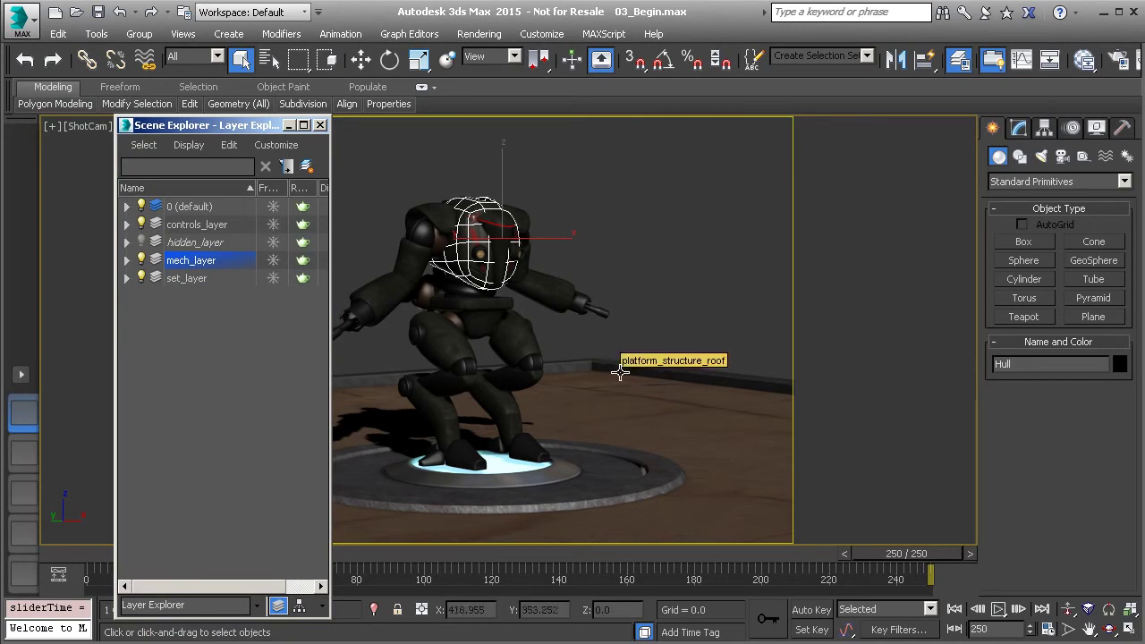
pyautogui.click(1000, 610)
pyautogui.moveTo(1005, 611); pyautogui.dragTo(1003, 579)
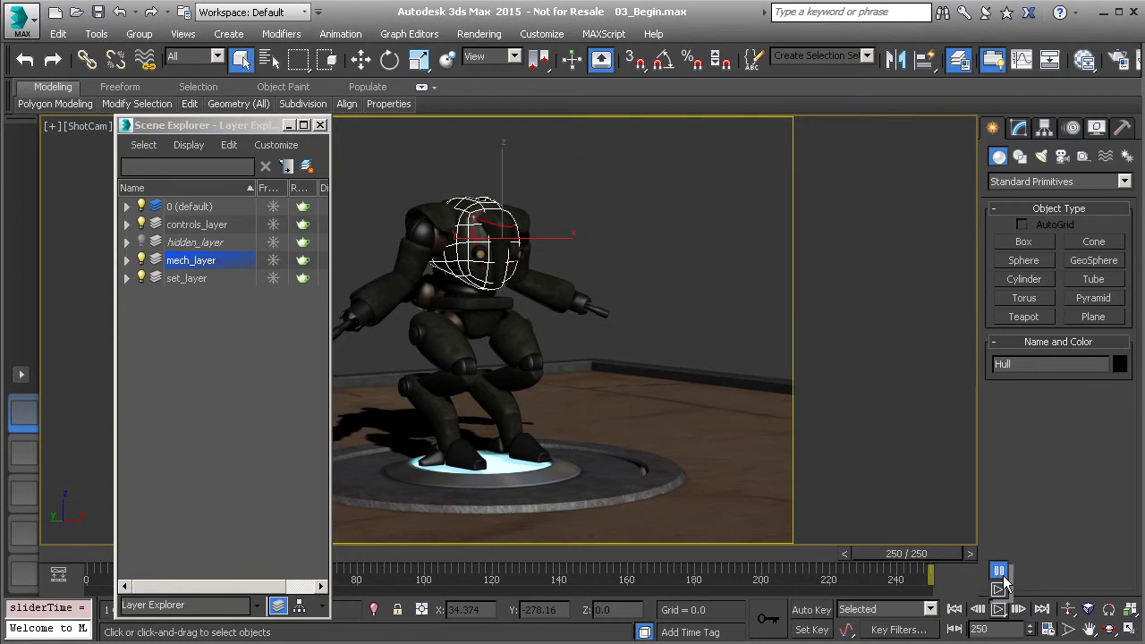
pyautogui.moveTo(1004, 582); pyautogui.dragTo(1003, 581)
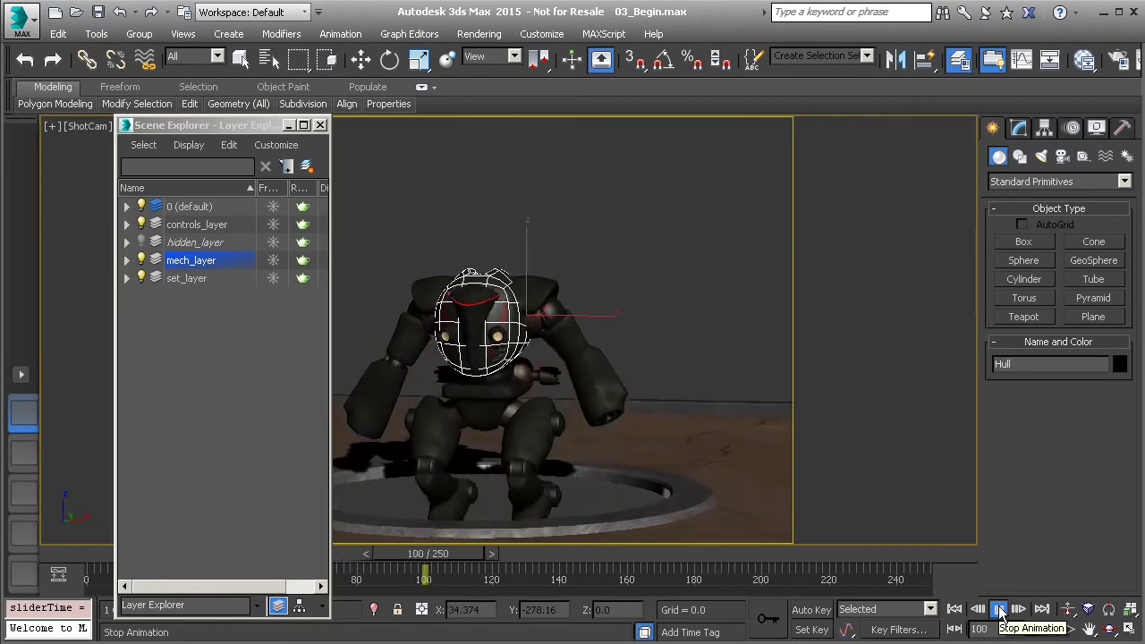
pyautogui.click(1001, 611)
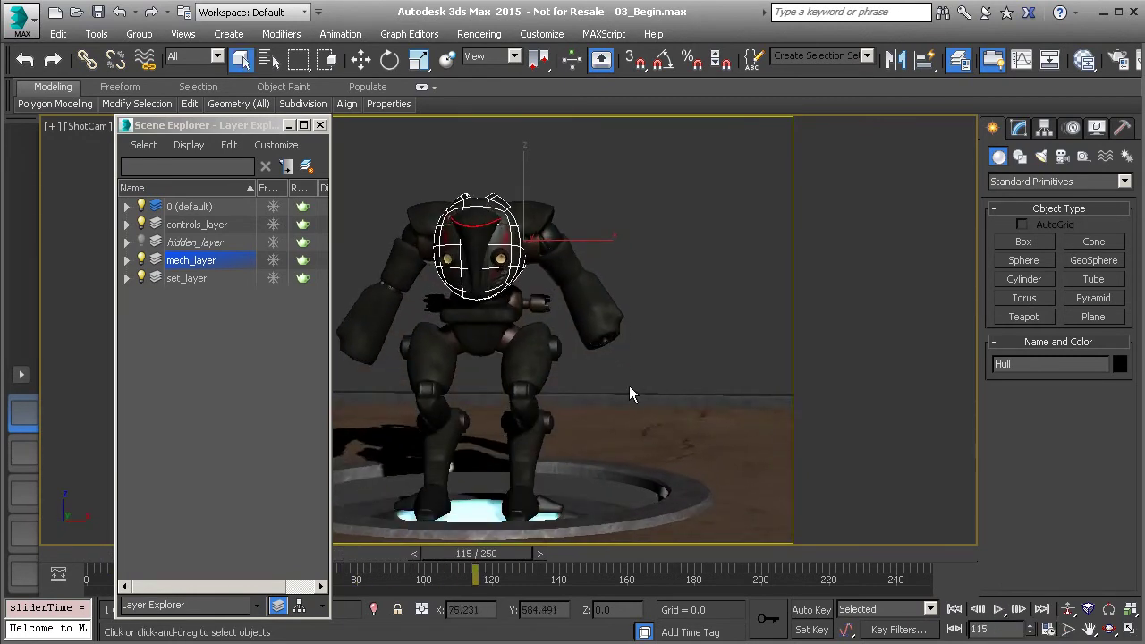
# Toggle Key Mode on and off a few times and leave it enabled.
pyautogui.click(954, 630)
pyautogui.click(954, 630)
pyautogui.click(954, 630)
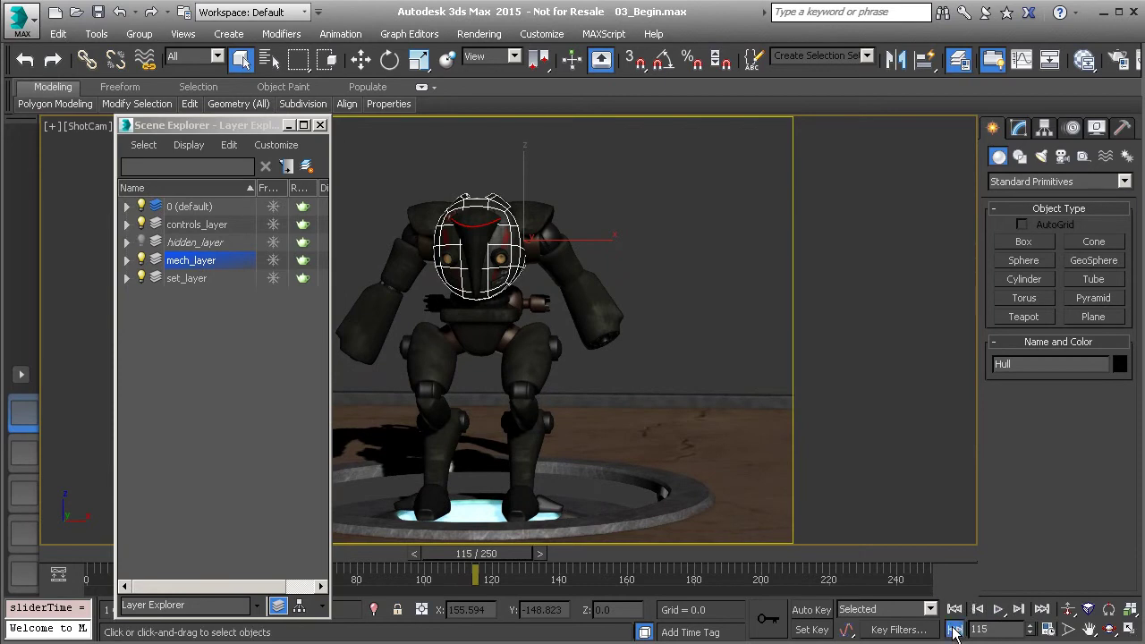
pyautogui.click(955, 630)
pyautogui.click(955, 630)
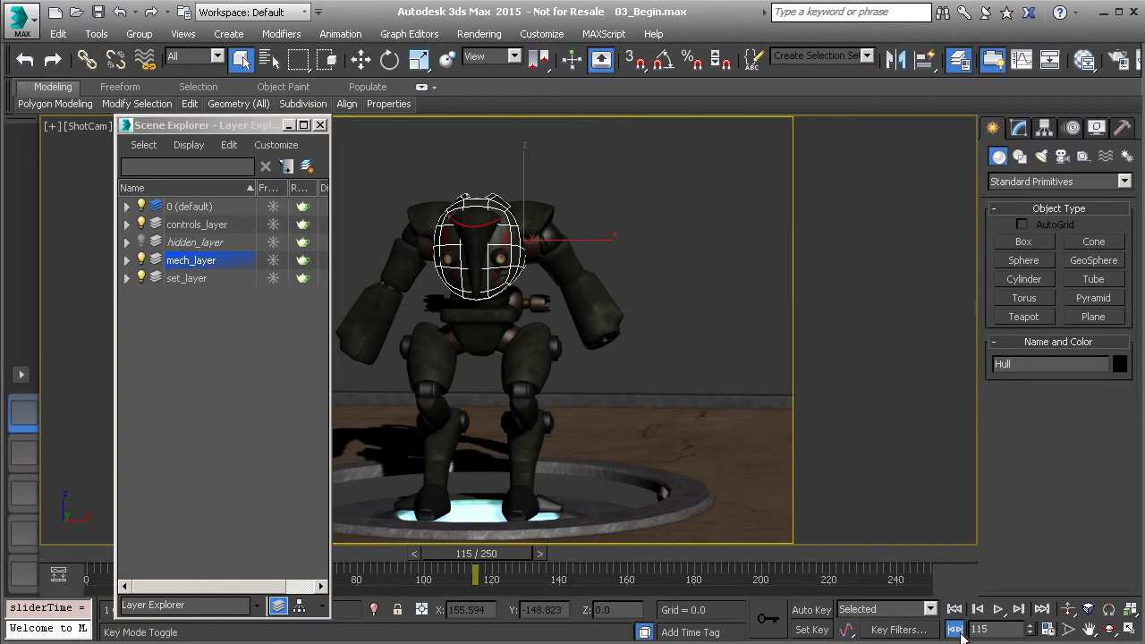
pyautogui.click(955, 630)
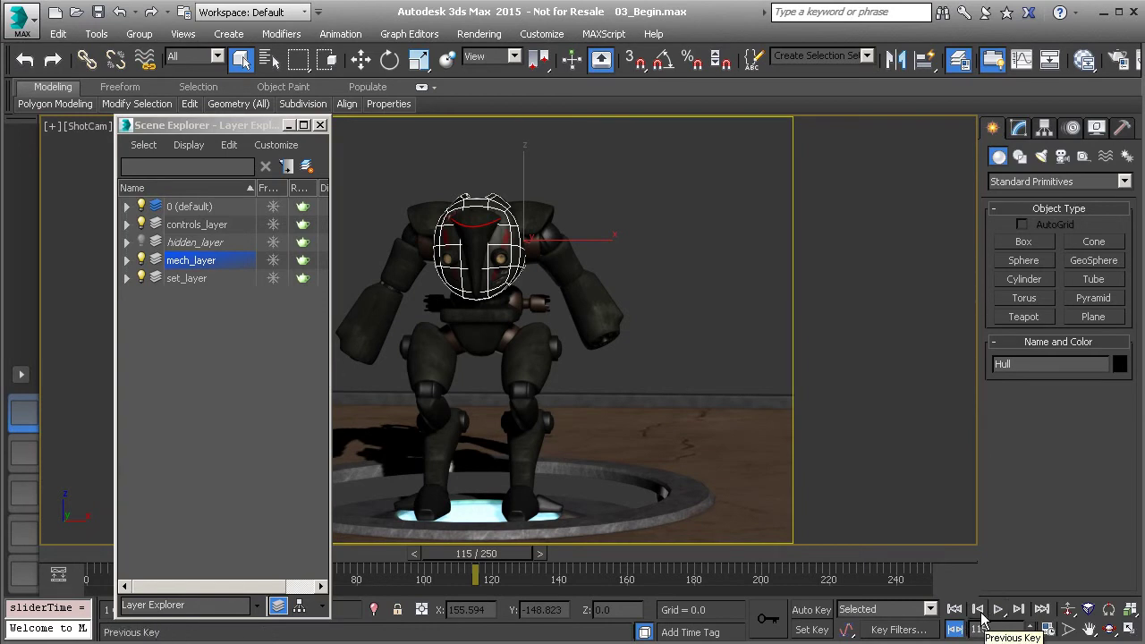
pyautogui.click(955, 630)
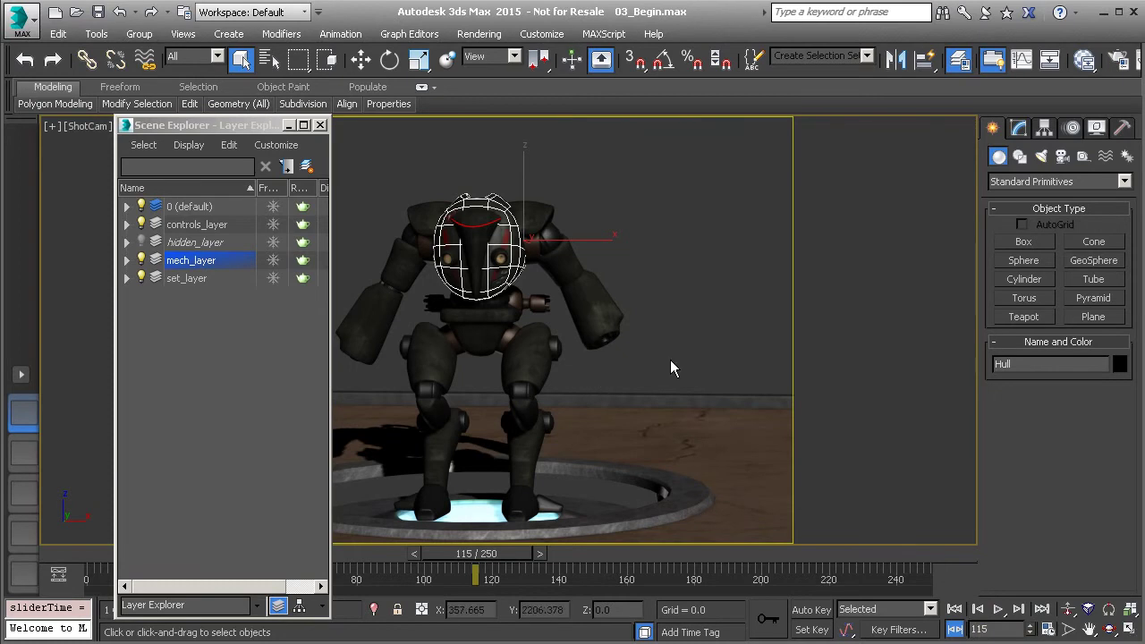
# Unhide the Shapes category so that the mech's animation controls are displayed.
pyautogui.click(1073, 128)
pyautogui.click(1095, 129)
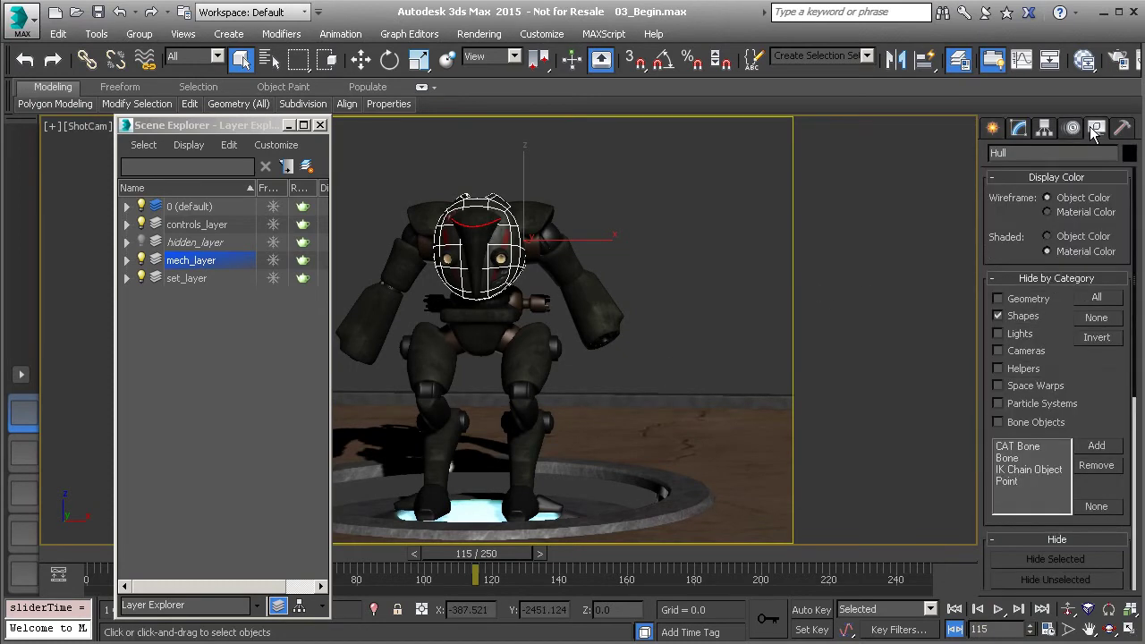
pyautogui.click(999, 316)
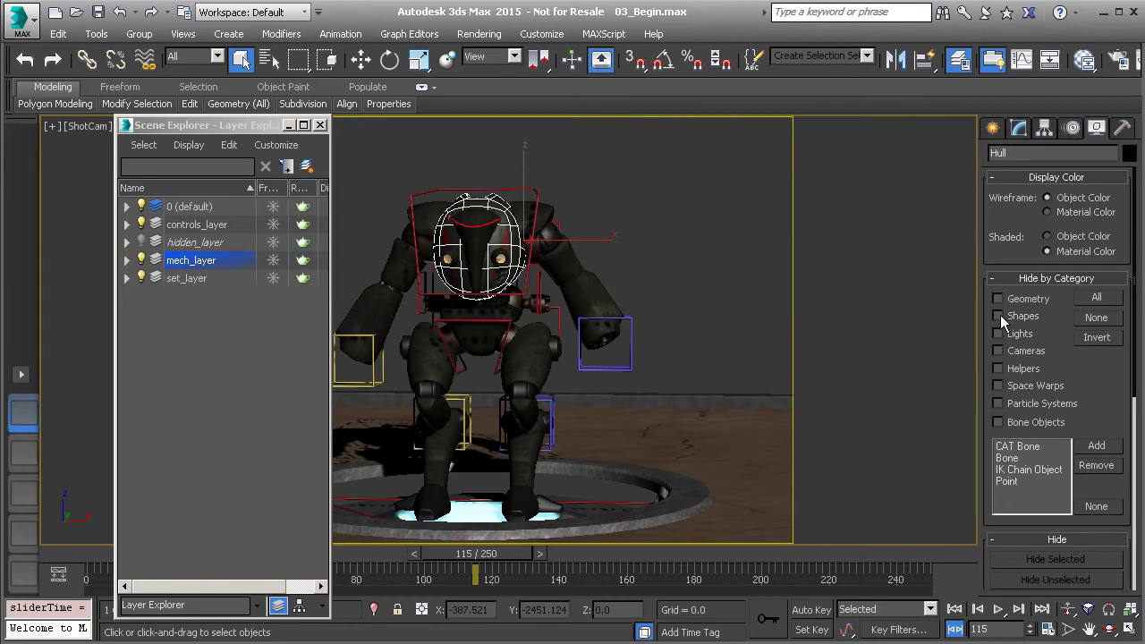
# Select the Anim_L_Arm and Anim_UpperTorso controls in turn, finish on Anim_COG, and close the layer list.
pyautogui.click(598, 367)
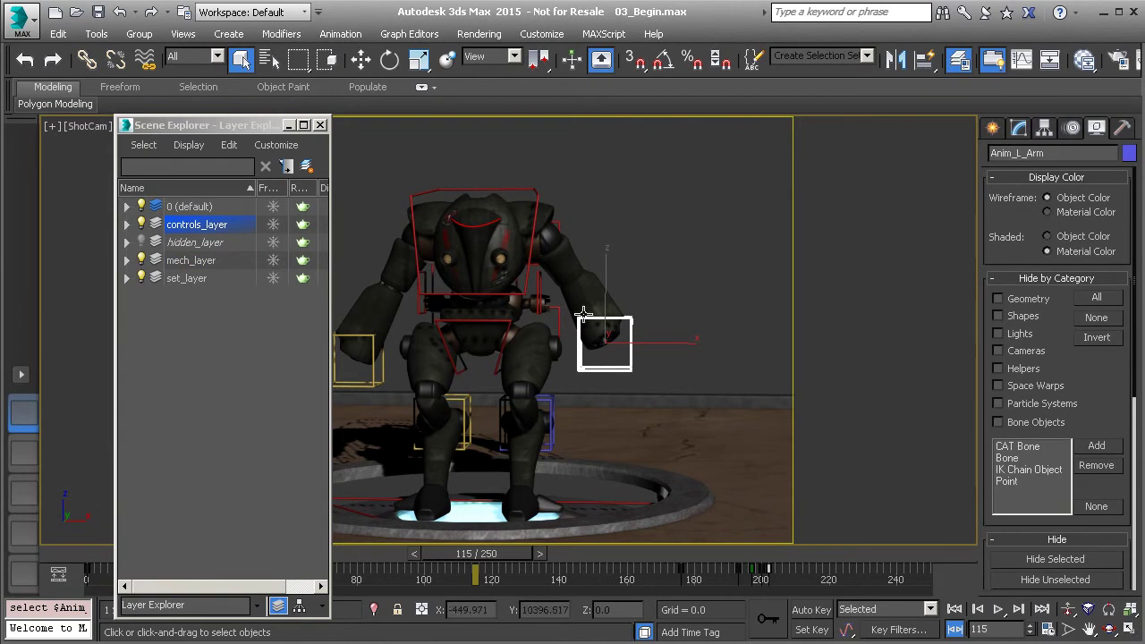
pyautogui.click(530, 290)
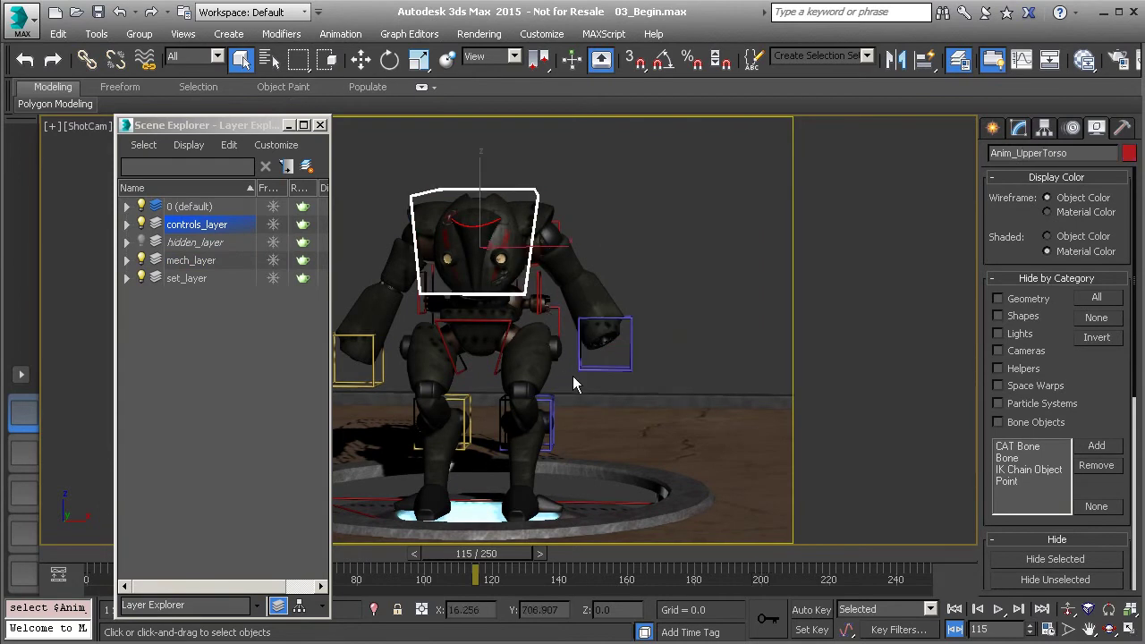
pyautogui.click(560, 330)
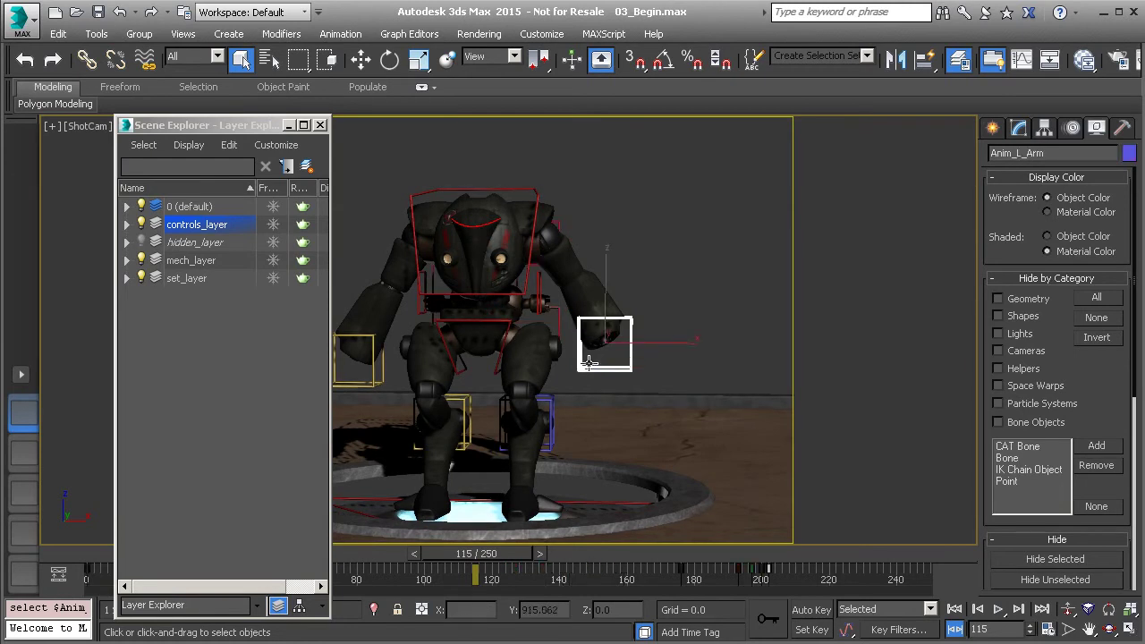
pyautogui.click(556, 323)
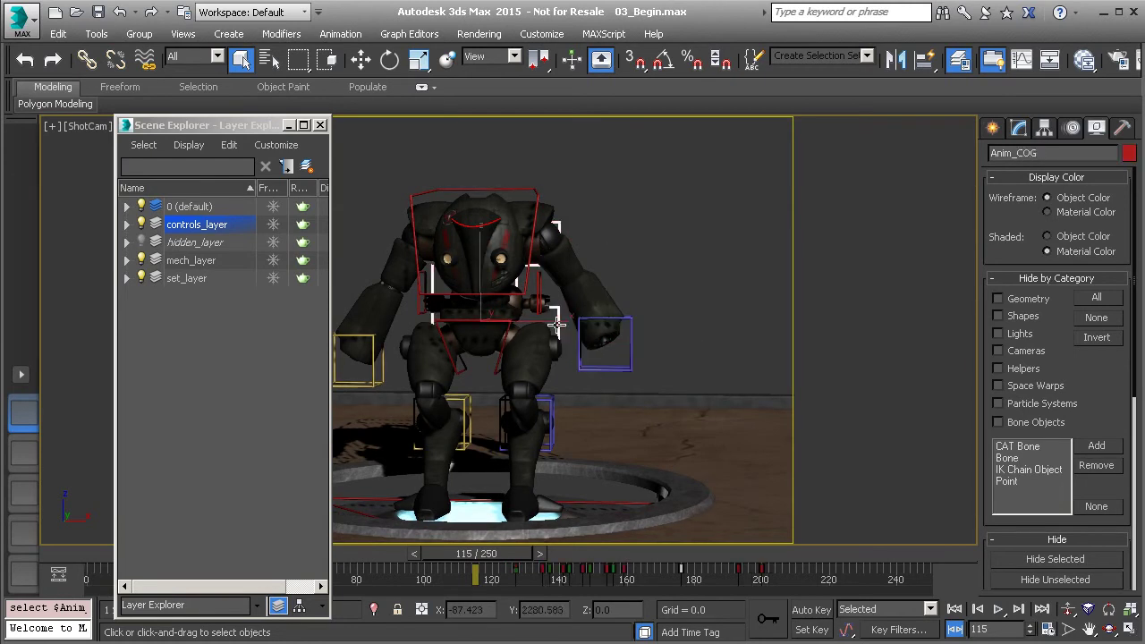
pyautogui.click(320, 125)
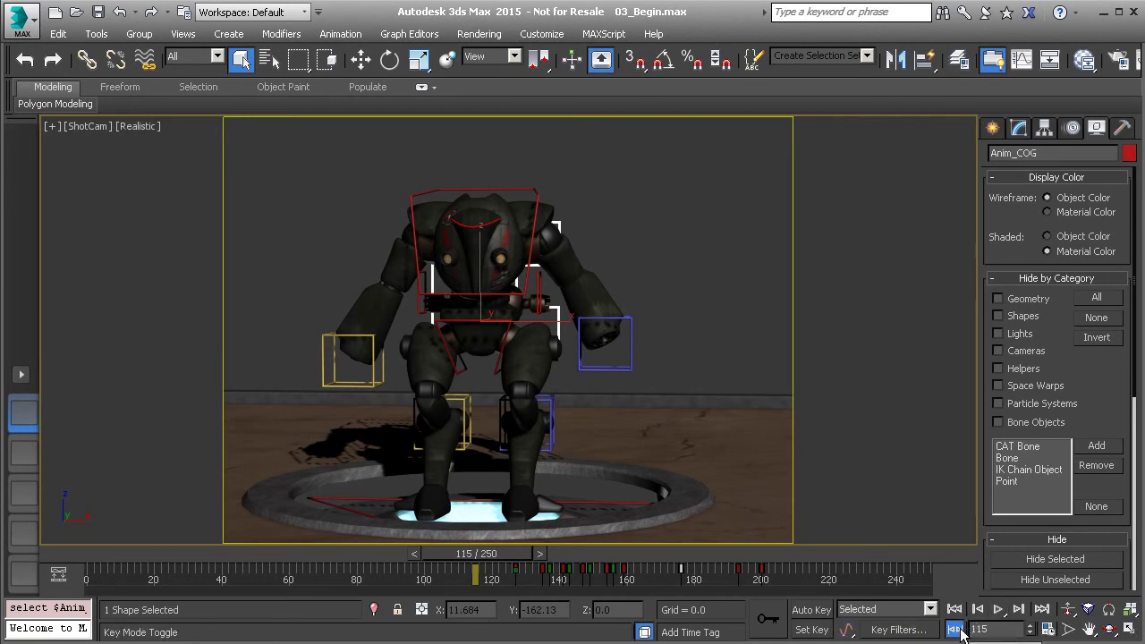
# Step forward and back through the keys of the Anim_COG control, ending on the key at frame 141.
pyautogui.click(1023, 611)
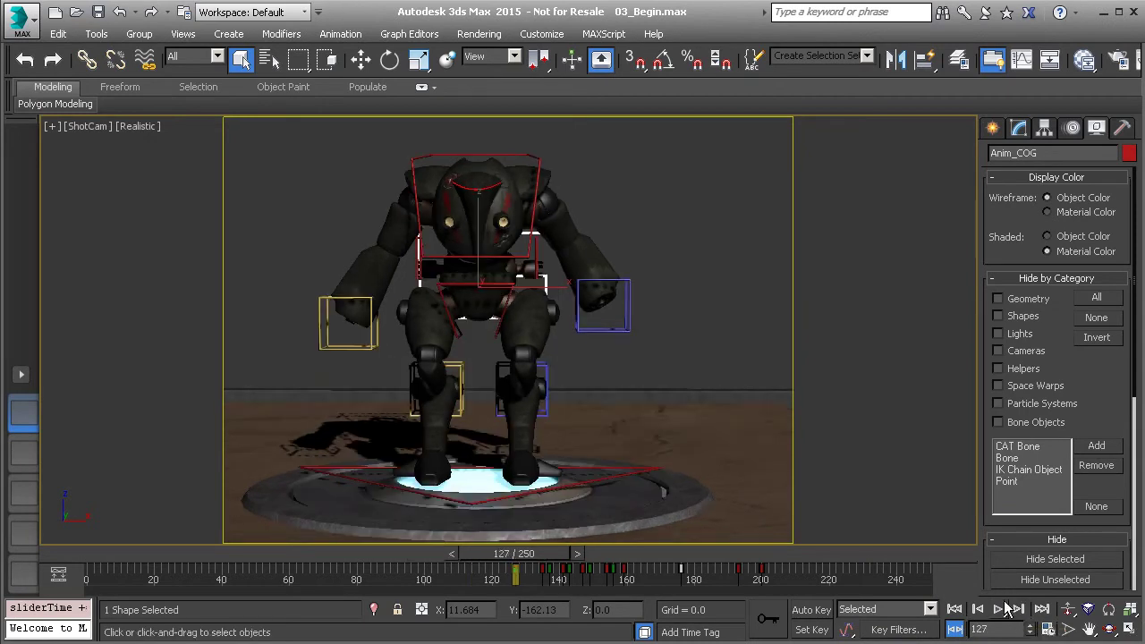
pyautogui.click(1021, 610)
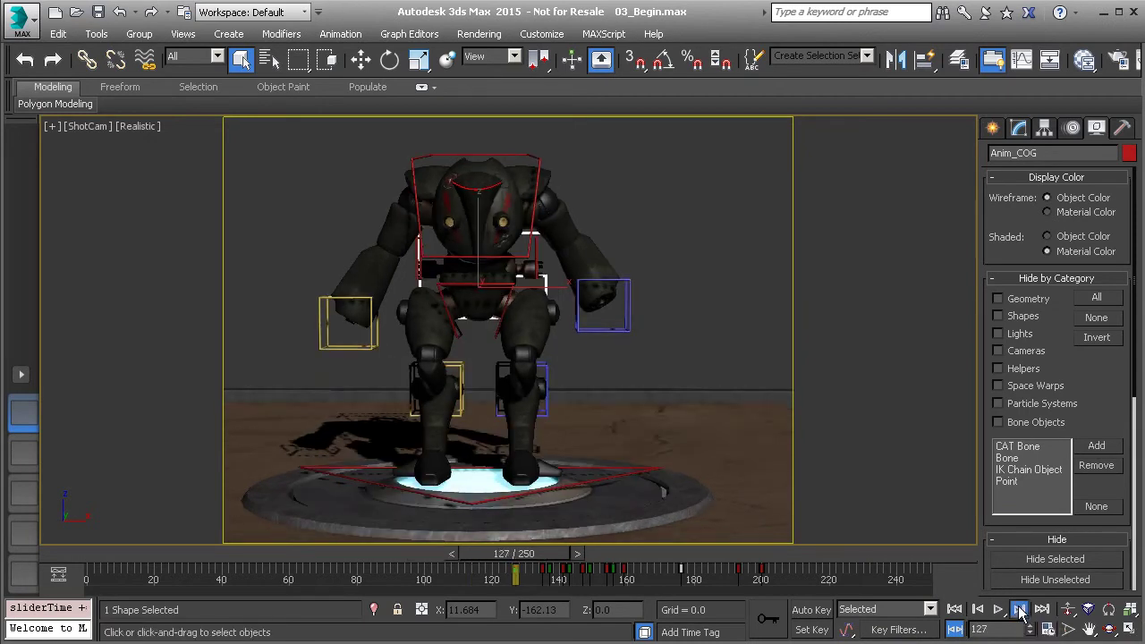
pyautogui.click(1021, 610)
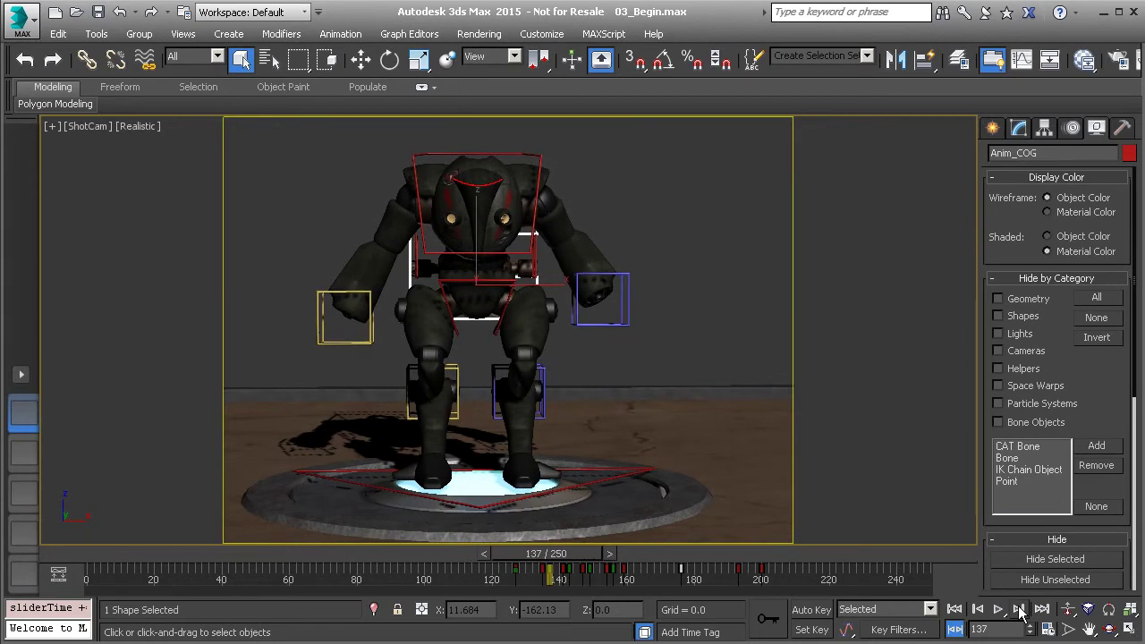
pyautogui.click(978, 610)
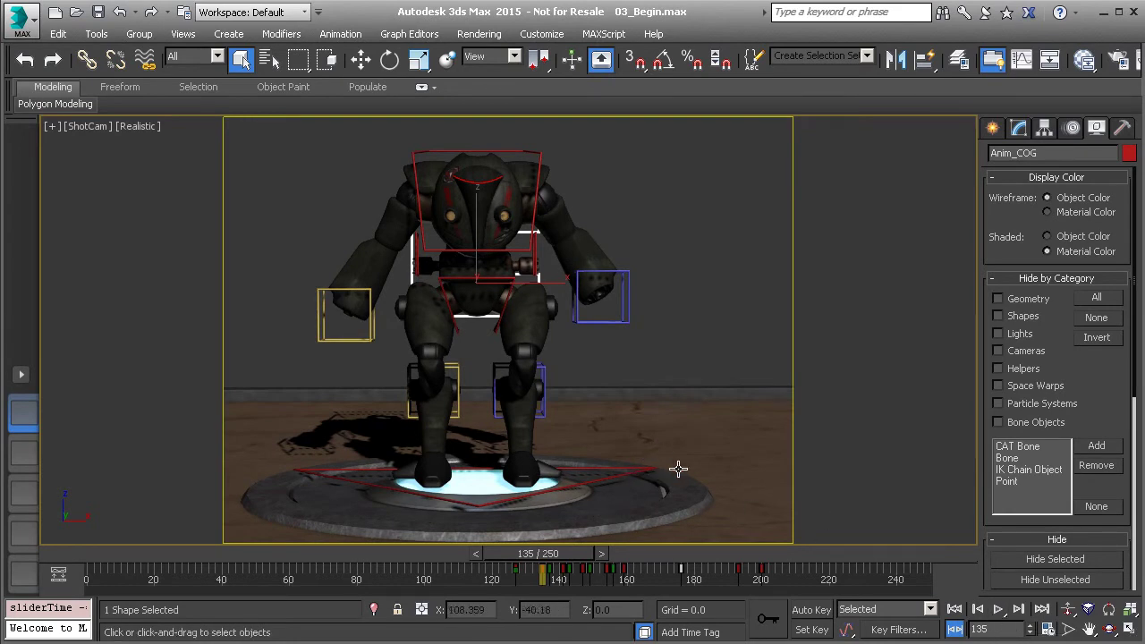
pyautogui.click(1018, 613)
pyautogui.click(1019, 613)
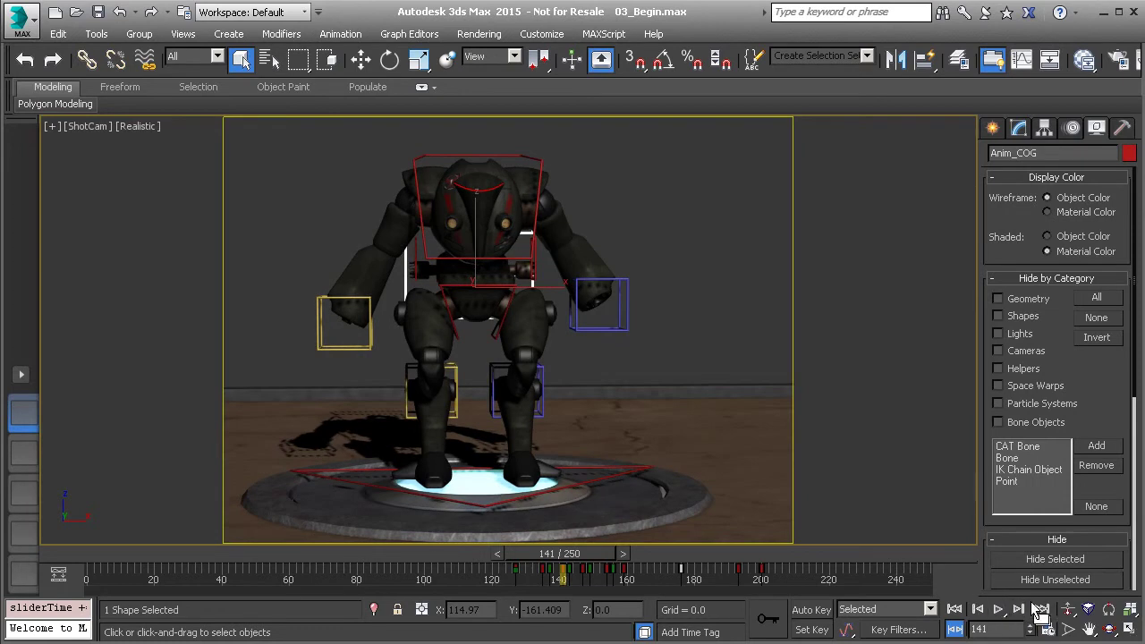
# Play the mech animation, jump to its first and last frames, and turn Key Mode off.
pyautogui.click(998, 610)
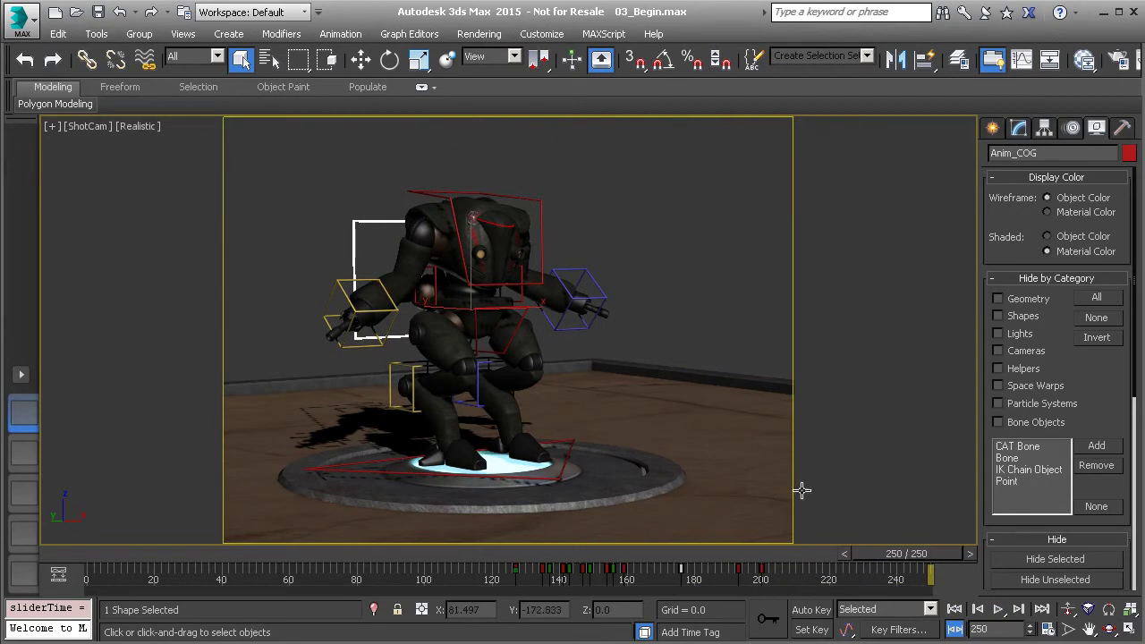
pyautogui.click(955, 610)
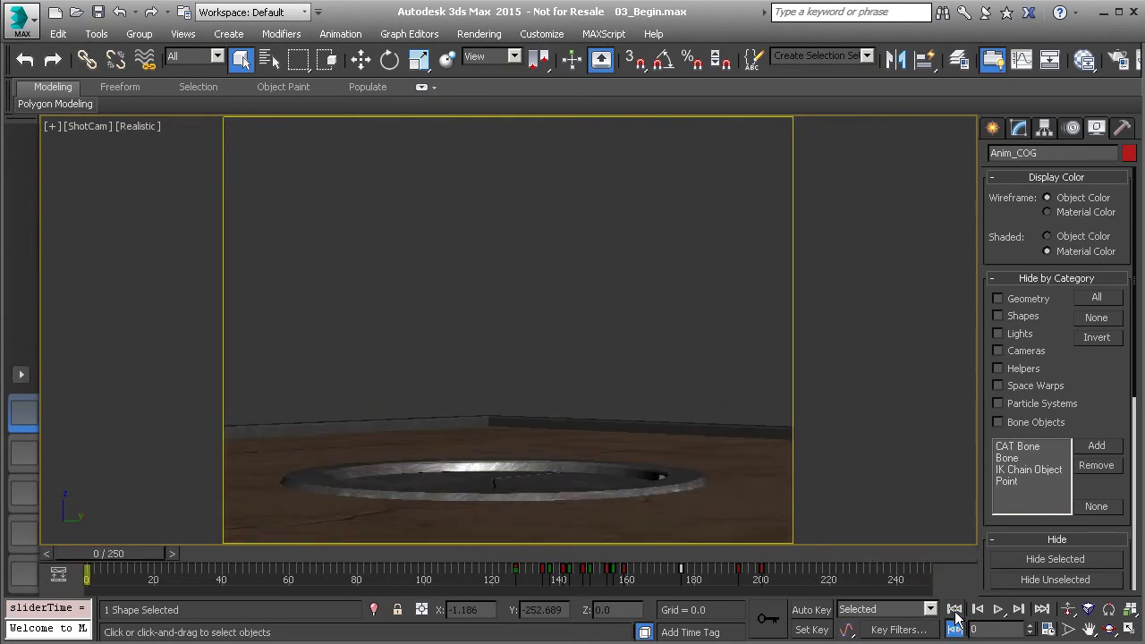
pyautogui.click(1043, 610)
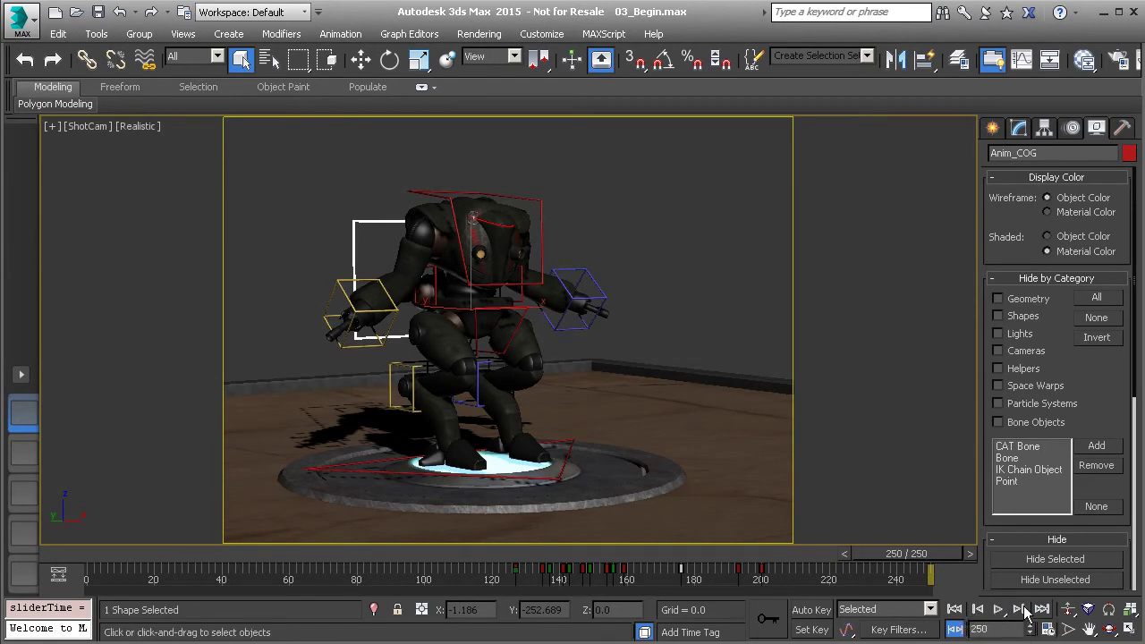
pyautogui.click(956, 632)
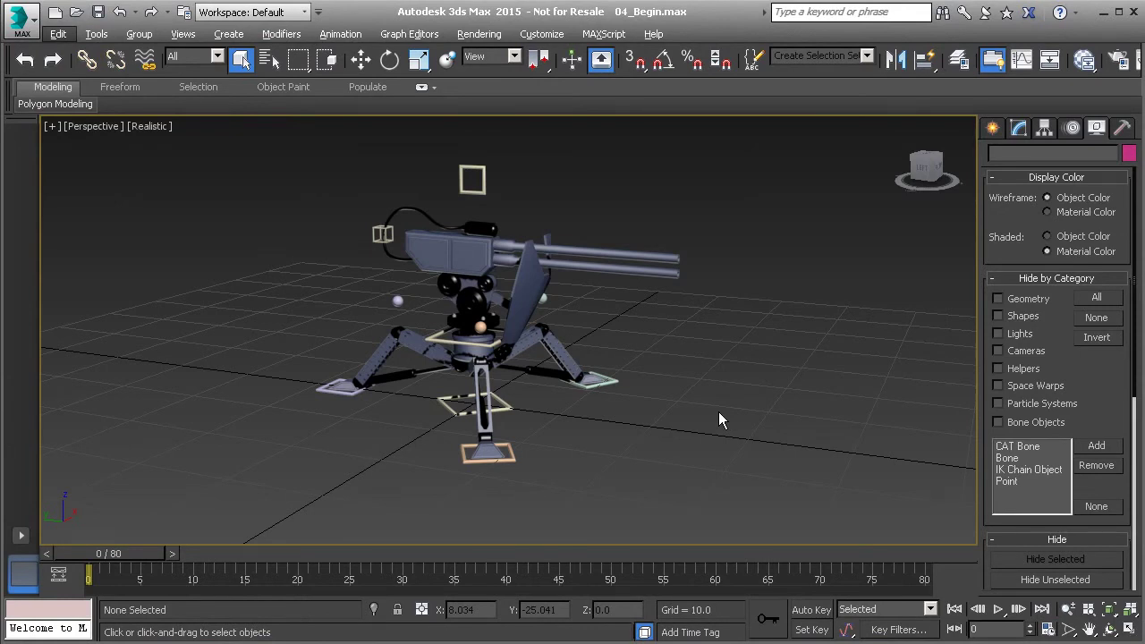
# Set the scene's frame rate to Film in the time configuration and confirm it.
pyautogui.click(1049, 631)
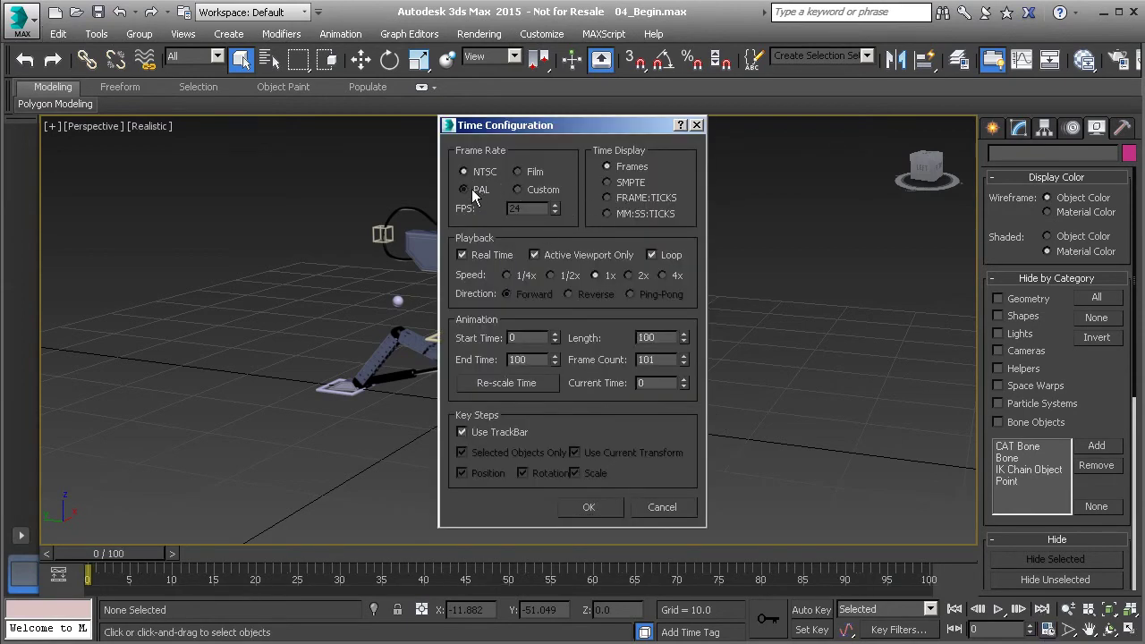
pyautogui.click(529, 188)
pyautogui.click(526, 169)
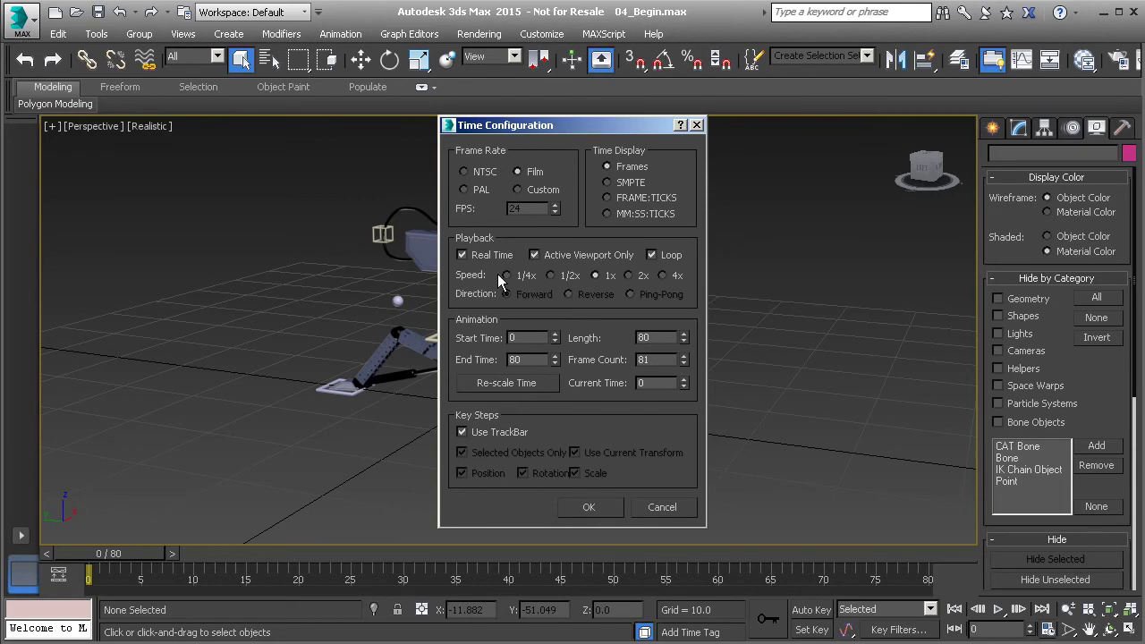
pyautogui.click(595, 510)
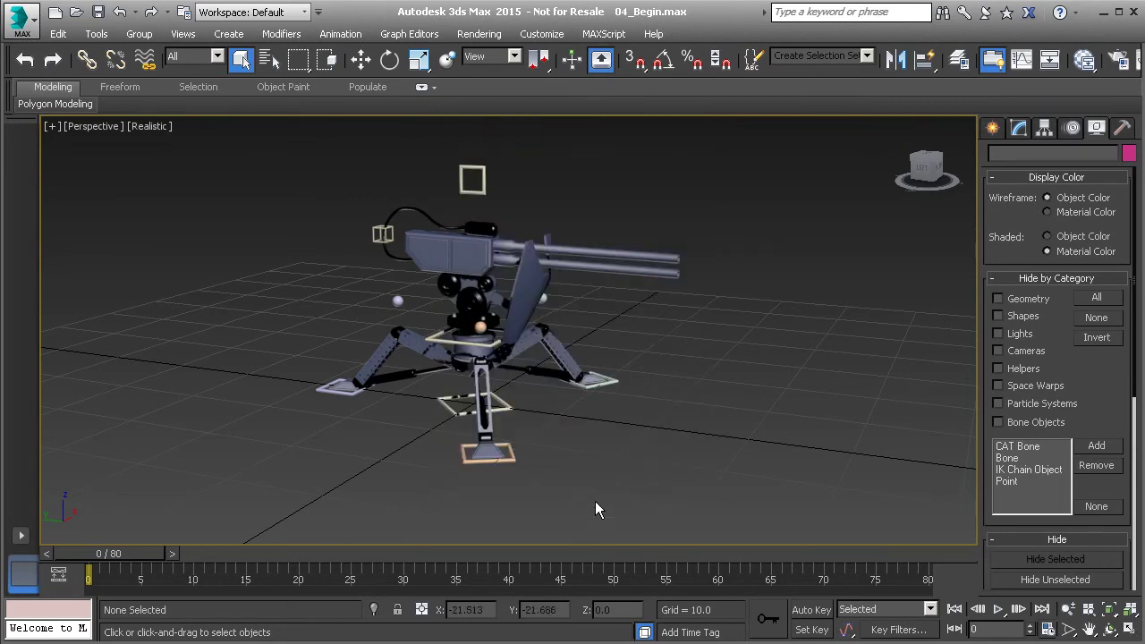
# Look through the default tangent types for new keys, including Stepped, and choose the Auto tangent.
pyautogui.moveTo(845, 629); pyautogui.dragTo(856, 544)
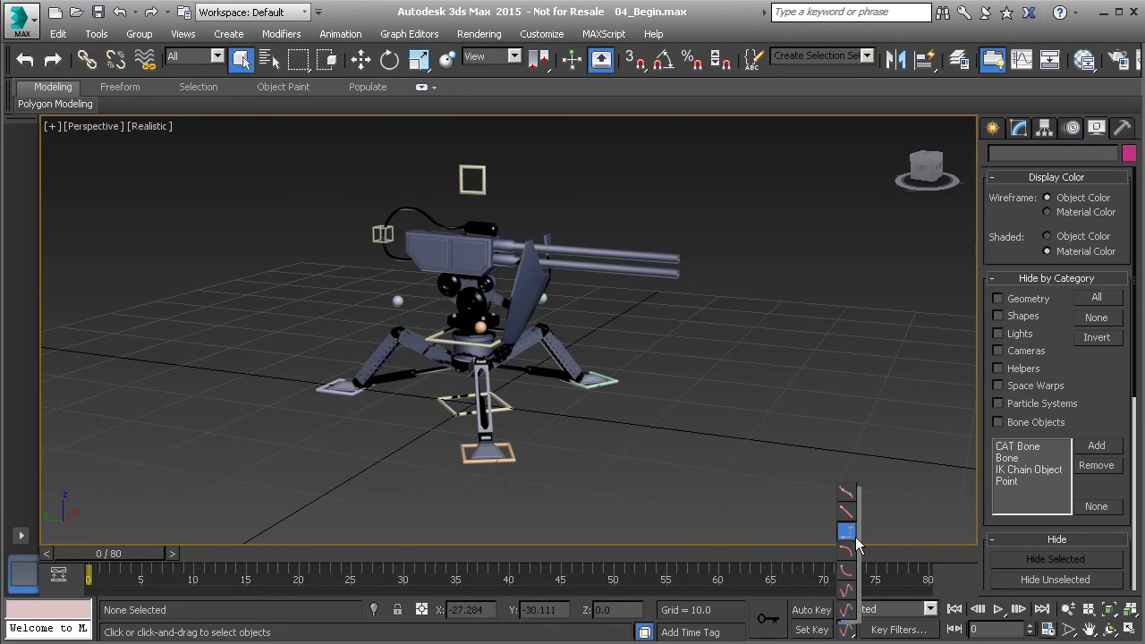
pyautogui.moveTo(857, 544)
pyautogui.mouseDown()
pyautogui.moveTo(847, 517)
pyautogui.moveTo(850, 537)
pyautogui.mouseUp()
pyautogui.moveTo(850, 537); pyautogui.dragTo(852, 538)
pyautogui.moveTo(851, 537); pyautogui.dragTo(848, 615)
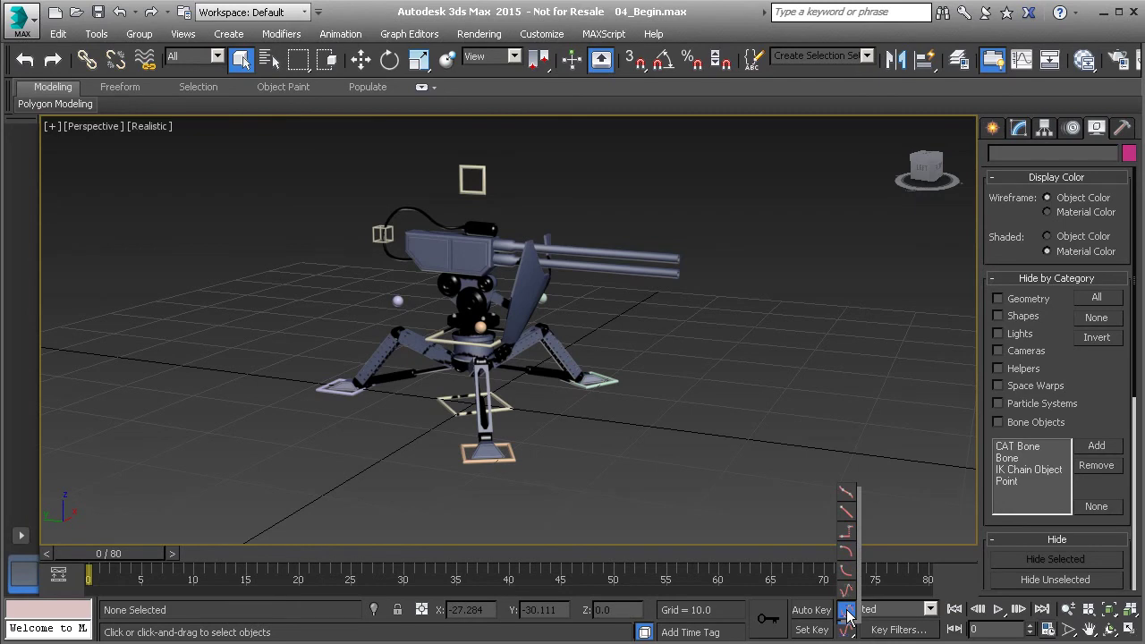
pyautogui.moveTo(848, 616)
pyautogui.mouseDown()
pyautogui.moveTo(846, 537)
pyautogui.moveTo(851, 617)
pyautogui.mouseUp()
pyautogui.moveTo(850, 610); pyautogui.dragTo(852, 616)
pyautogui.moveTo(851, 612)
pyautogui.mouseDown()
pyautogui.moveTo(846, 536)
pyautogui.moveTo(848, 613)
pyautogui.mouseUp()
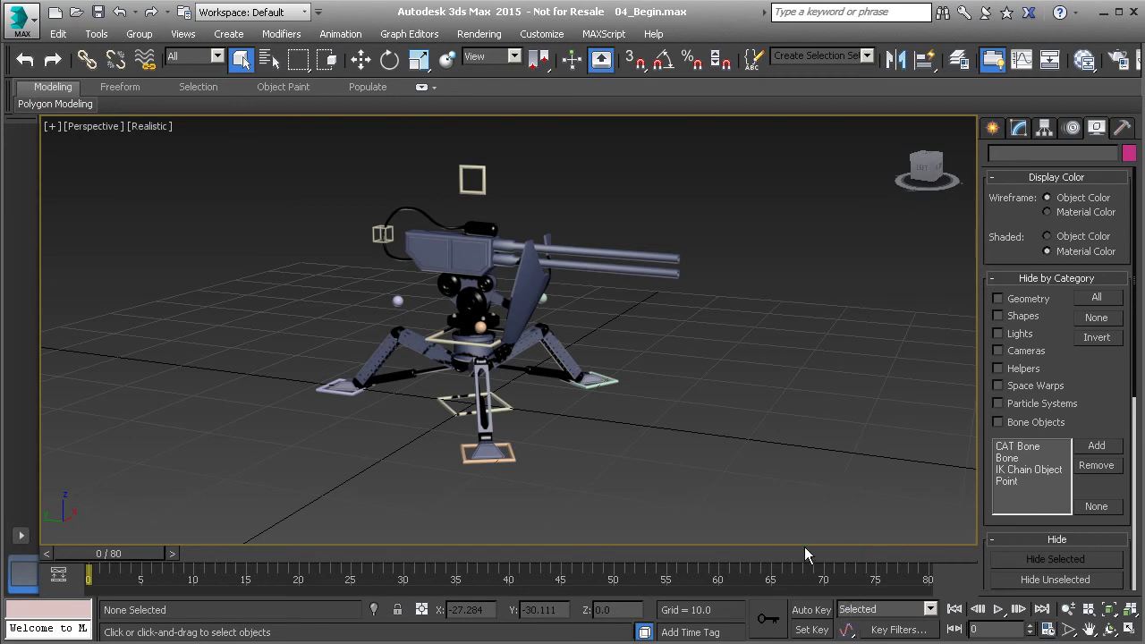
# Exclude IK Parameters and Scale from the Set Key filters, leaving only Position and Rotation enabled.
pyautogui.click(896, 630)
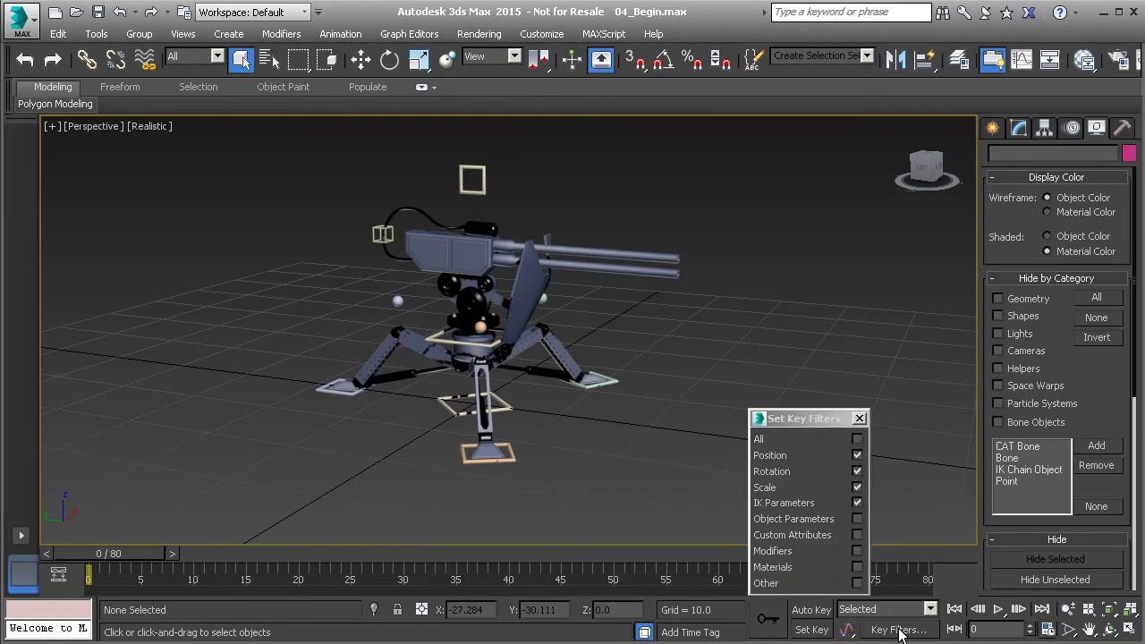
pyautogui.click(857, 503)
pyautogui.click(857, 488)
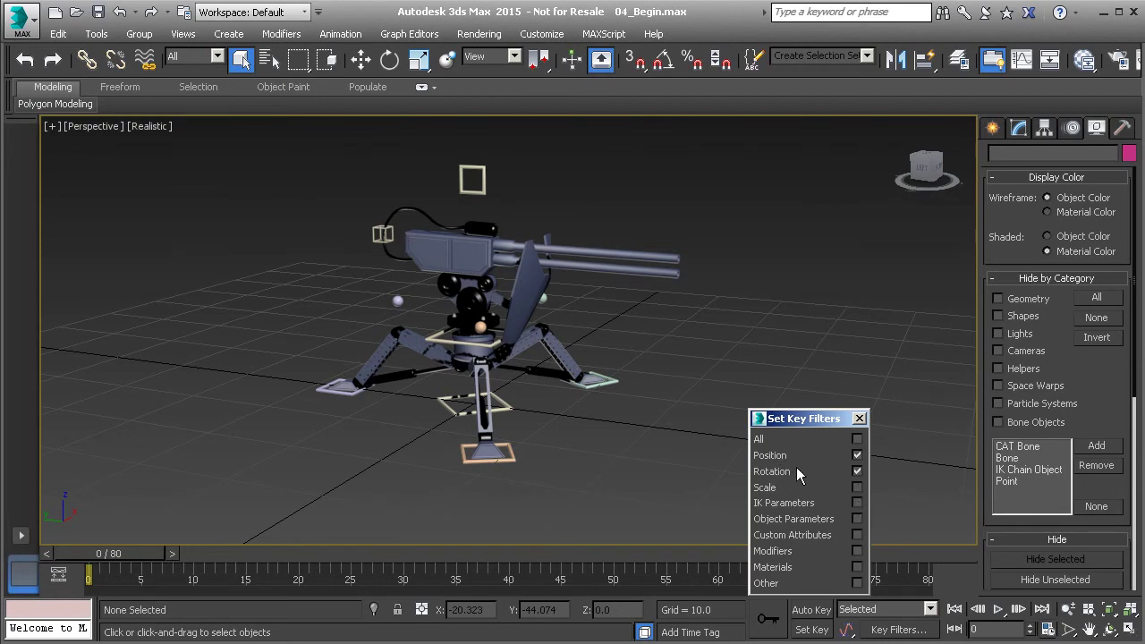
pyautogui.click(860, 419)
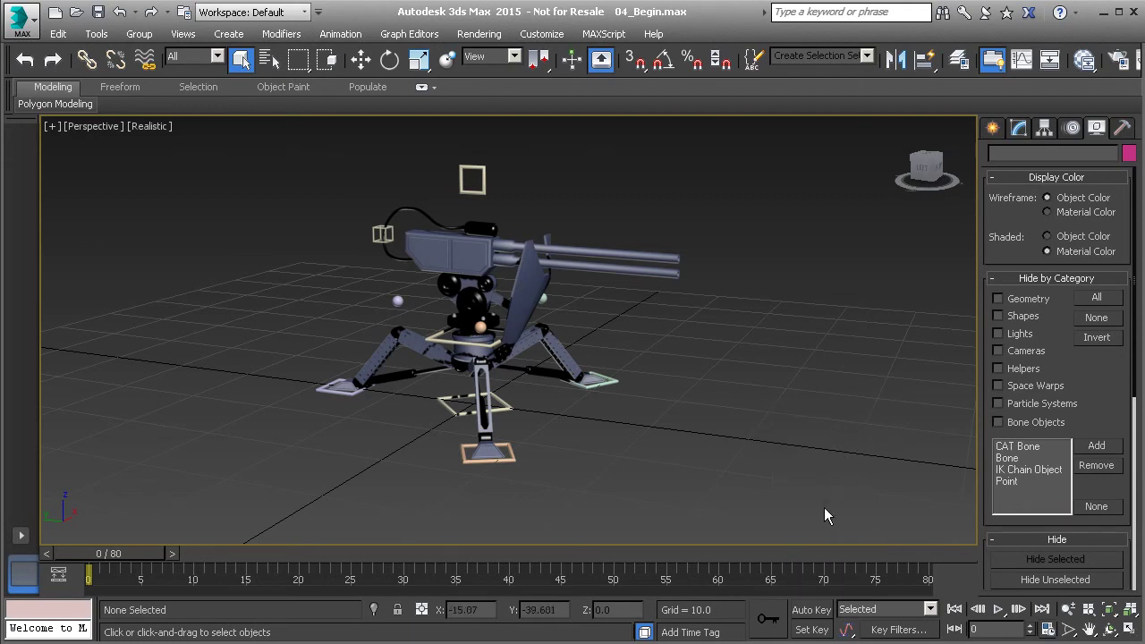
# Switch between the Set Key and Auto Key modes, ending with Set Key mode enabled.
pyautogui.click(811, 631)
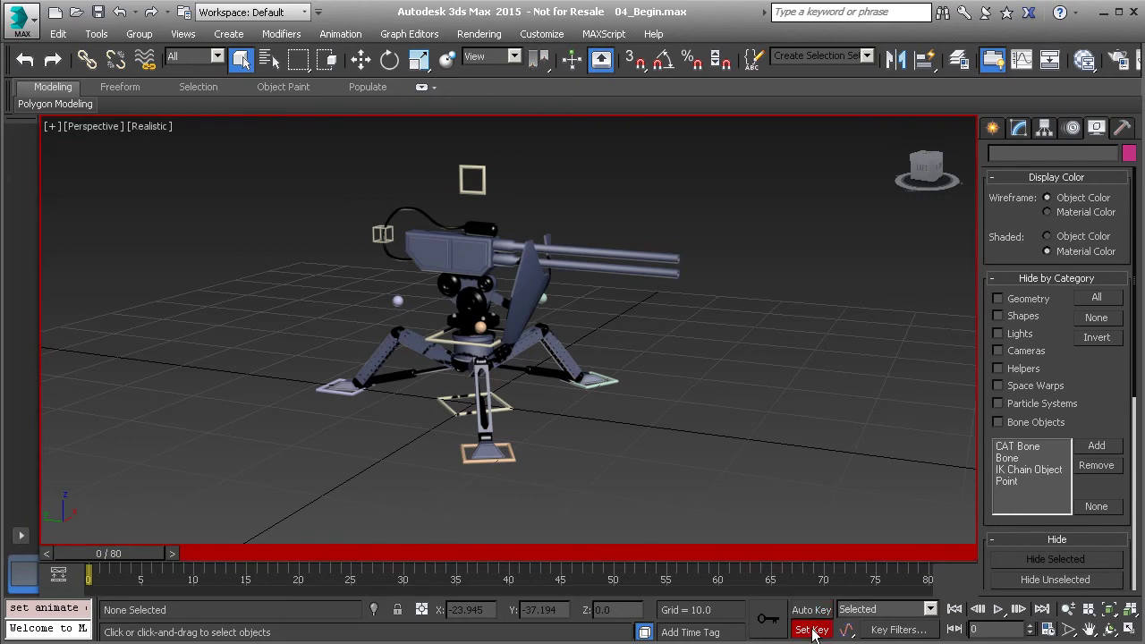
pyautogui.click(816, 612)
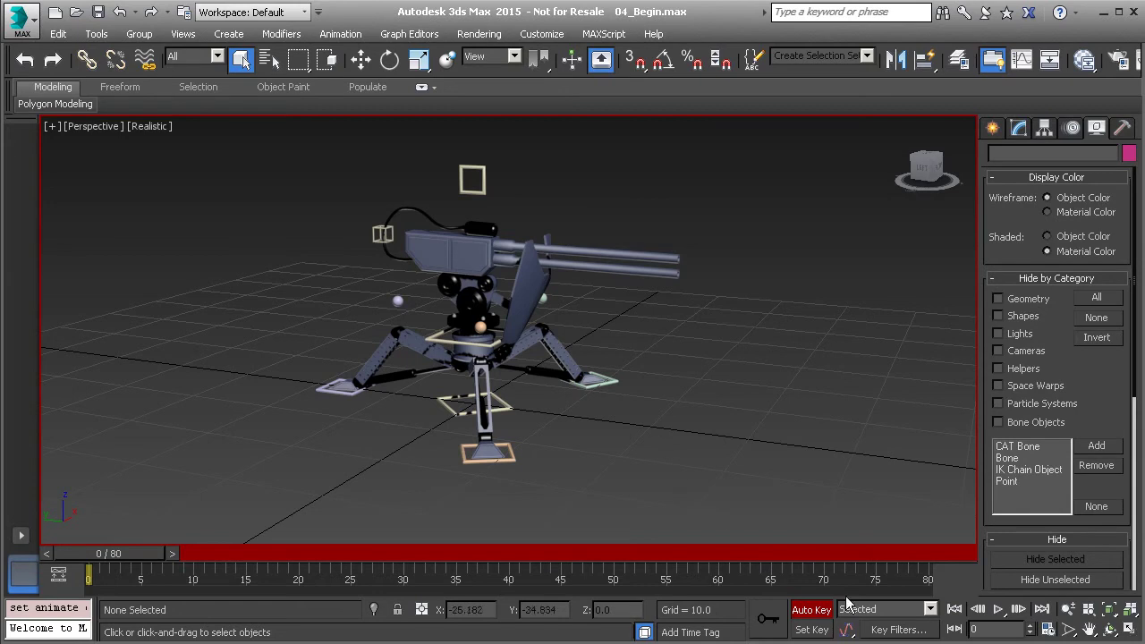
pyautogui.click(812, 630)
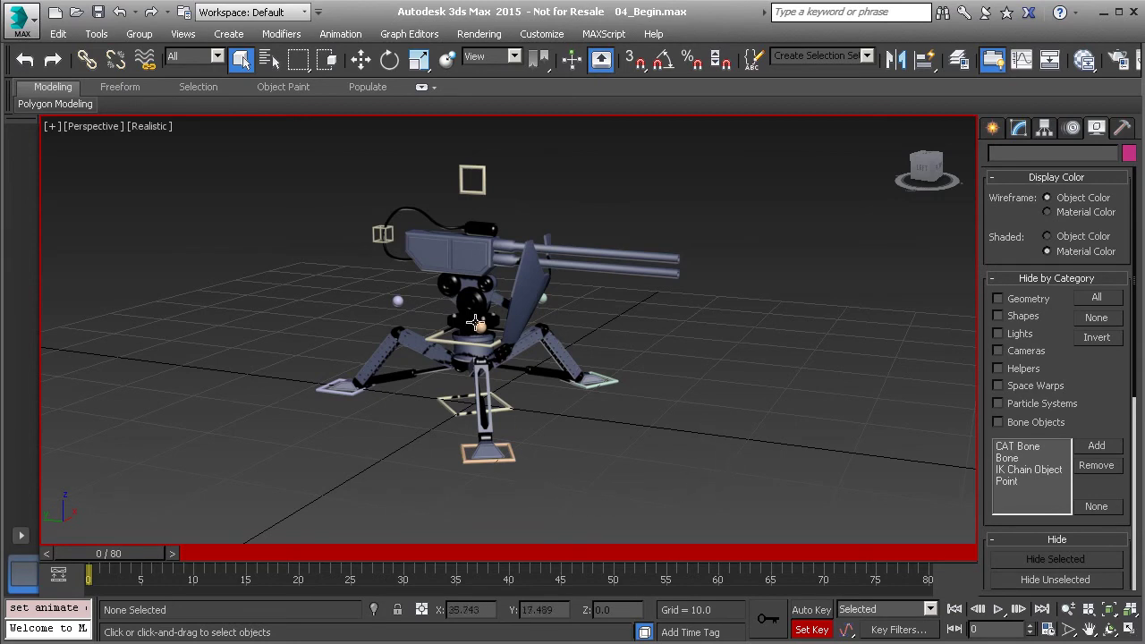
# Select the Anim_Swivel_Weapon control, set its key at frame 0, and go to frame 15.
pyautogui.click(450, 342)
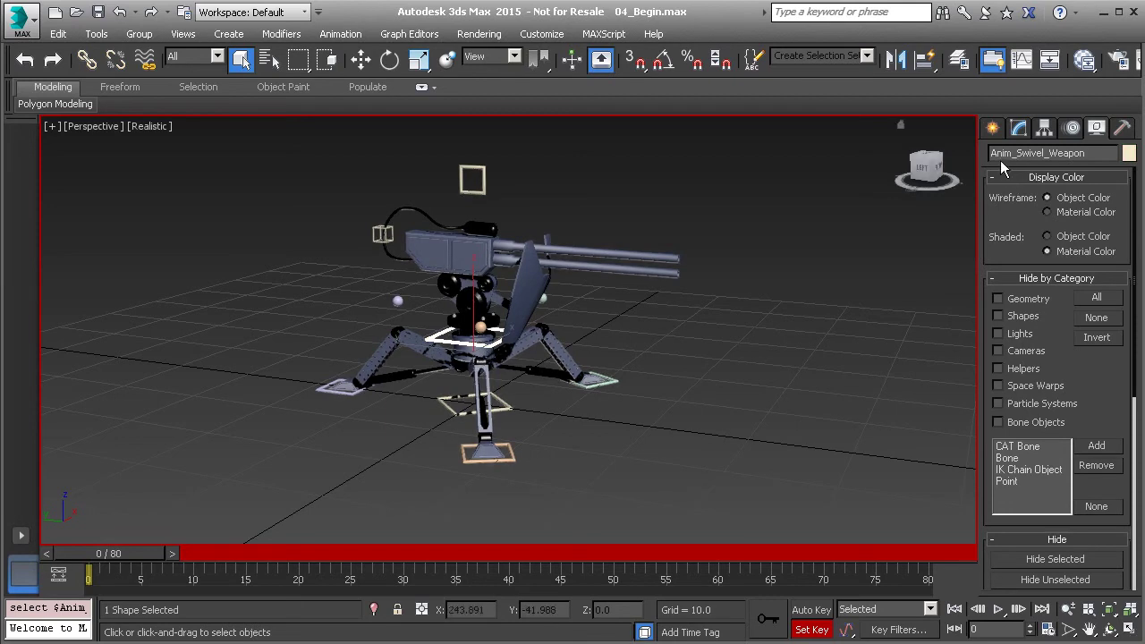
pyautogui.keyDown('alt'); pyautogui.moveTo(707, 336); pyautogui.dragTo(615, 380, button='middle'); pyautogui.keyUp('alt')
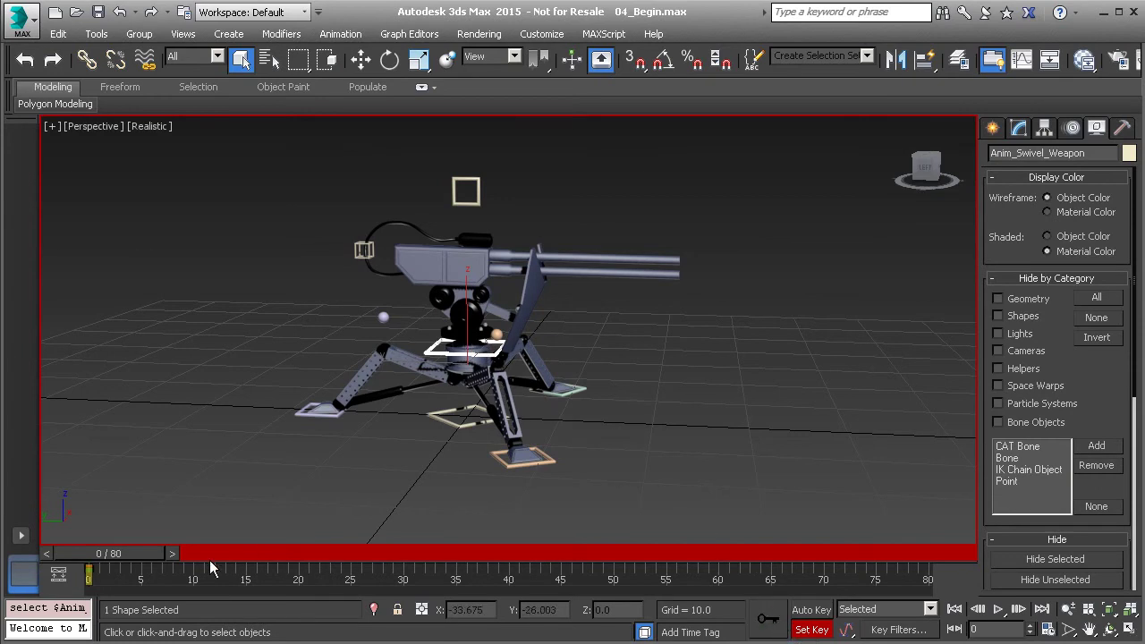
pyautogui.moveTo(117, 557); pyautogui.dragTo(262, 555)
pyautogui.moveTo(517, 392); pyautogui.dragTo(524, 403, button='middle')
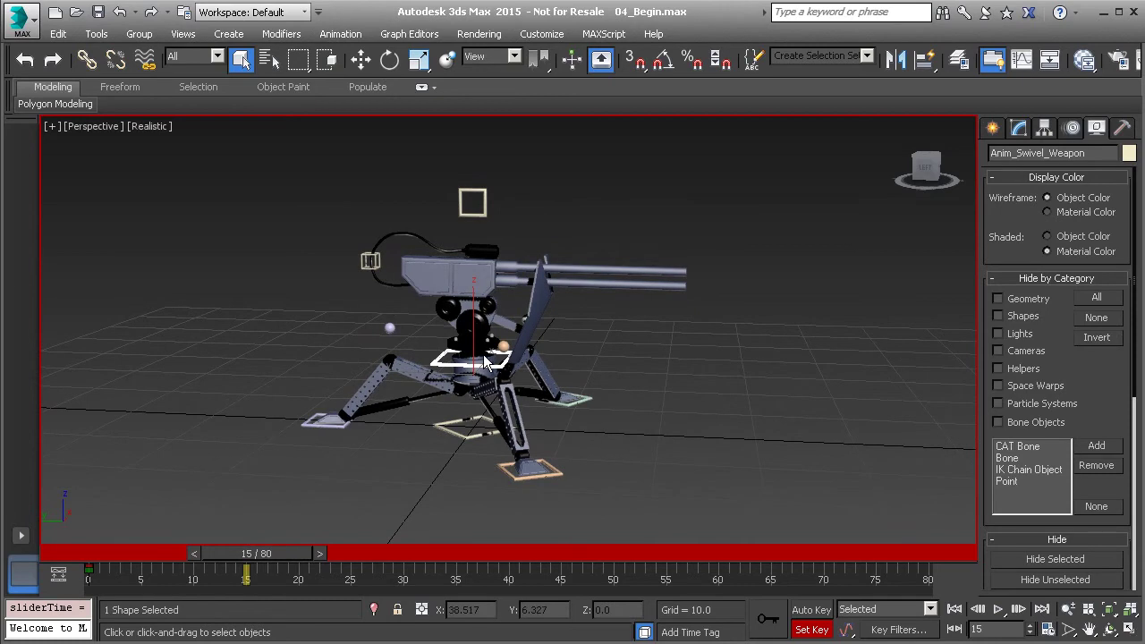
# Raise the weapon control to a Z of about 12.04 at frame 15 without setting a key, and scrub the time.
pyautogui.press('w')
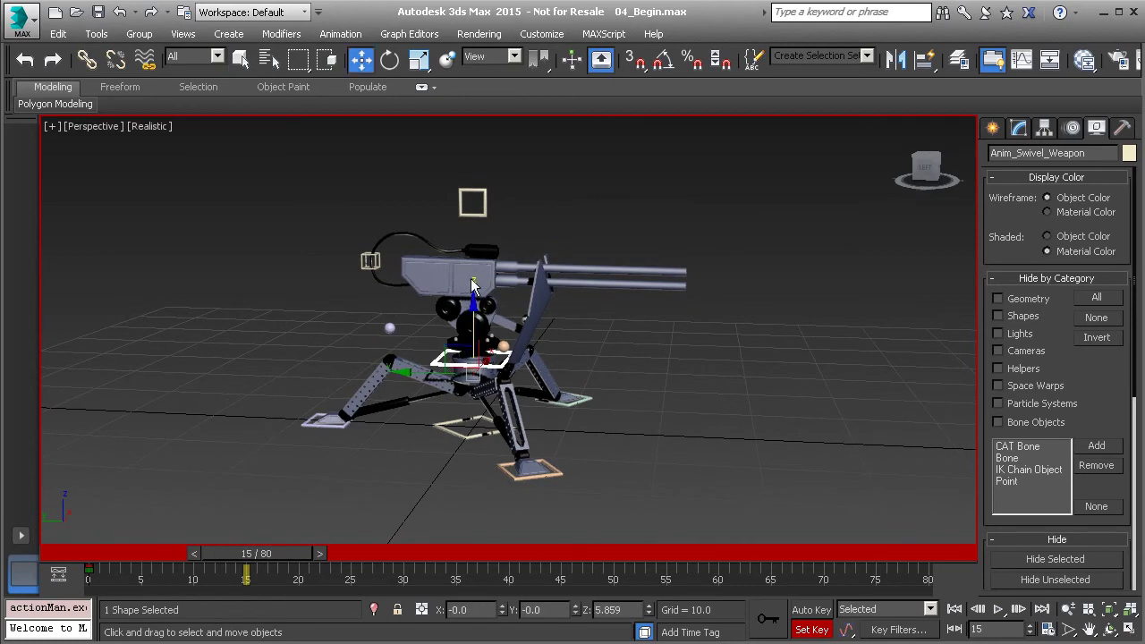
pyautogui.moveTo(475, 306); pyautogui.dragTo(472, 248)
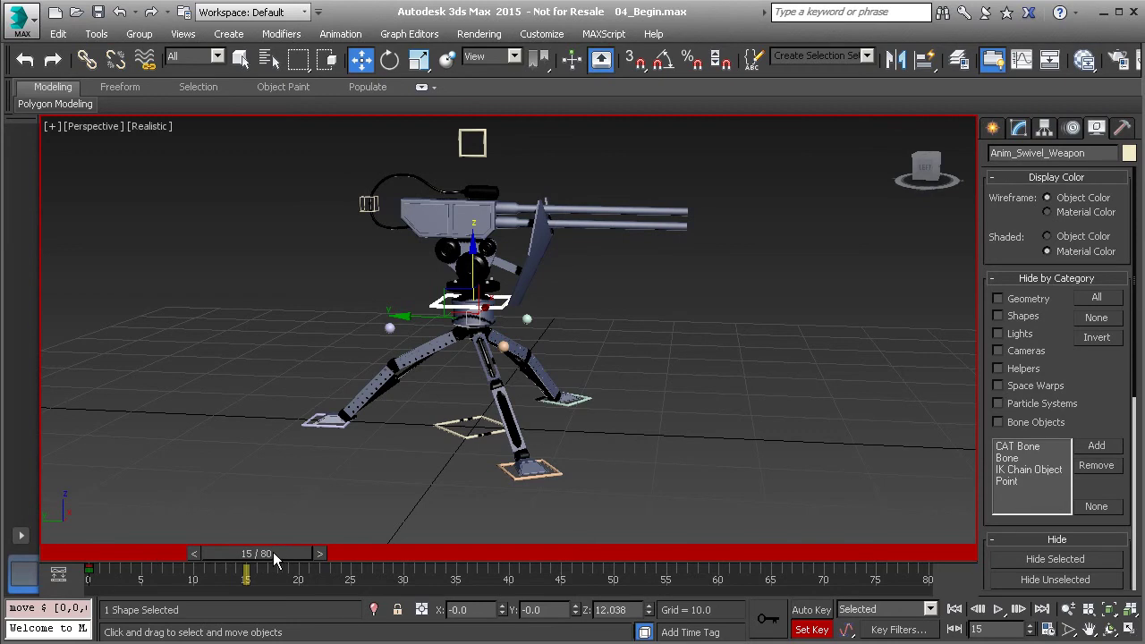
pyautogui.moveTo(279, 554)
pyautogui.mouseDown()
pyautogui.moveTo(257, 554)
pyautogui.moveTo(271, 552)
pyautogui.mouseUp()
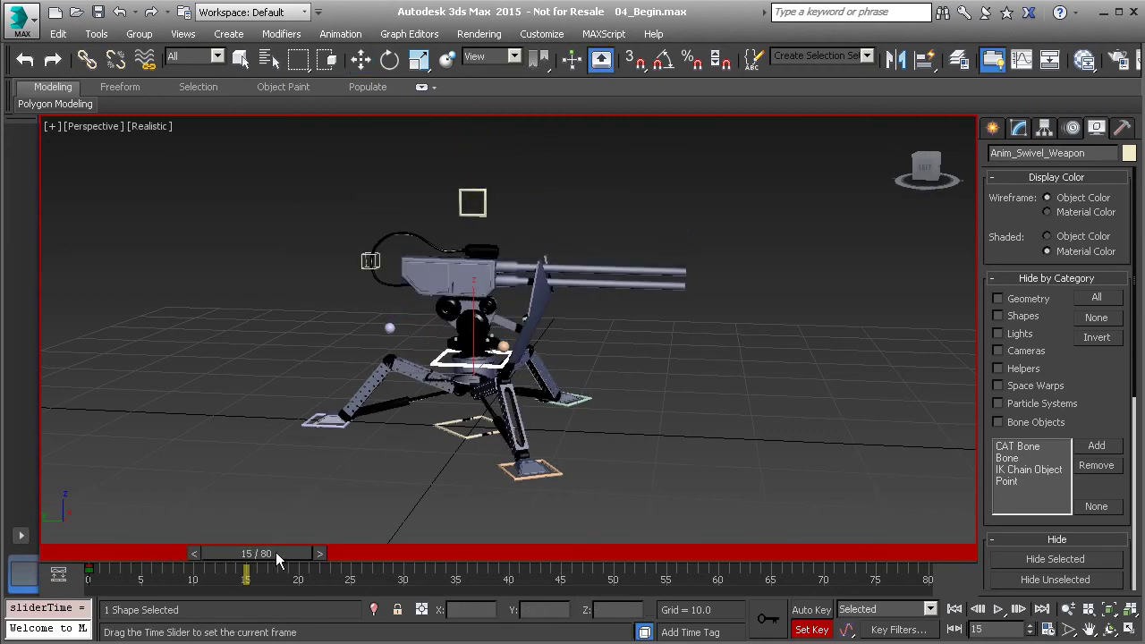
# Raise the weapon control to a Z of about 11.86 at frame 15 and set a key there.
pyautogui.press('w')
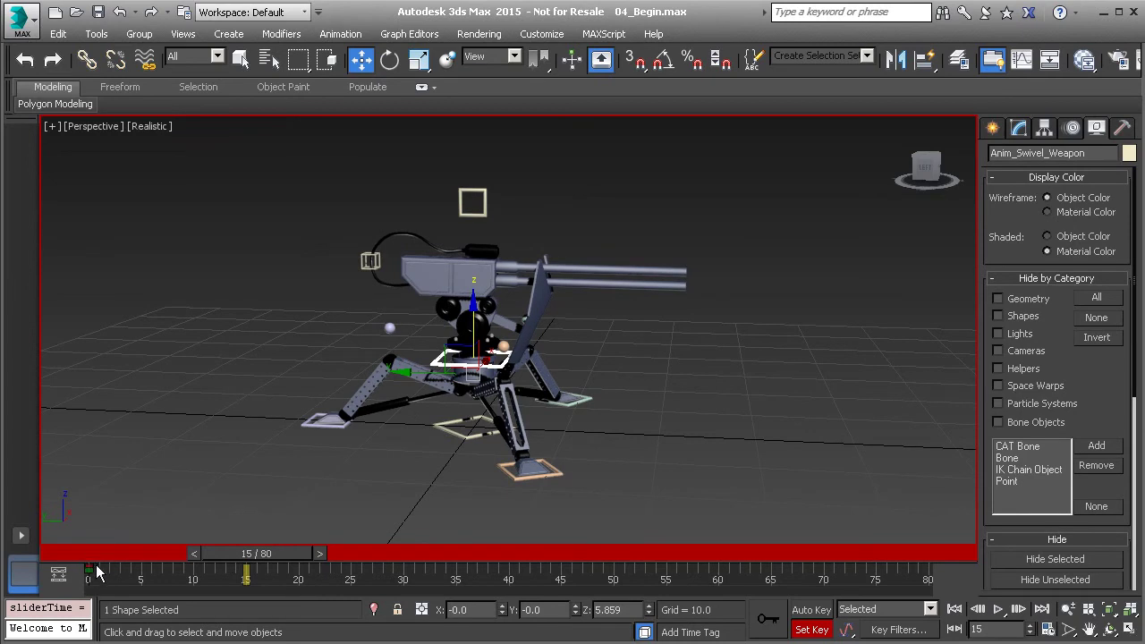
pyautogui.moveTo(472, 301); pyautogui.dragTo(475, 247)
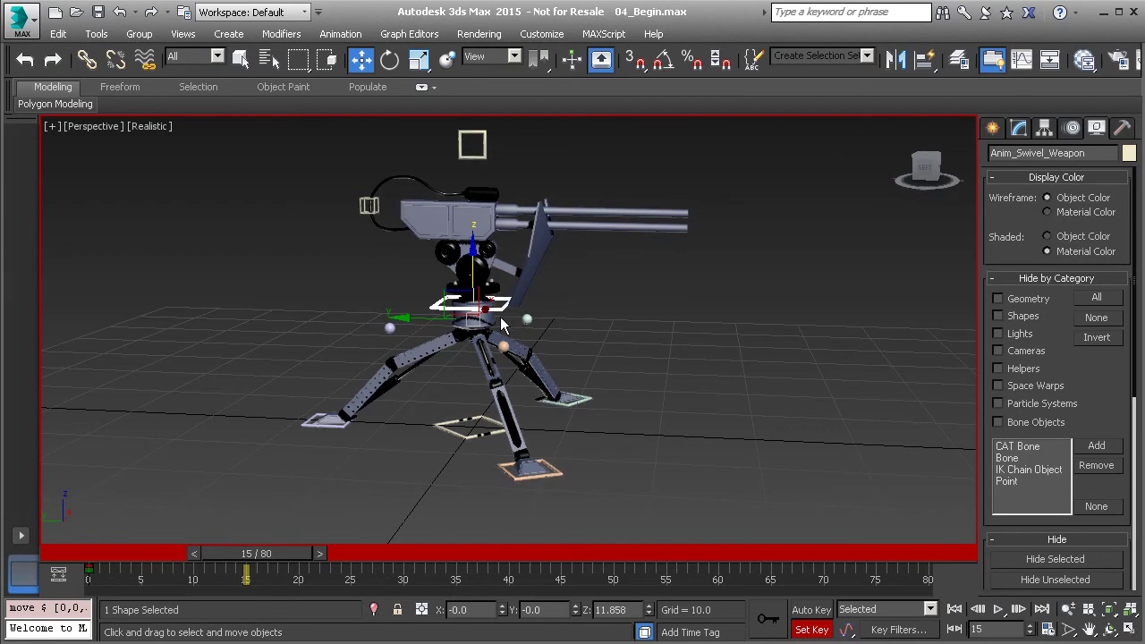
pyautogui.click(765, 619)
# Return to frame 0, play the turret's rising motion, and stop the playback.
pyautogui.moveTo(276, 556); pyautogui.dragTo(122, 582)
pyautogui.press('w')
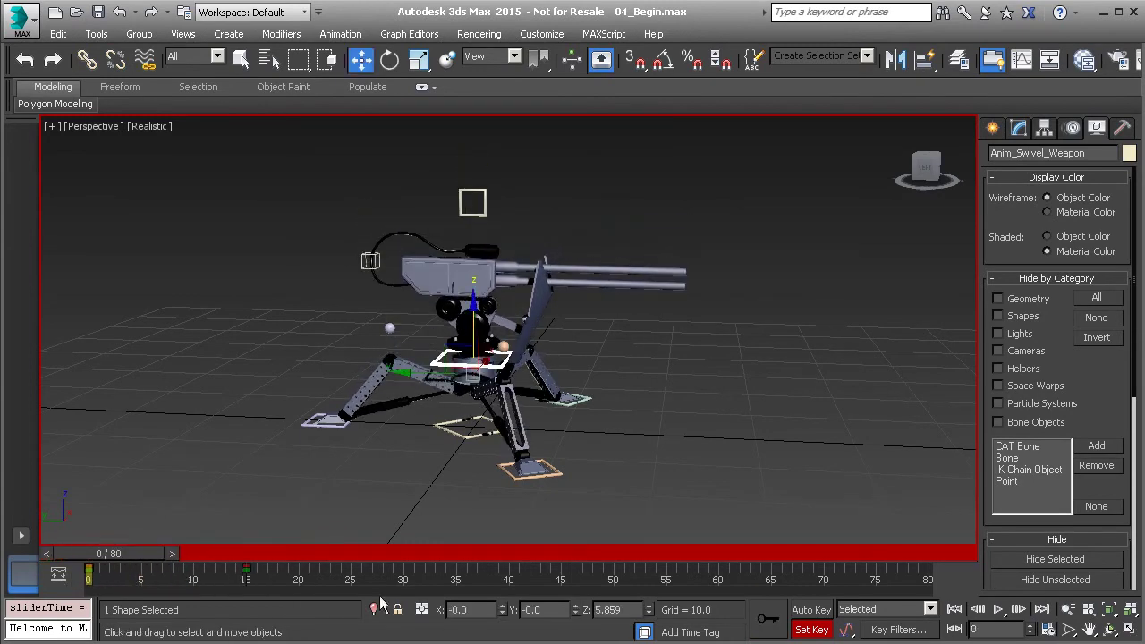
pyautogui.click(999, 610)
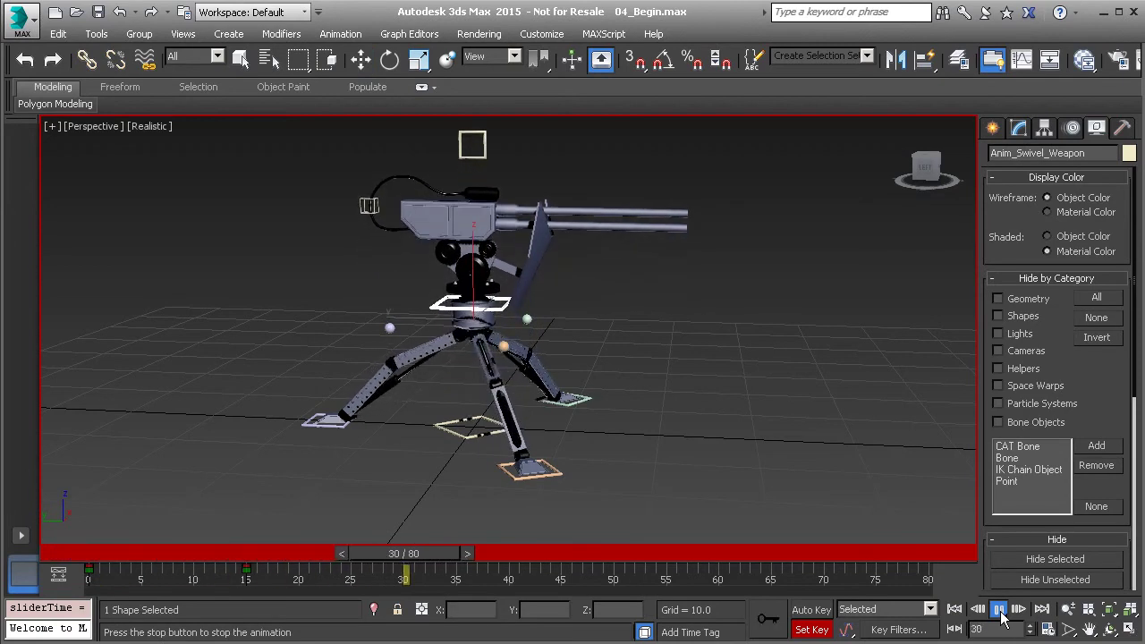
pyautogui.click(1001, 611)
# Go to frame 22, lower the weapon control to a Z of about 5.10, and set a key.
pyautogui.moveTo(191, 556); pyautogui.dragTo(331, 571)
pyautogui.press('w')
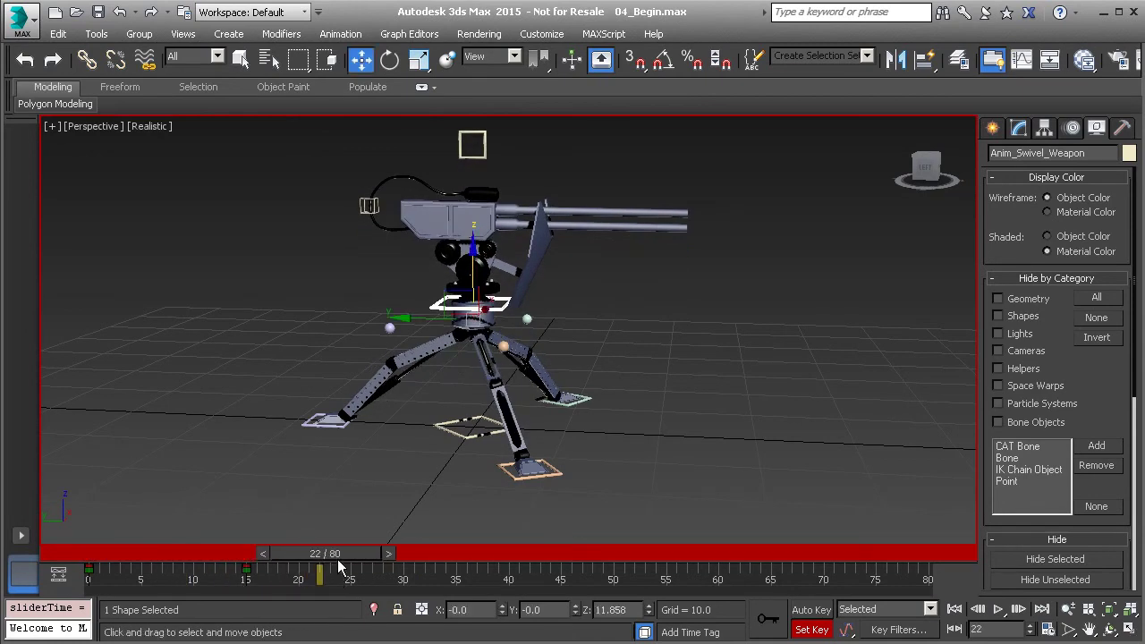
pyautogui.moveTo(343, 548); pyautogui.dragTo(344, 572)
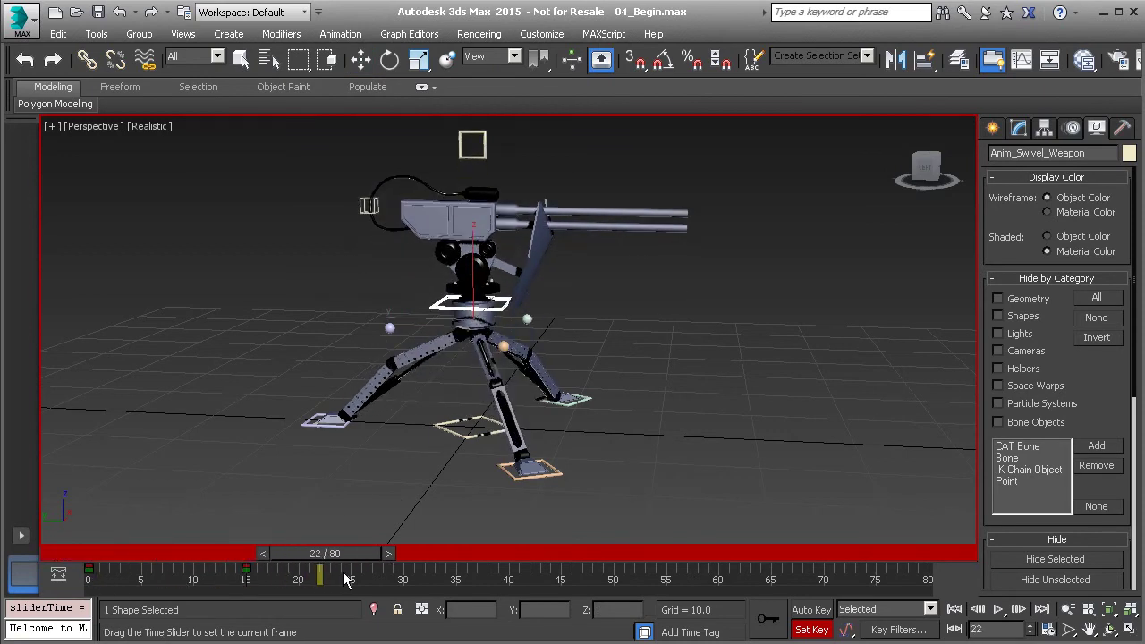
pyautogui.press('w')
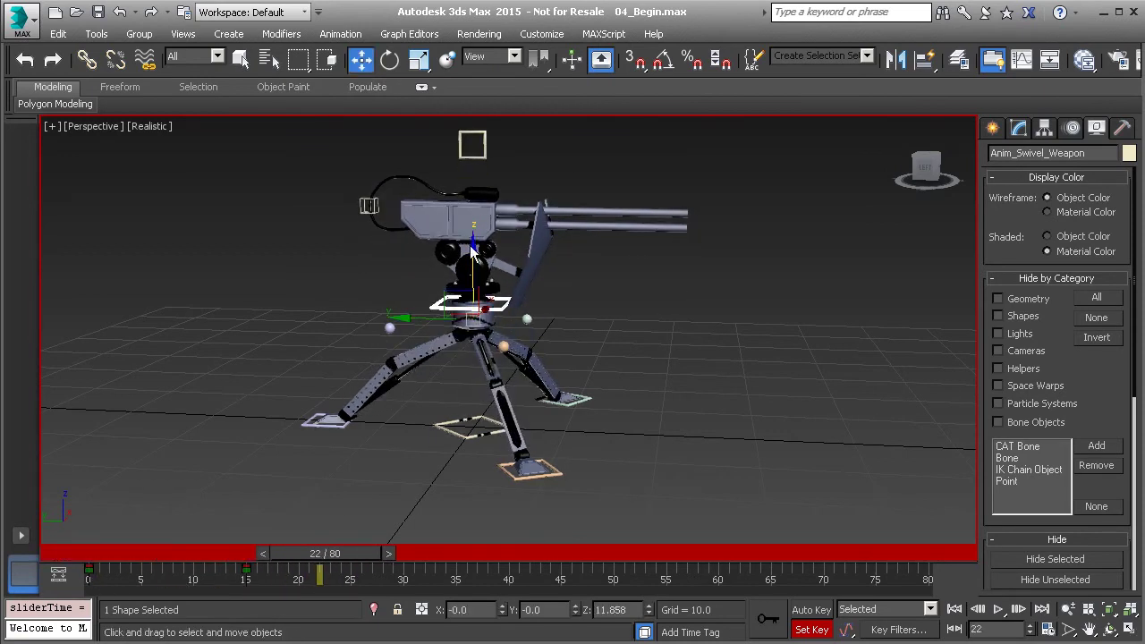
pyautogui.moveTo(473, 254); pyautogui.dragTo(477, 308)
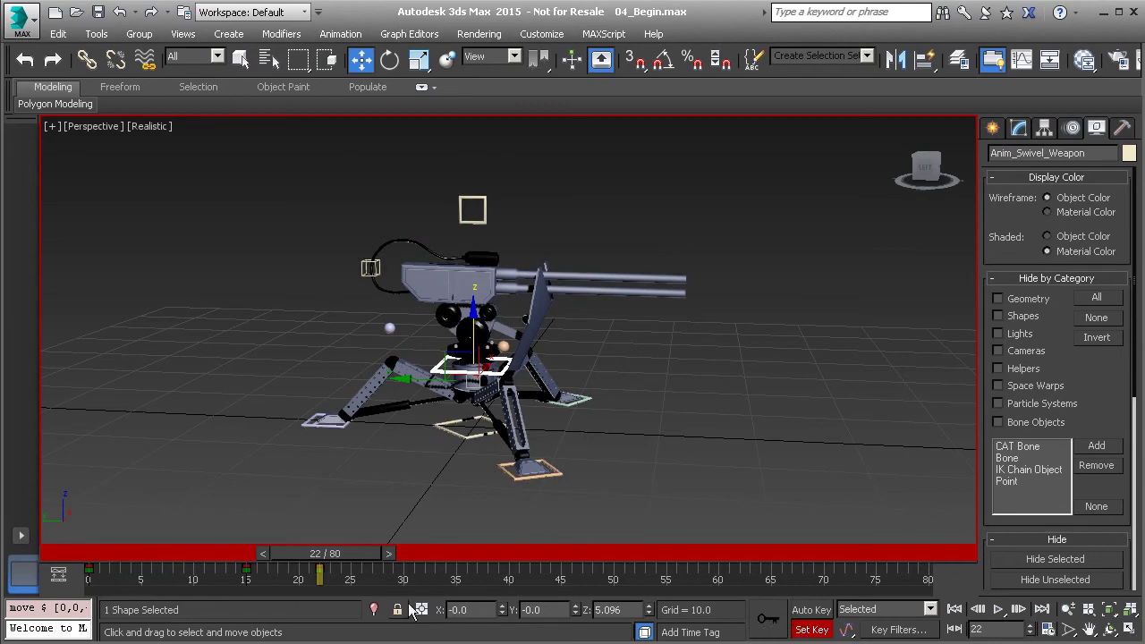
# Play the turret's up-and-down motion from frame 0 and stop it.
pyautogui.moveTo(371, 556); pyautogui.dragTo(139, 559)
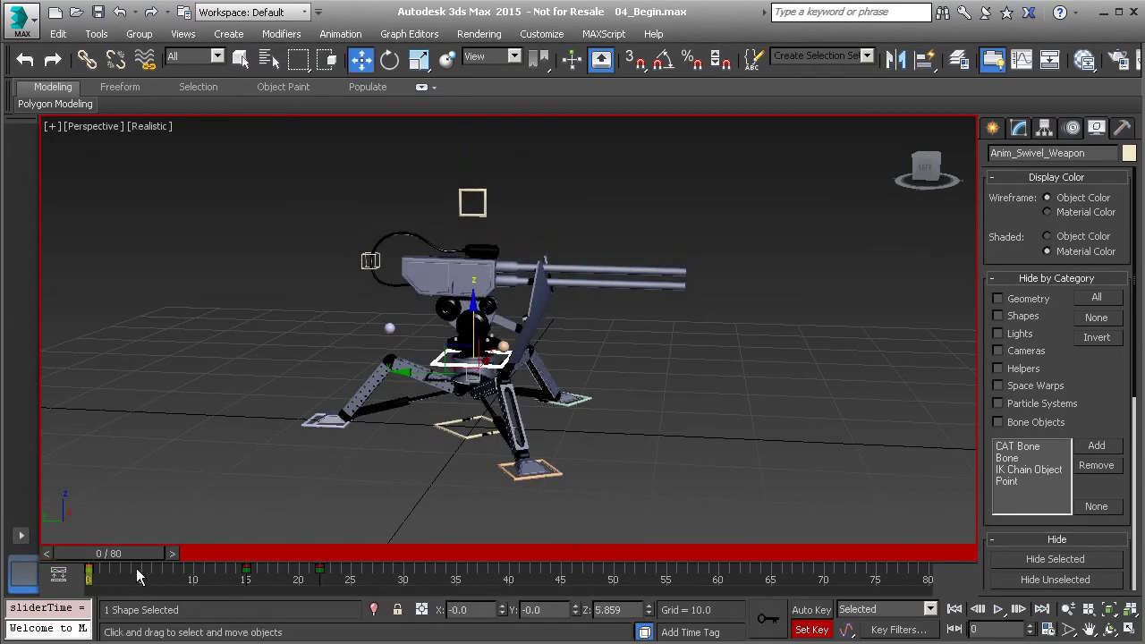
pyautogui.click(1000, 609)
pyautogui.click(999, 609)
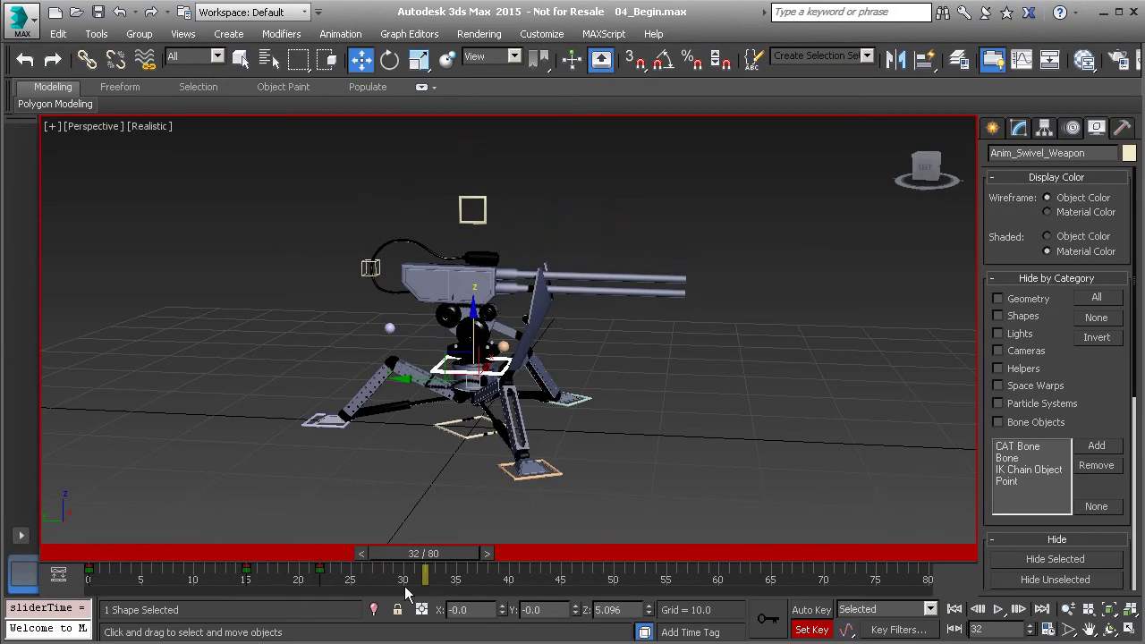
# Move the weapon control's key from frame 22 to frame 25 and return to frame 0.
pyautogui.moveTo(438, 557); pyautogui.dragTo(352, 582)
pyautogui.press('w')
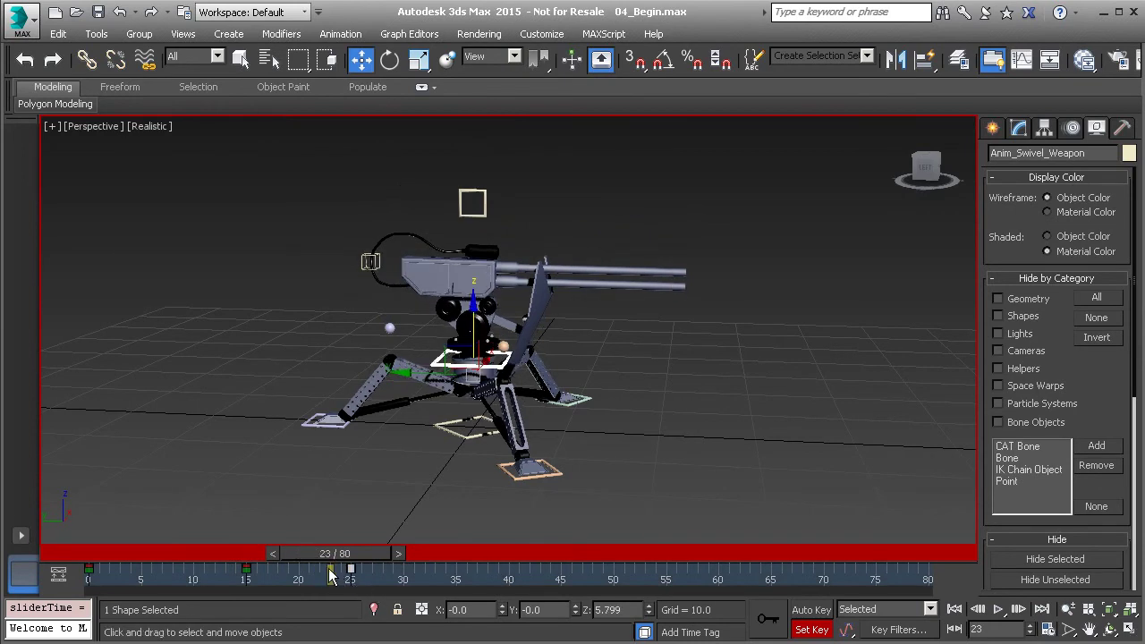
pyautogui.moveTo(291, 574); pyautogui.dragTo(315, 571)
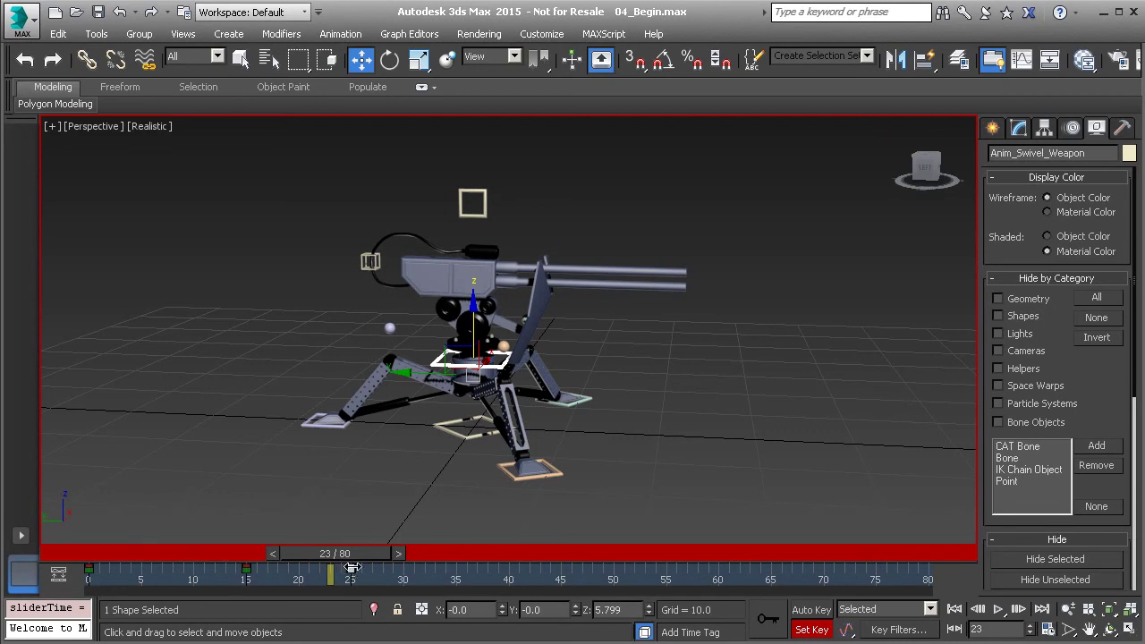
pyautogui.moveTo(349, 554); pyautogui.dragTo(117, 553)
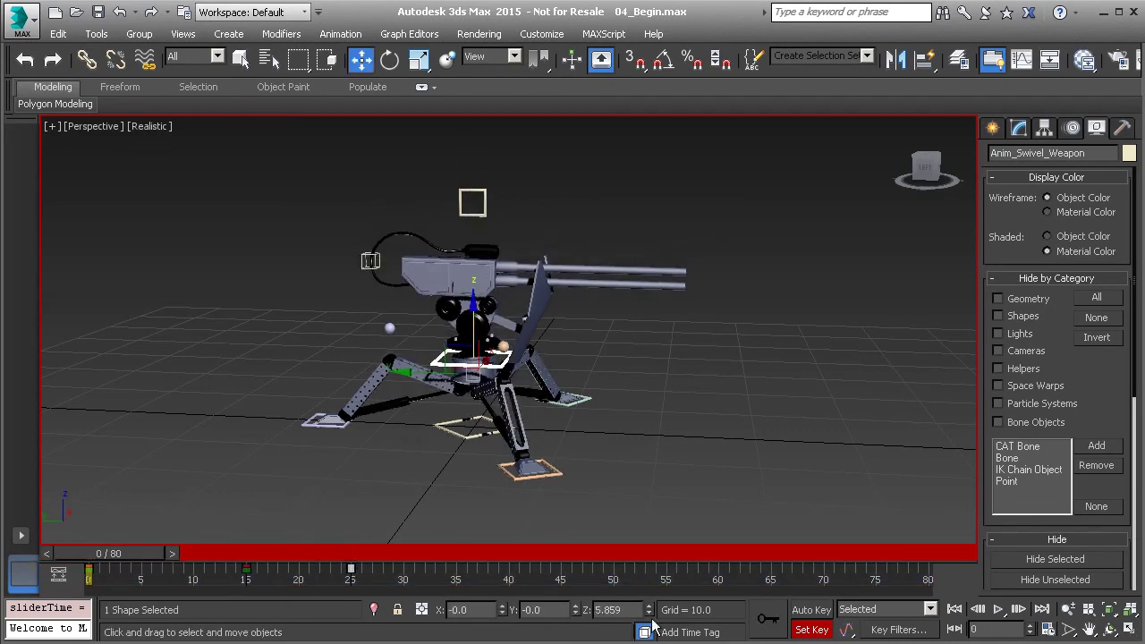
# Play the turret's retimed up-and-down motion, stop it, and scrub through the frames after frame 15.
pyautogui.click(1000, 610)
pyautogui.click(1000, 612)
pyautogui.click(243, 553)
pyautogui.moveTo(242, 553); pyautogui.dragTo(418, 587)
pyautogui.press('w')
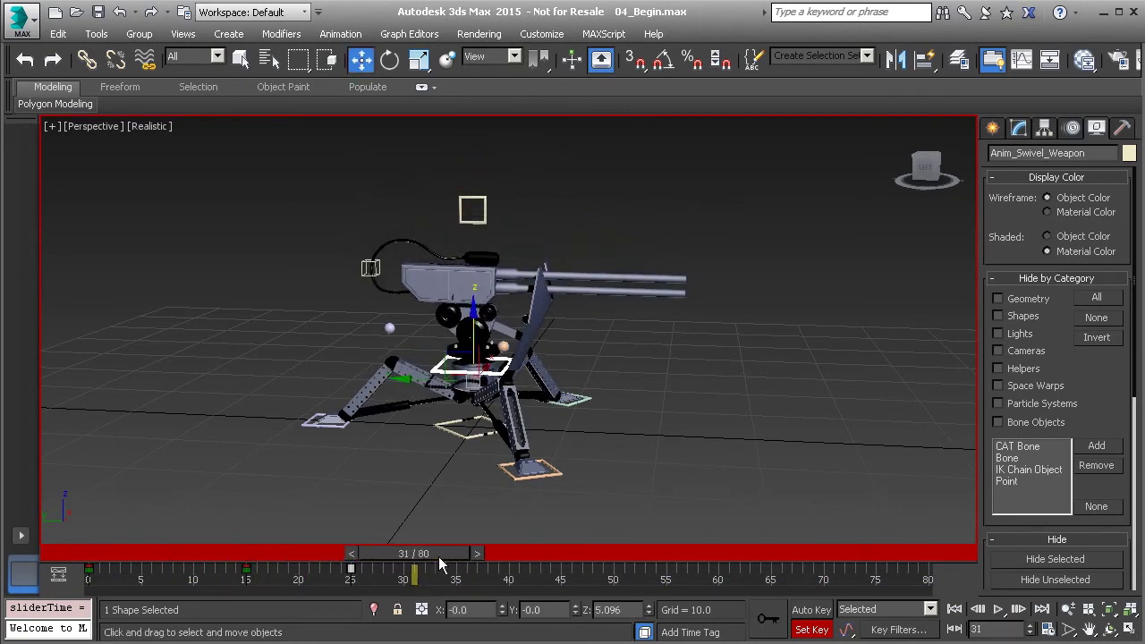
# Go to frame 31, raise the swivel weapon control to a Z of about 7.71, and set a key.
pyautogui.moveTo(265, 554); pyautogui.dragTo(425, 582)
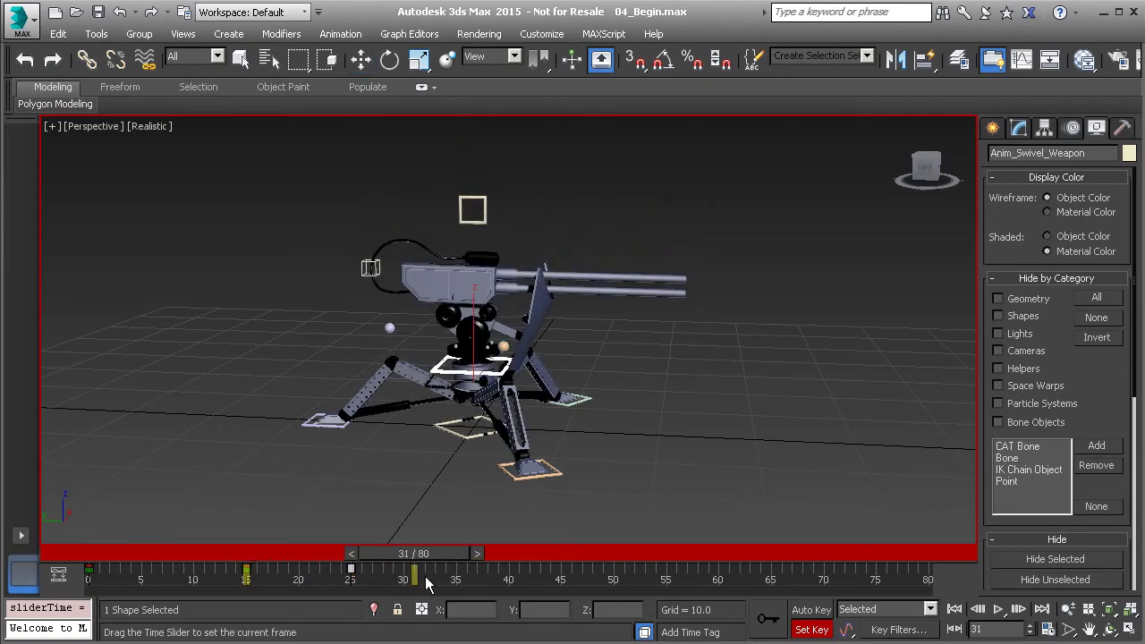
pyautogui.press('w')
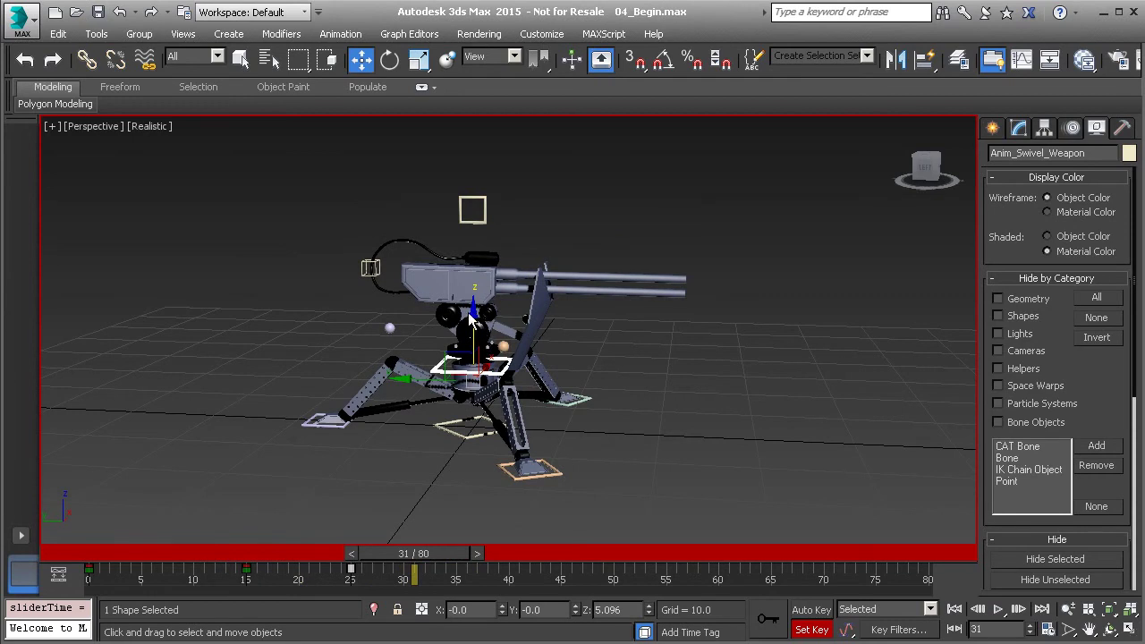
pyautogui.moveTo(473, 311); pyautogui.dragTo(475, 287)
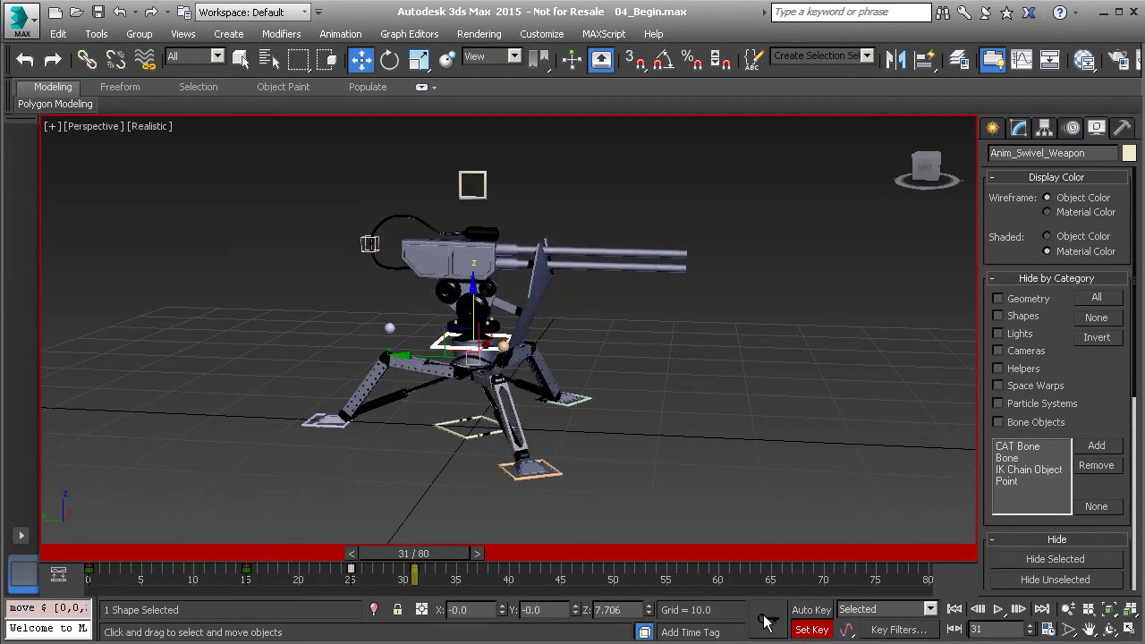
# Go to frame 36, lower the swivel weapon control to a Z of about 5.43, and set a key.
pyautogui.moveTo(430, 555); pyautogui.dragTo(501, 573)
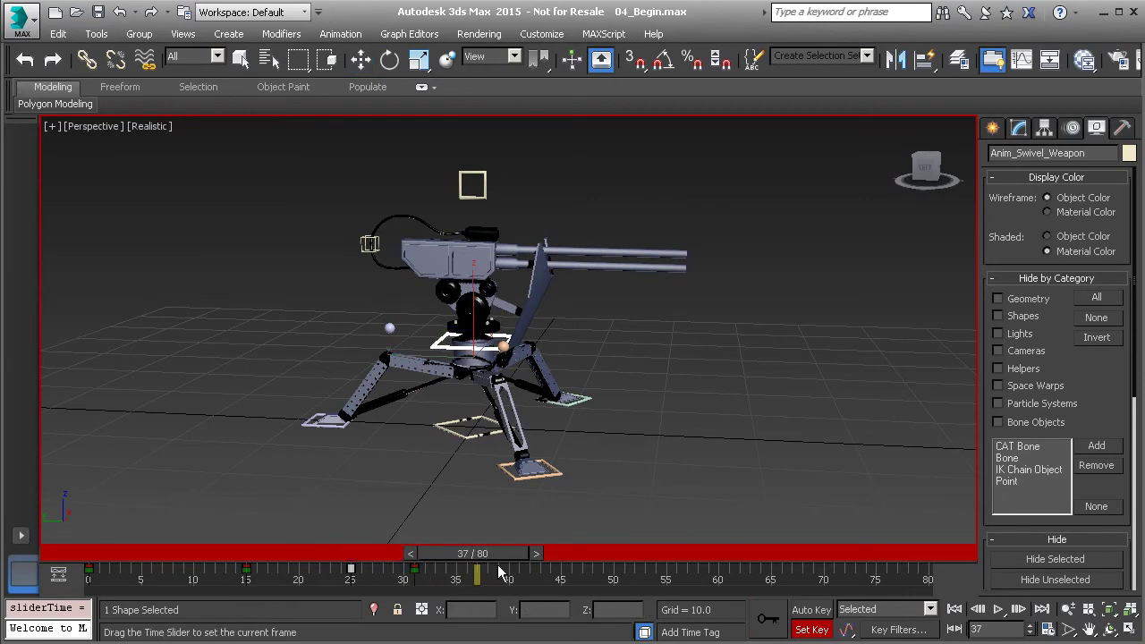
pyautogui.moveTo(499, 571); pyautogui.dragTo(490, 573)
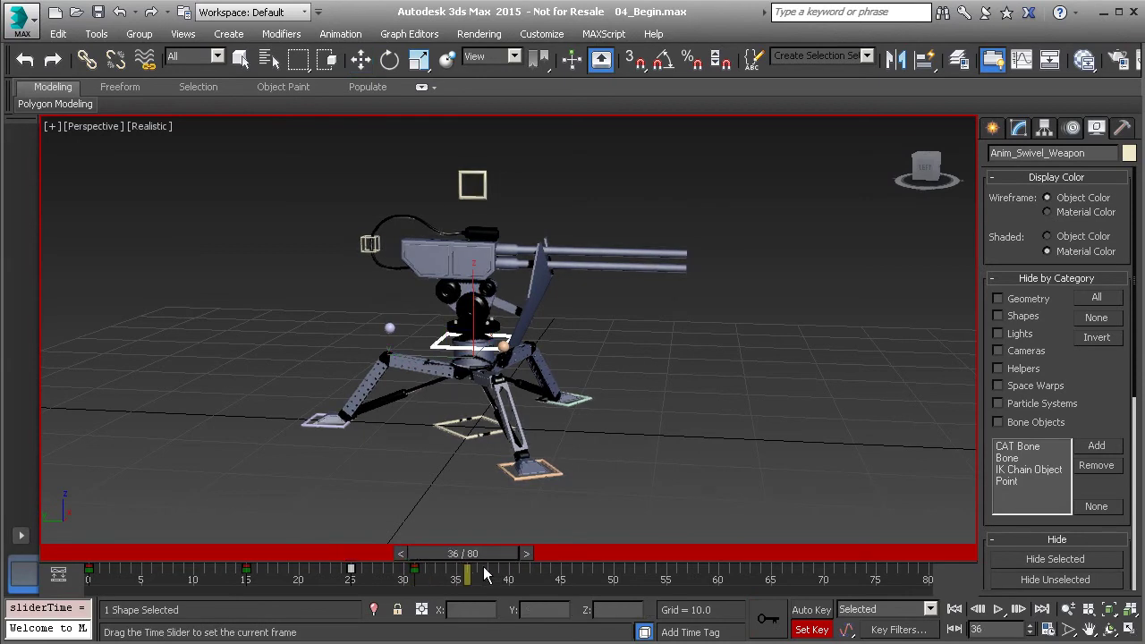
pyautogui.press('w')
pyautogui.moveTo(471, 287); pyautogui.dragTo(471, 302)
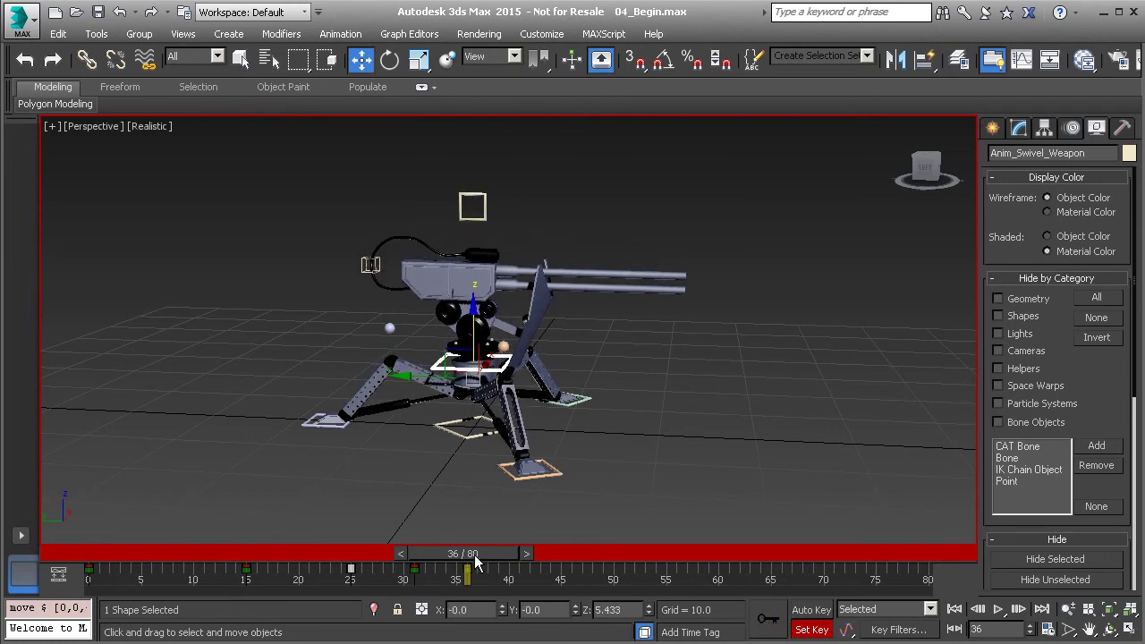
# Key the swivel weapon control at a Z of about 6.25 on frame 40 and about 6.16 on frame 43.
pyautogui.moveTo(486, 558); pyautogui.dragTo(528, 560)
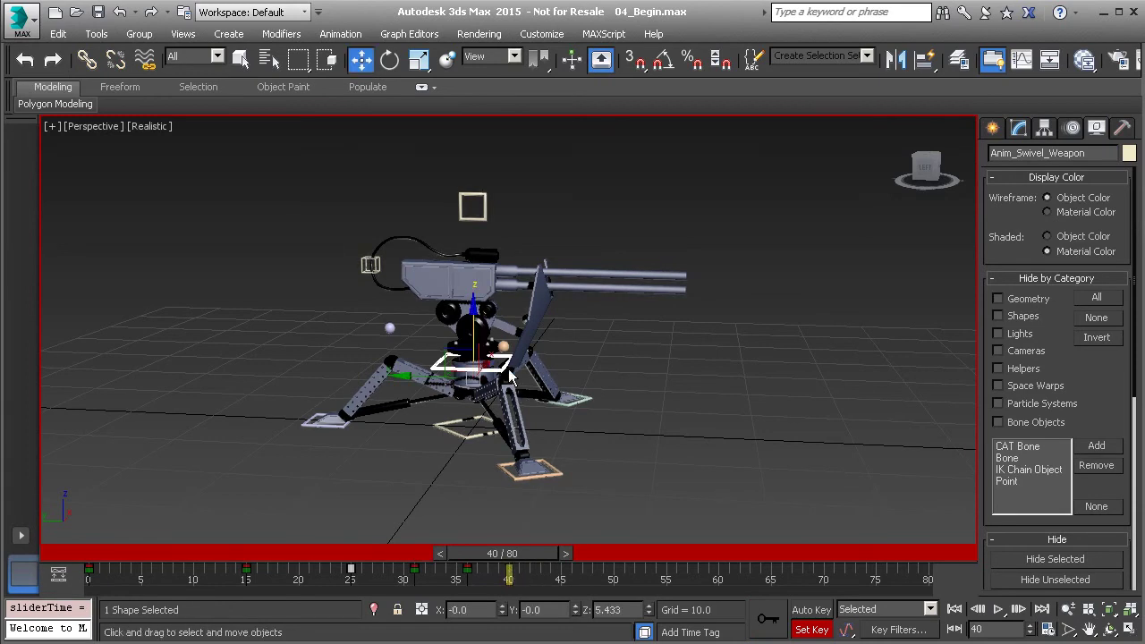
pyautogui.moveTo(476, 310); pyautogui.dragTo(476, 304)
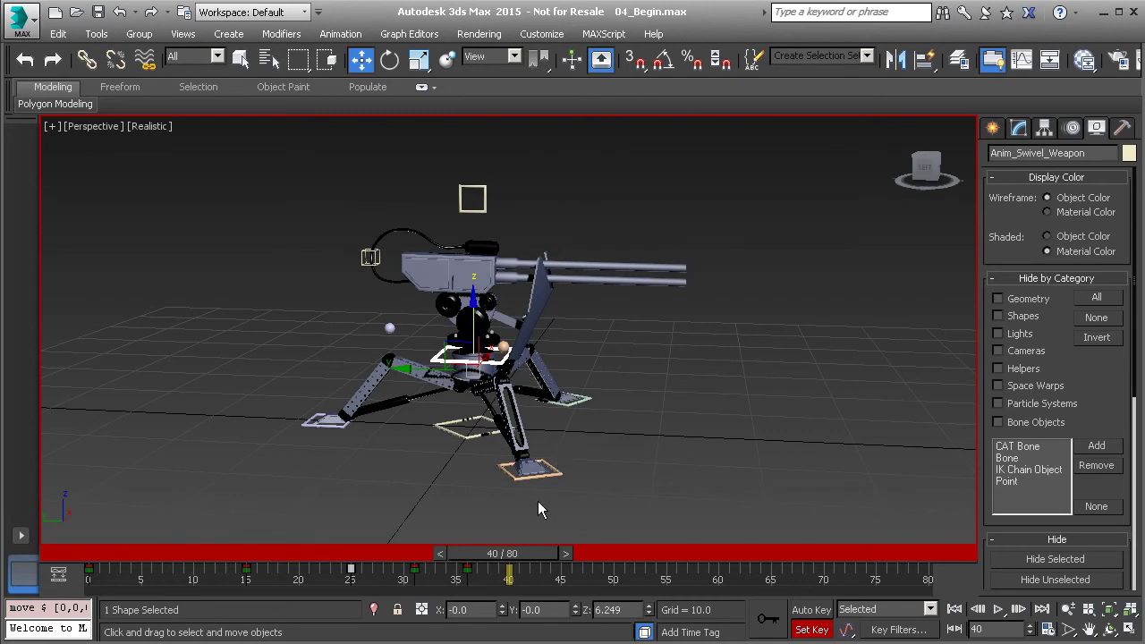
pyautogui.moveTo(536, 559); pyautogui.dragTo(578, 562)
pyautogui.press('w')
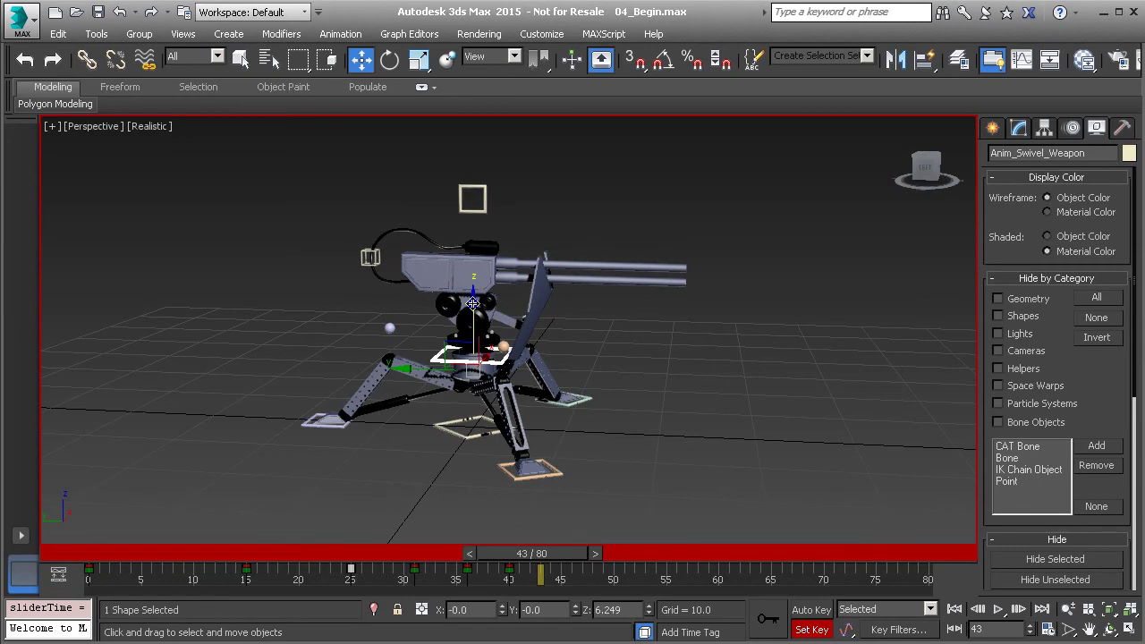
pyautogui.moveTo(472, 304); pyautogui.dragTo(473, 305)
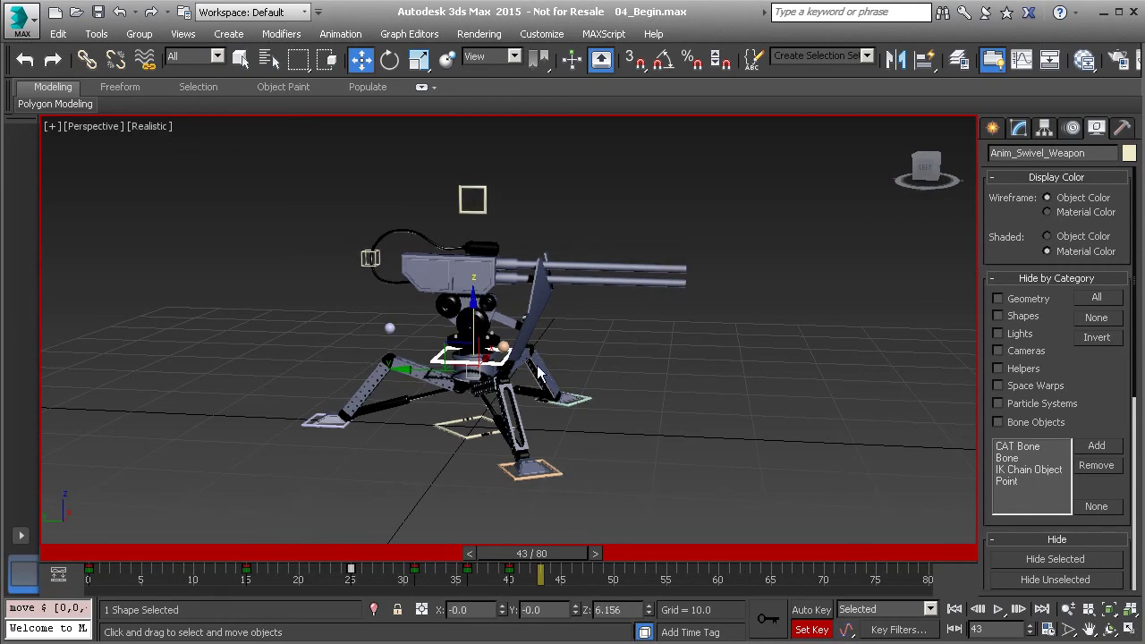
# Return to frame 0, play the turret's settling bounce, and stop the playback.
pyautogui.moveTo(573, 554); pyautogui.dragTo(143, 554)
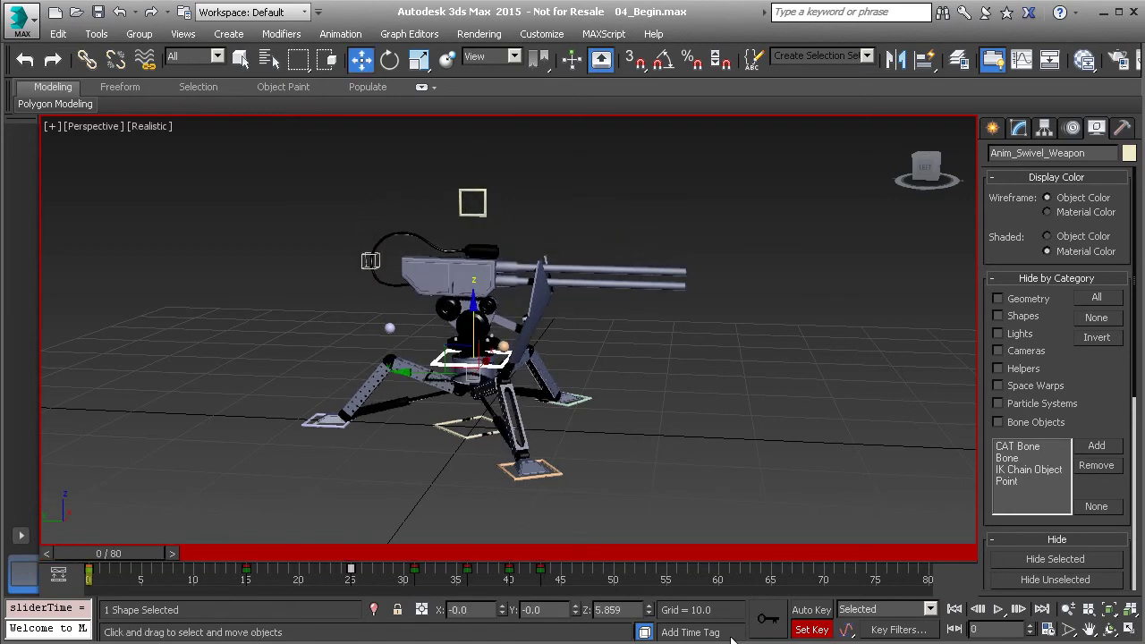
pyautogui.click(998, 609)
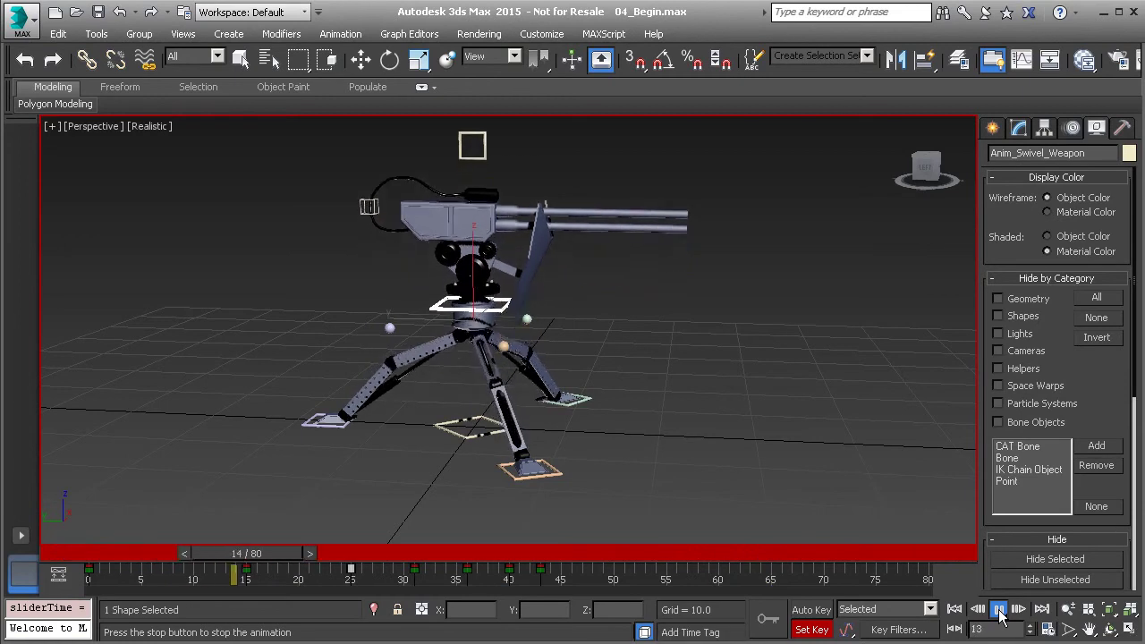
pyautogui.click(1000, 612)
pyautogui.press('w')
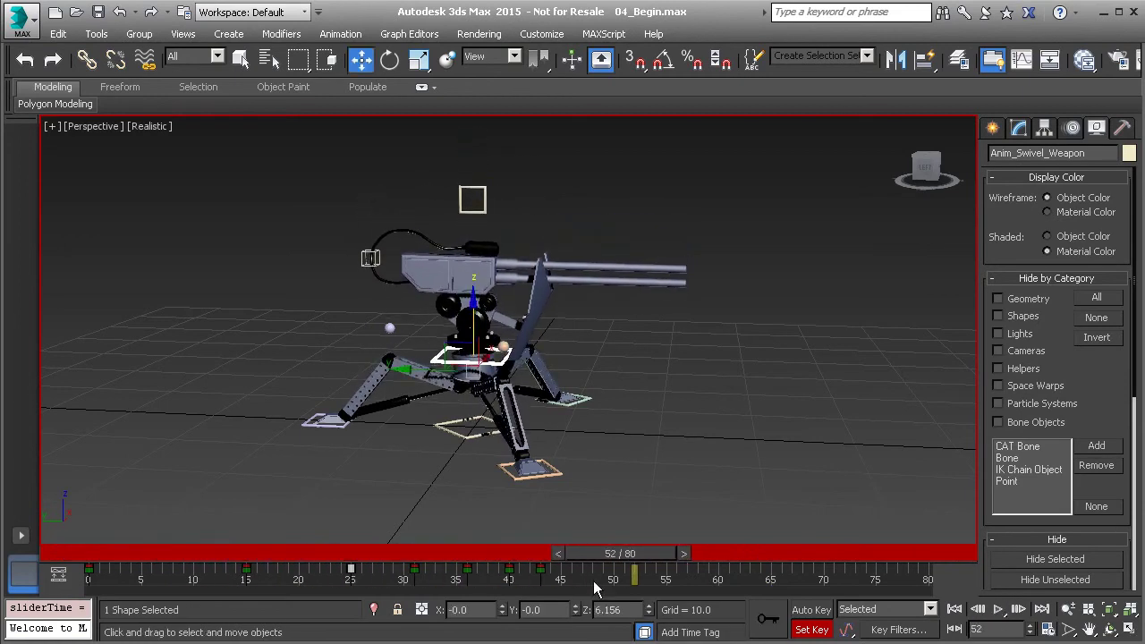
# Try deleting the swivel weapon control's keys from frame 25 to frame 43, and undo the deletion.
pyautogui.moveTo(577, 580); pyautogui.dragTo(324, 574)
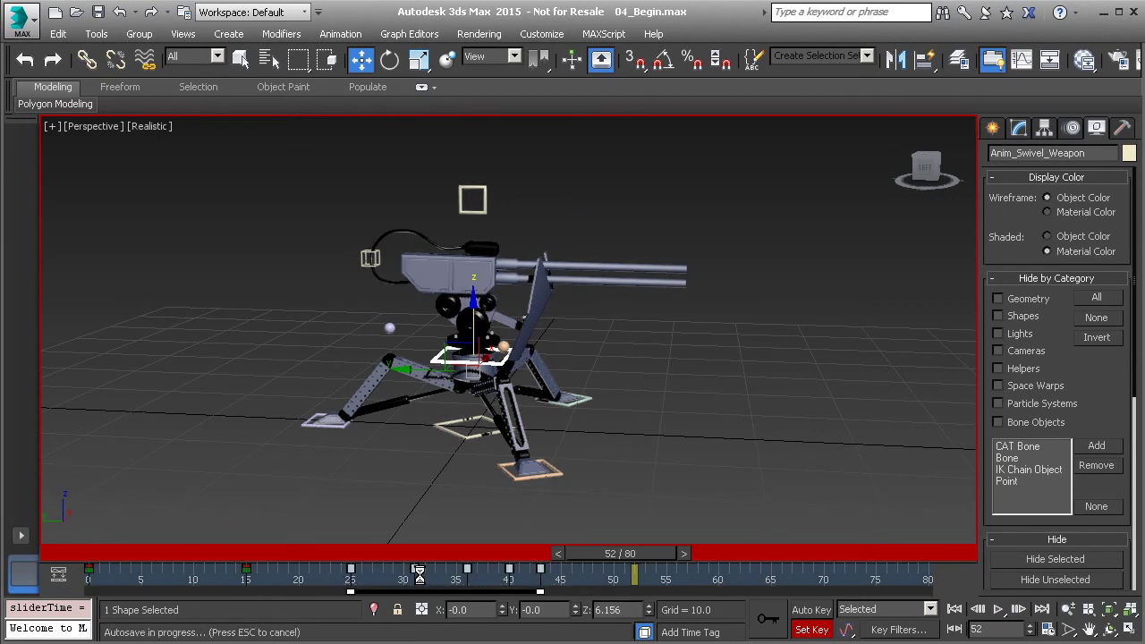
pyautogui.press('Delete')
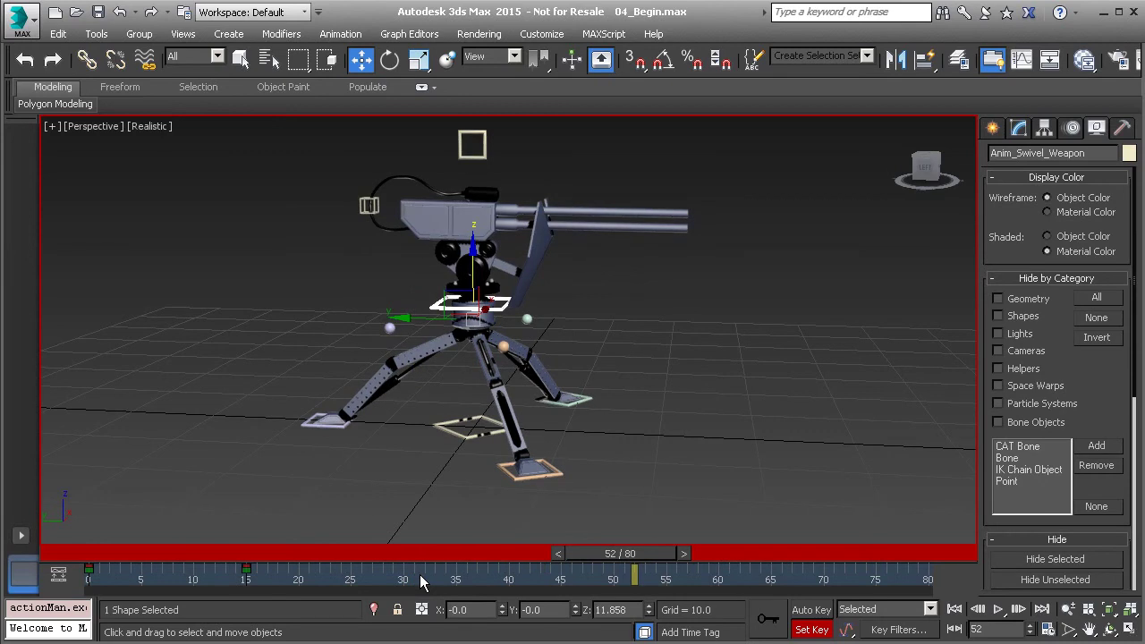
pyautogui.hotkey('ctrl', 'z')
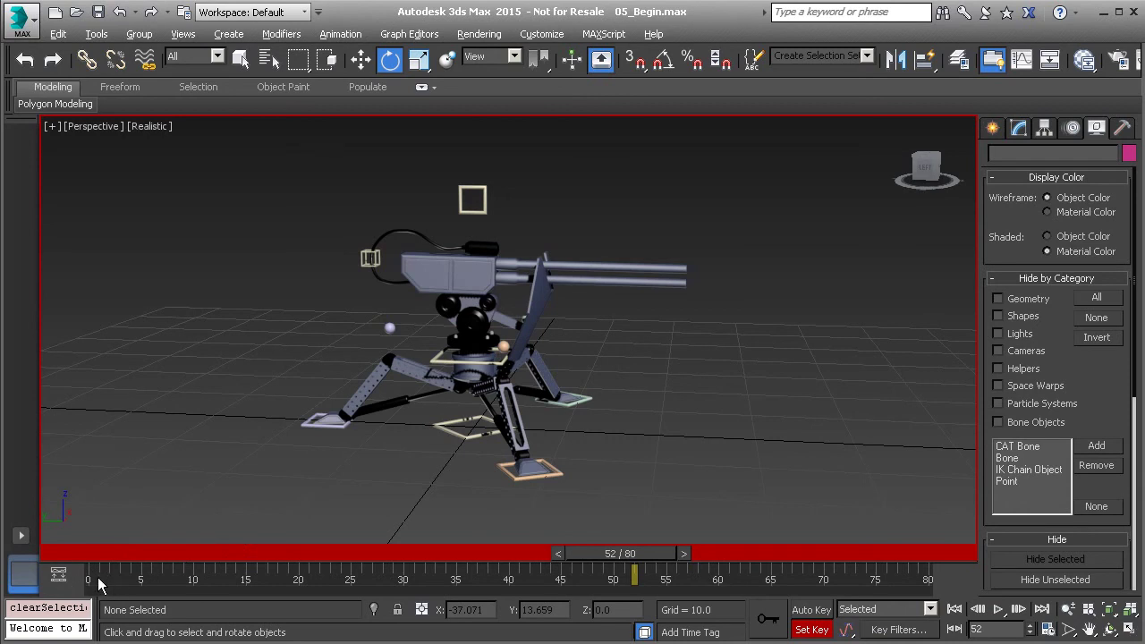
# With Auto Key on, rotate the weapon's pitch control to an X of about -28 at frame 52 and scrub the result.
pyautogui.click(484, 211)
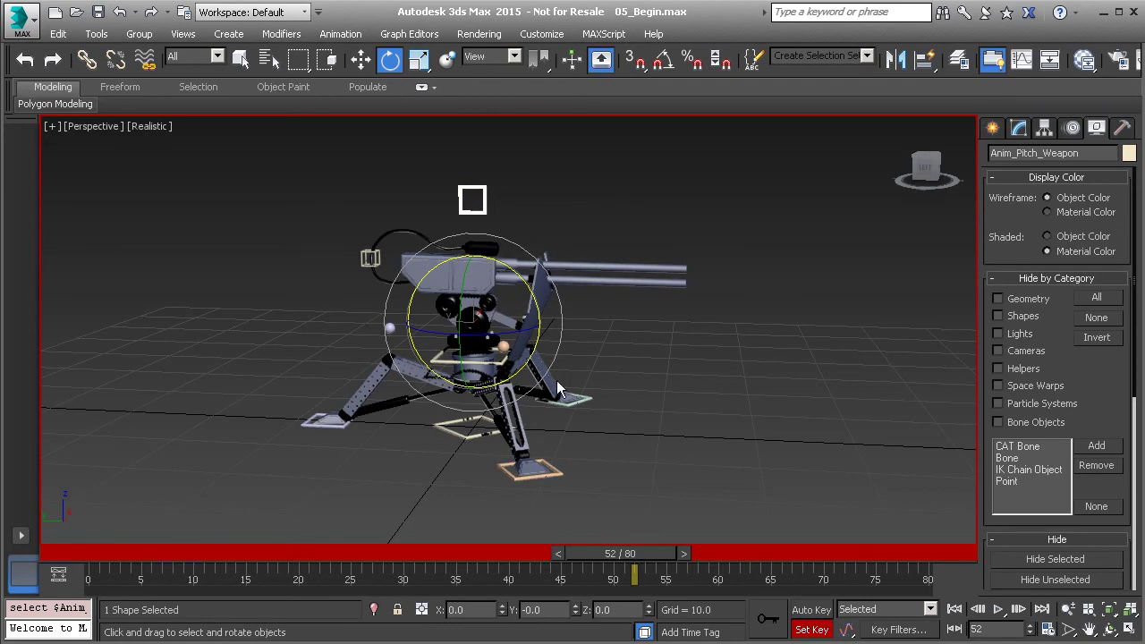
pyautogui.click(811, 609)
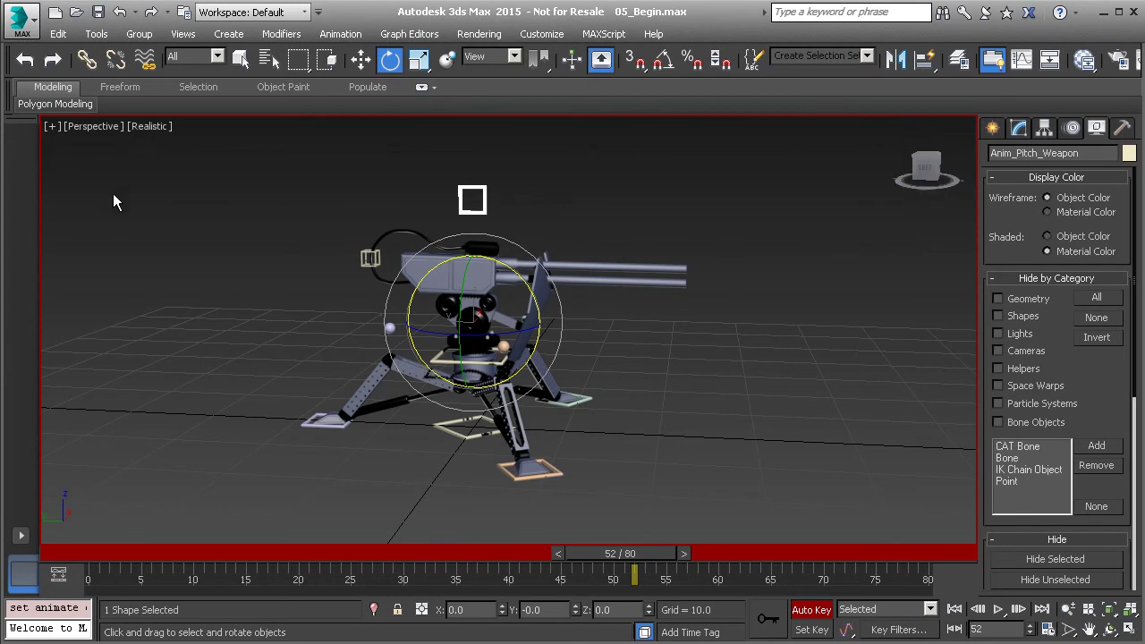
pyautogui.moveTo(534, 293); pyautogui.dragTo(496, 251)
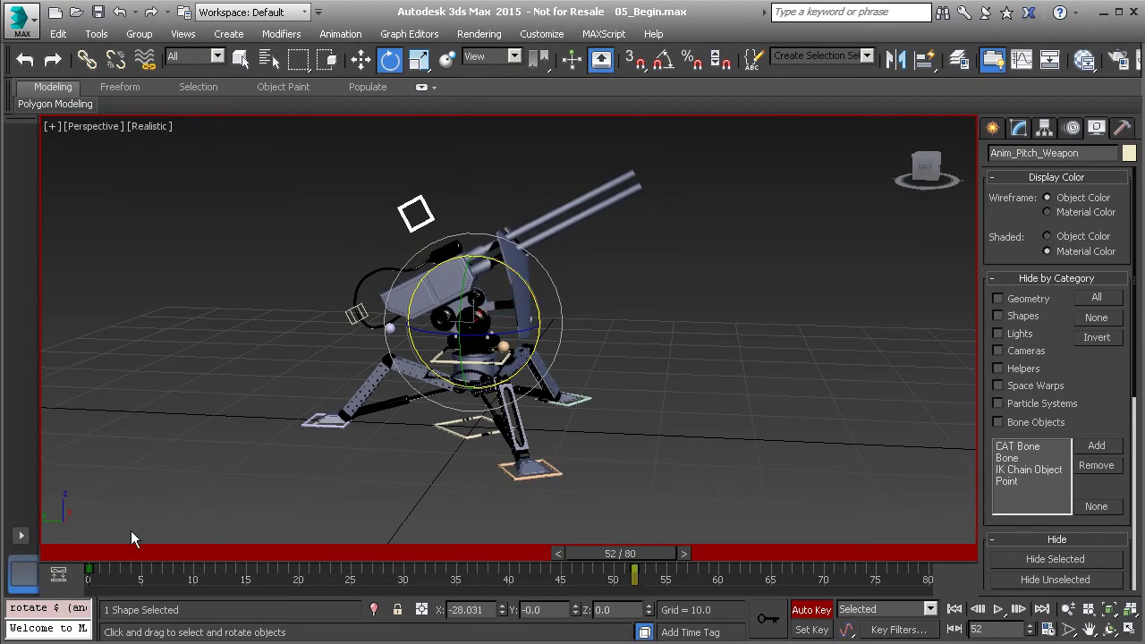
pyautogui.moveTo(626, 555); pyautogui.dragTo(634, 607)
pyautogui.press('e')
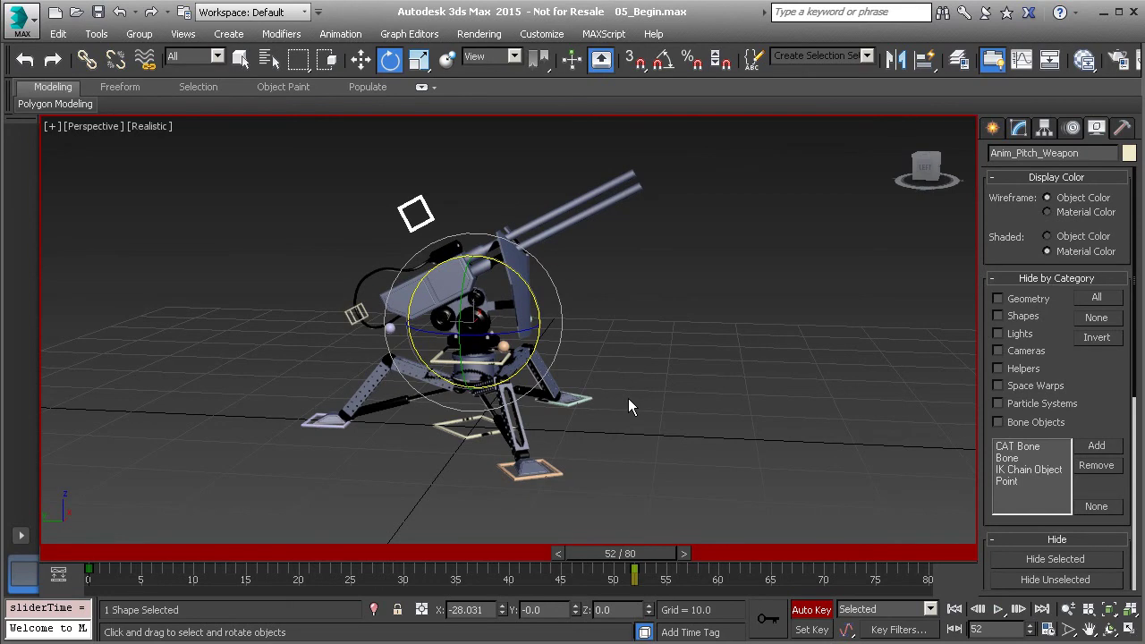
# Switch from Auto Key to Set Key, rotate the pitch control to an X of about 10.3, and scrub to test the unkeyed pose.
pyautogui.click(807, 610)
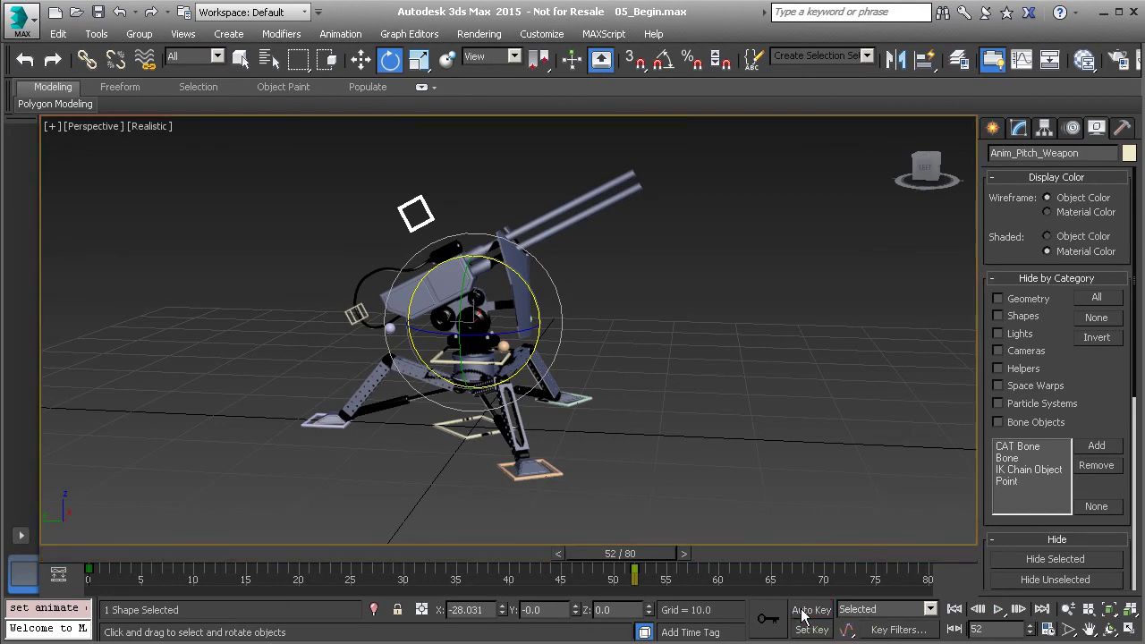
pyautogui.click(812, 630)
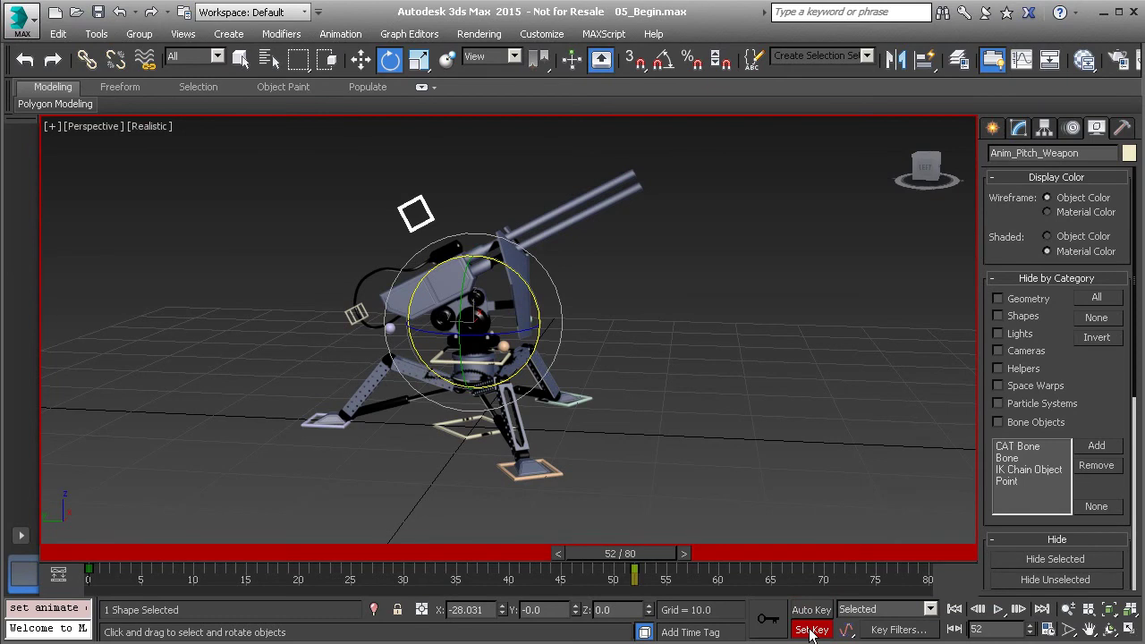
pyautogui.moveTo(529, 288); pyautogui.dragTo(563, 348)
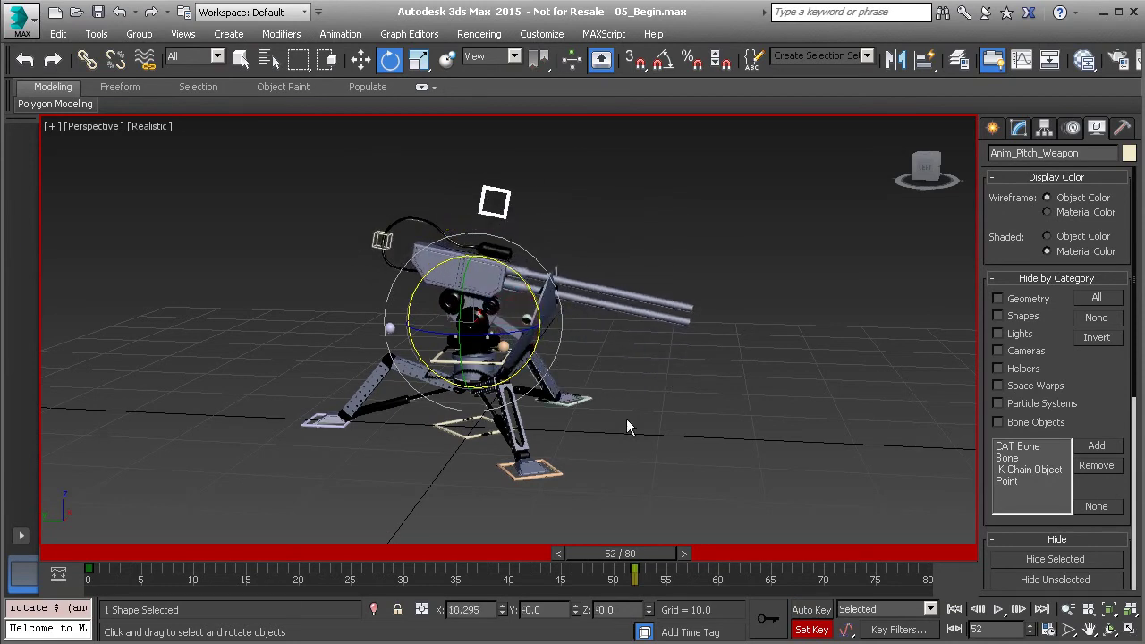
pyautogui.click(770, 619)
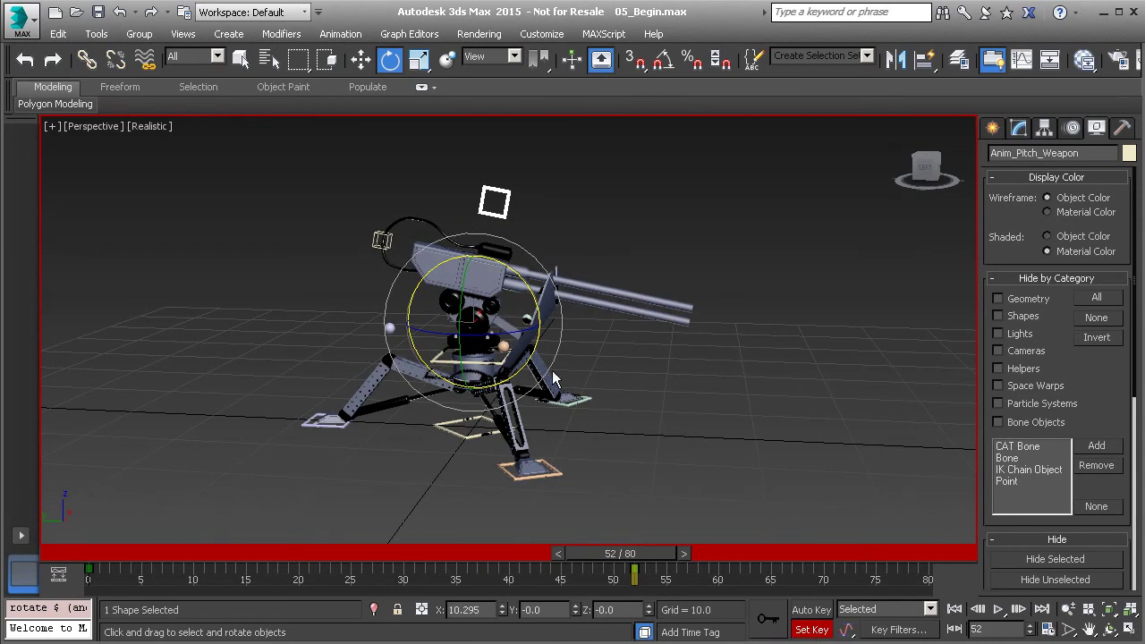
pyautogui.moveTo(658, 557)
pyautogui.mouseDown()
pyautogui.moveTo(640, 557)
pyautogui.moveTo(669, 556)
pyautogui.moveTo(660, 573)
pyautogui.mouseUp()
pyautogui.press('e')
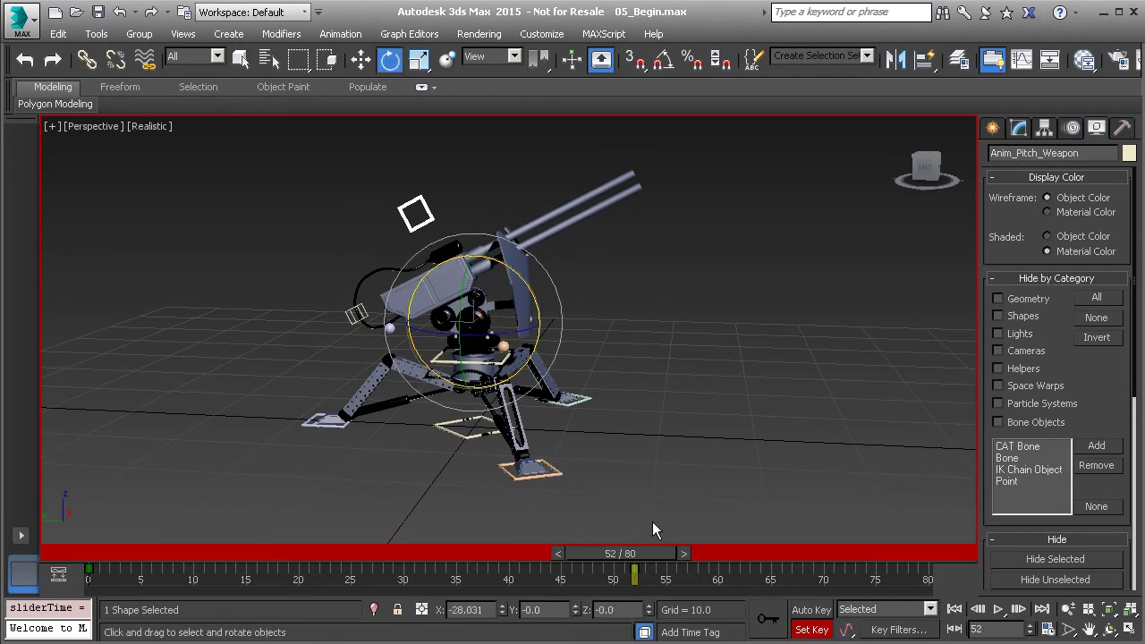
# Turn off Set Key, rotate the pitch control to an X of about 35 at frame 52, and try scrubbing the time.
pyautogui.click(812, 630)
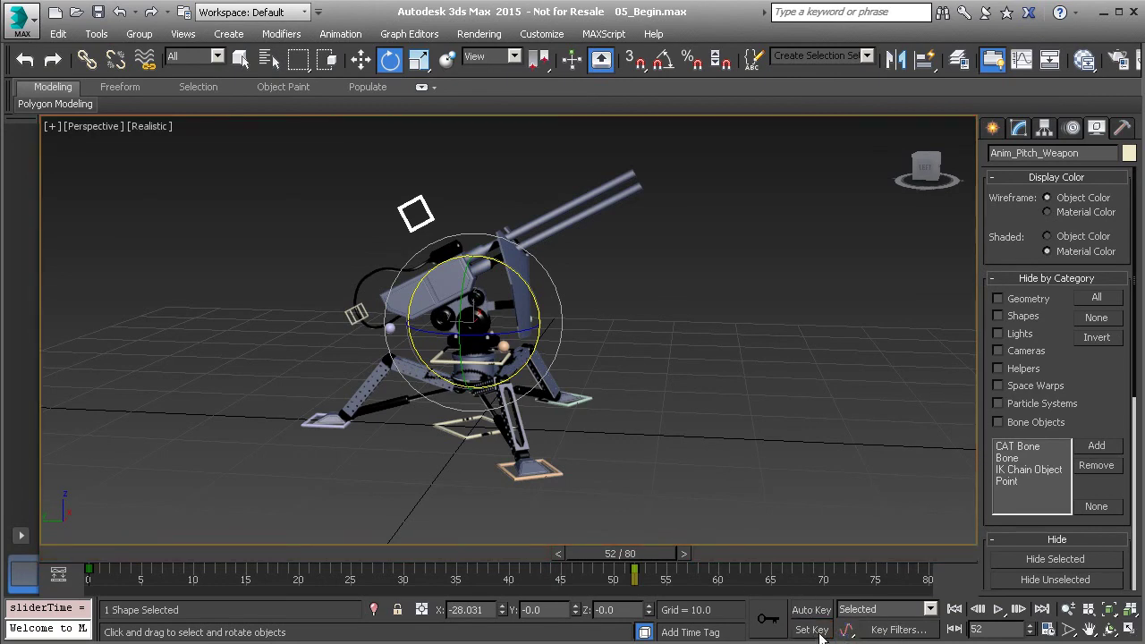
pyautogui.moveTo(534, 295); pyautogui.dragTo(548, 356)
pyautogui.moveTo(656, 564)
pyautogui.mouseDown()
pyautogui.moveTo(525, 548)
pyautogui.moveTo(163, 548)
pyautogui.moveTo(290, 537)
pyautogui.moveTo(529, 559)
pyautogui.moveTo(659, 556)
pyautogui.mouseUp()
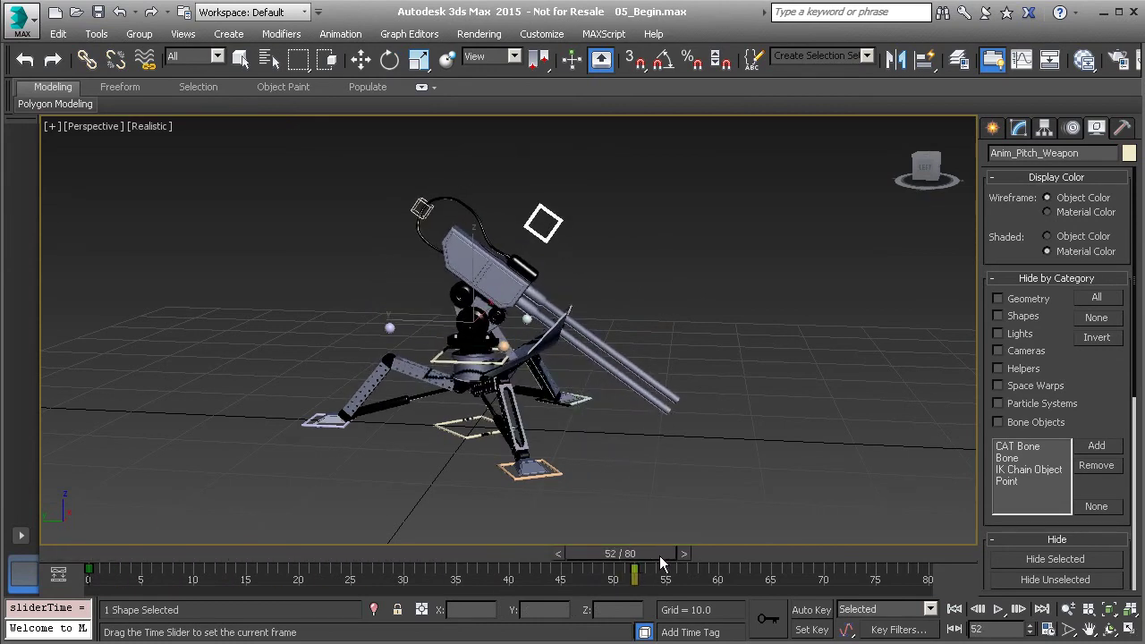
pyautogui.press('e')
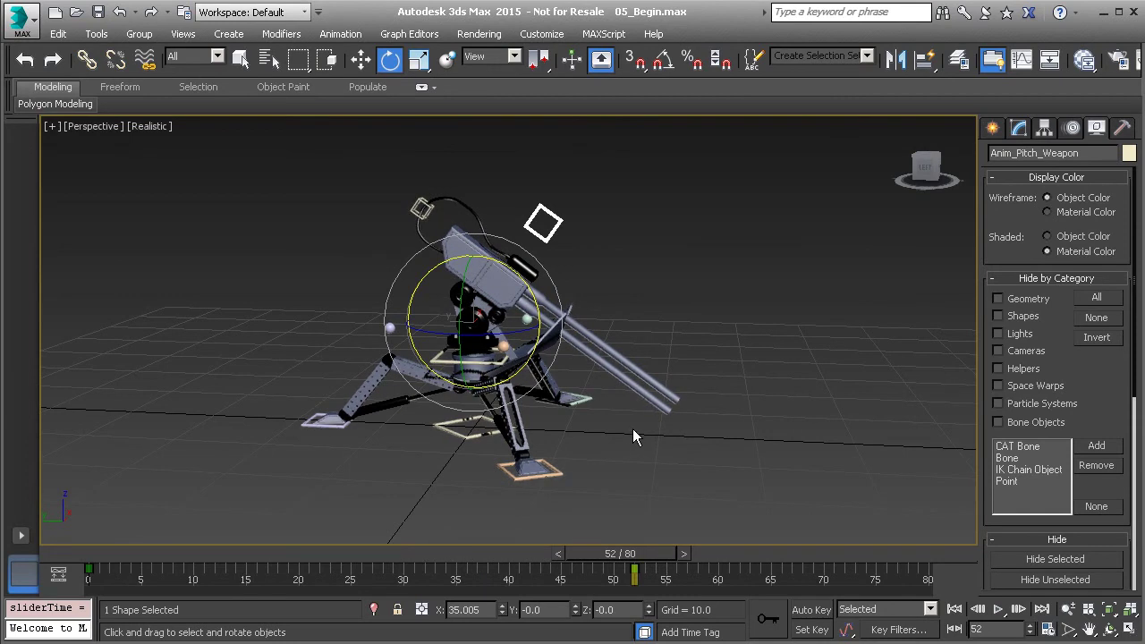
# Undo the pitch control's downward rotation and its auto-keyed upward rotation.
pyautogui.hotkey('ctrl', 'z')
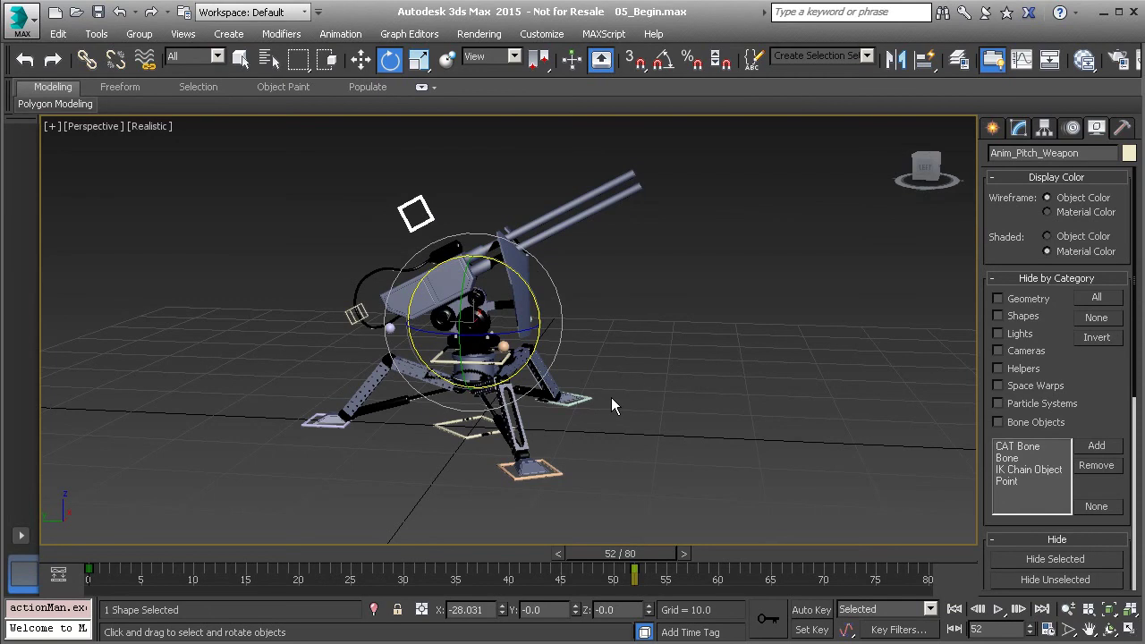
pyautogui.press(',')
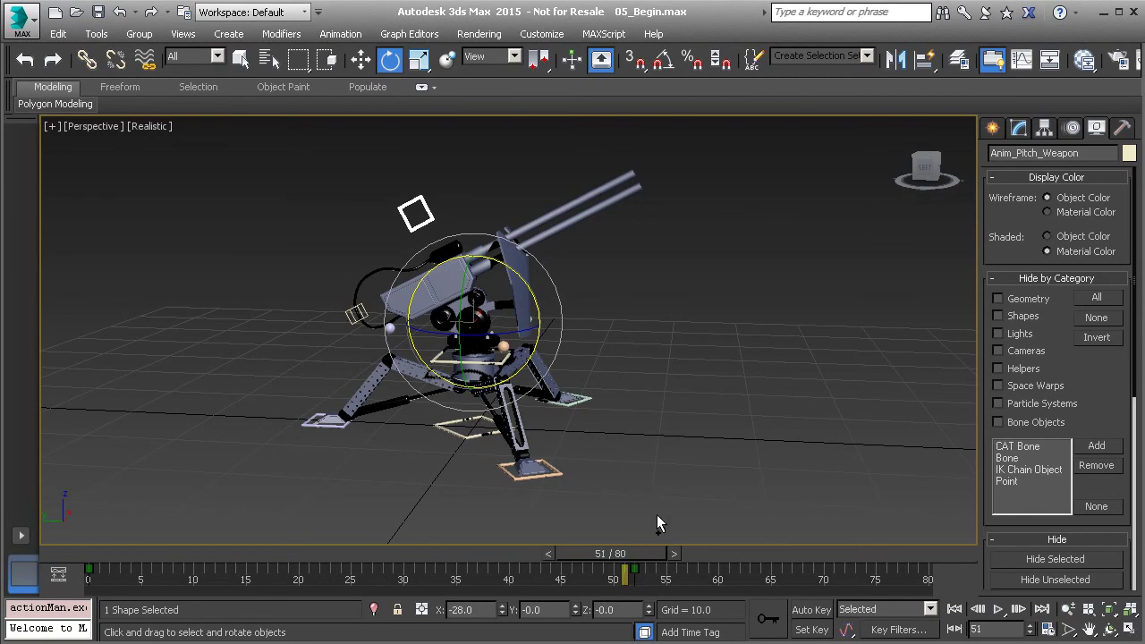
pyautogui.hotkey('ctrl', 'z')
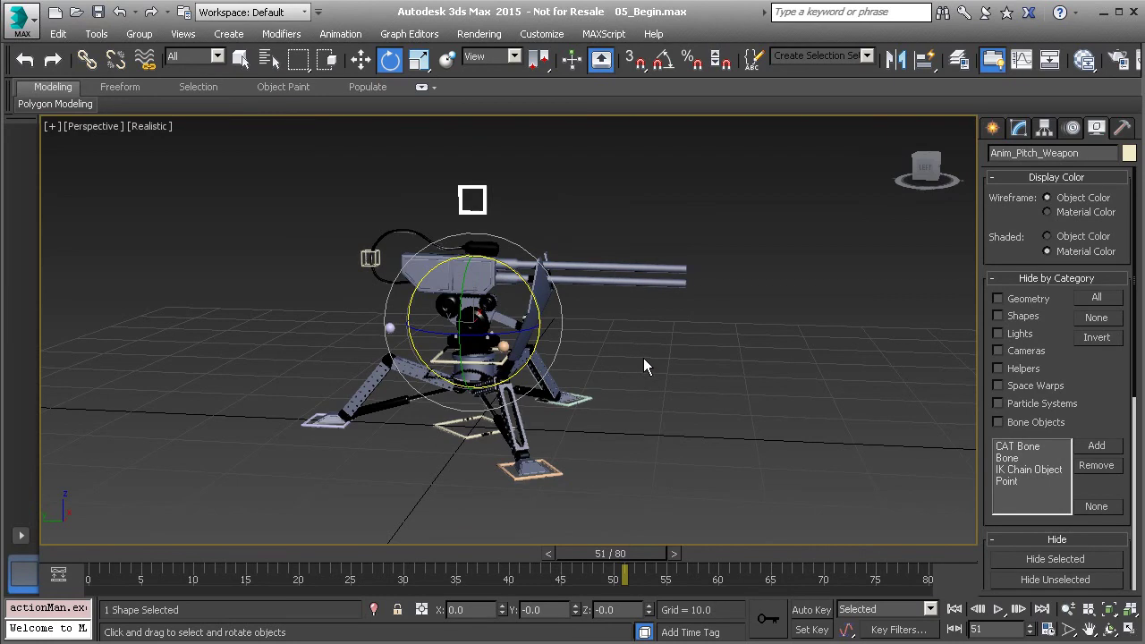
# Turn on Auto Key, select the swivel weapon control, and go to frame 0.
pyautogui.click(811, 610)
pyautogui.moveTo(590, 561); pyautogui.dragTo(100, 561)
pyautogui.click(349, 301)
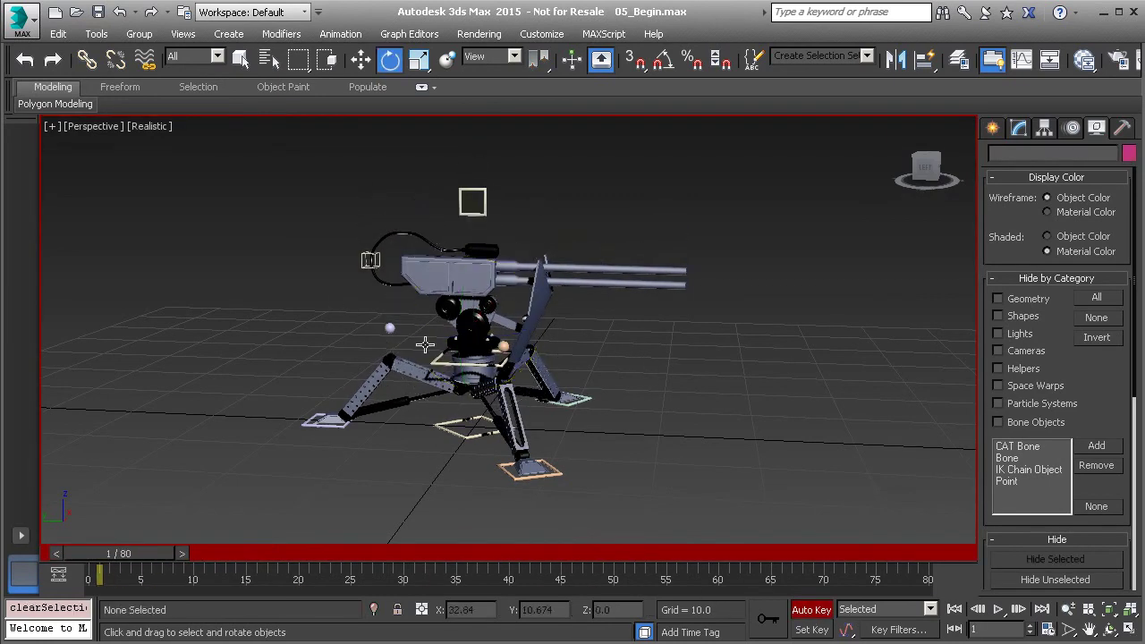
pyautogui.click(443, 359)
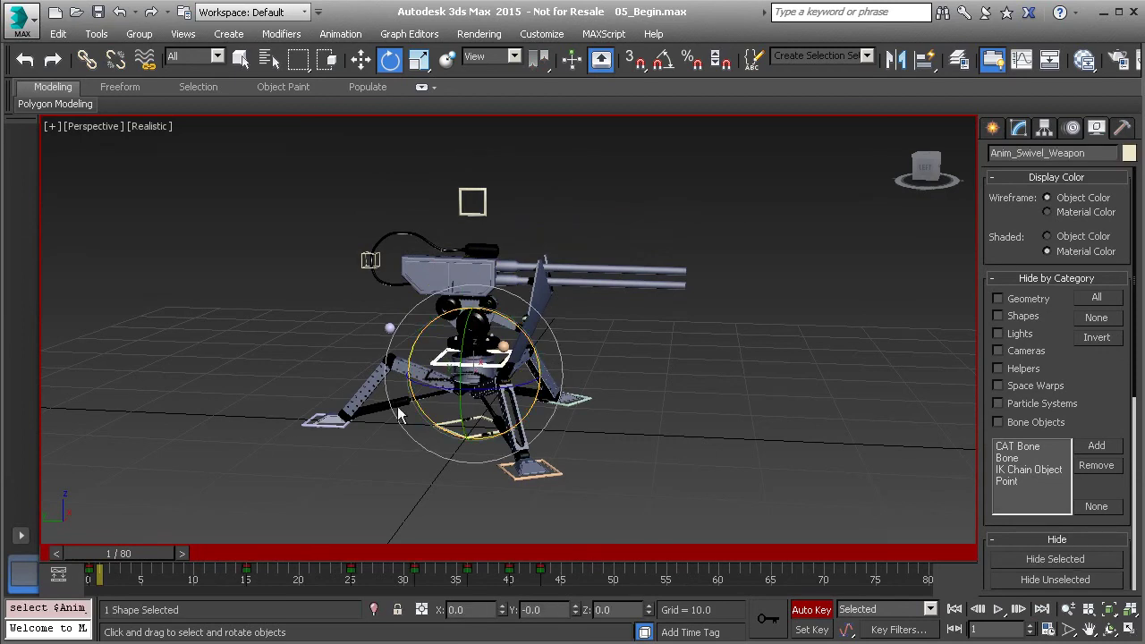
pyautogui.moveTo(147, 555); pyautogui.dragTo(119, 555)
pyautogui.press('e')
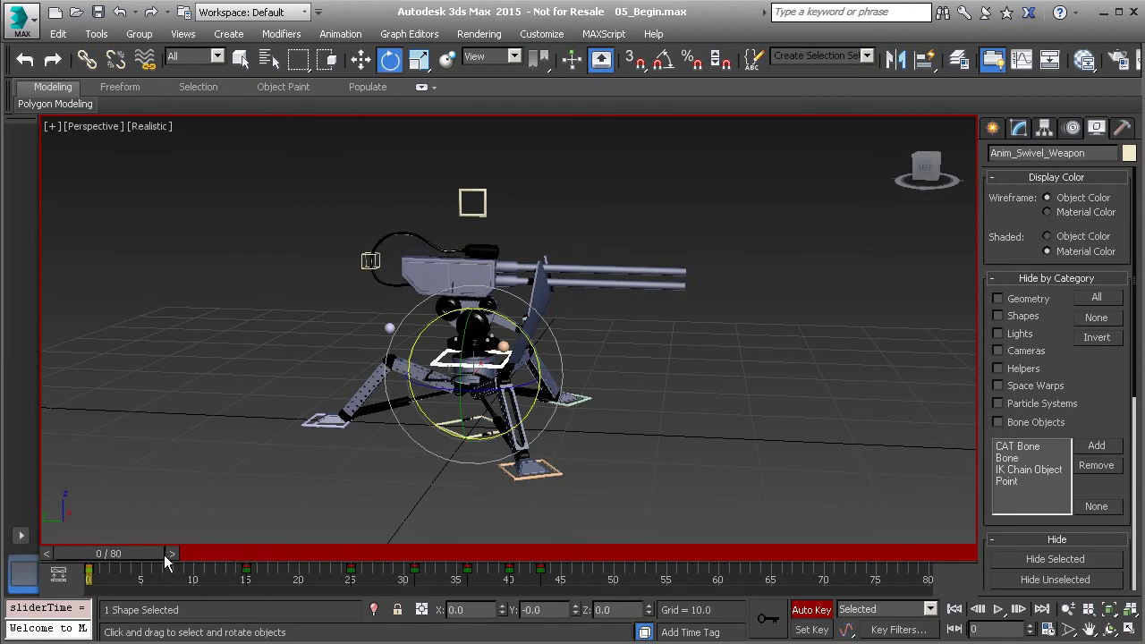
# Rotate the swivel weapon control to a Z of about -38.9 at frame 0, then check the key filters at frame 15.
pyautogui.moveTo(523, 389)
pyautogui.mouseDown()
pyautogui.moveTo(459, 394)
pyautogui.moveTo(520, 385)
pyautogui.mouseUp()
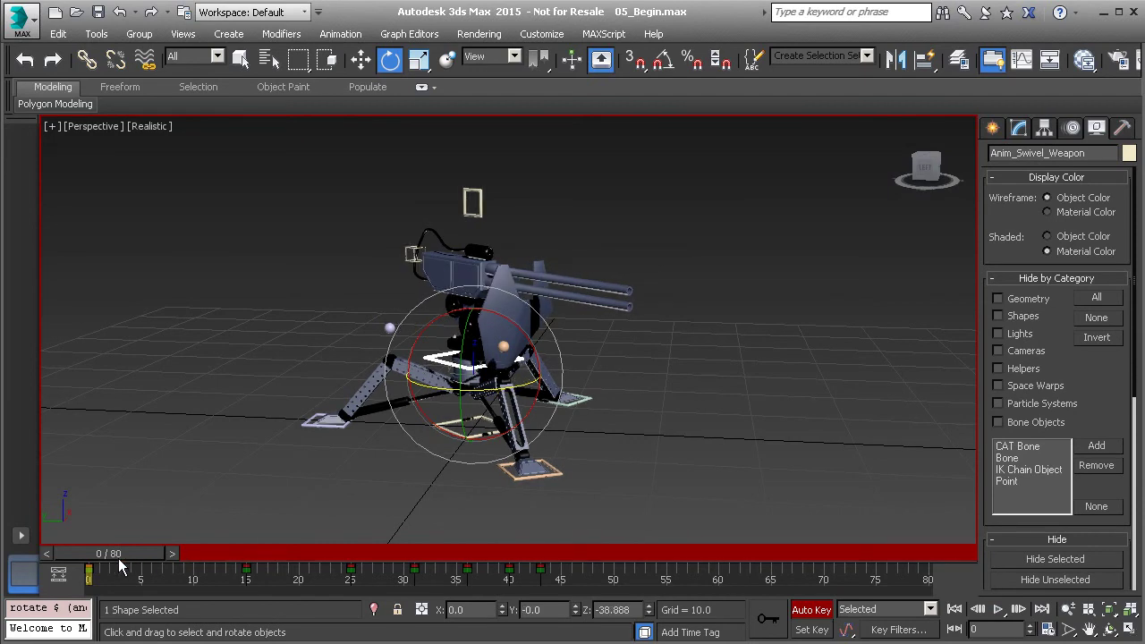
pyautogui.moveTo(112, 562); pyautogui.dragTo(257, 581)
pyautogui.press('e')
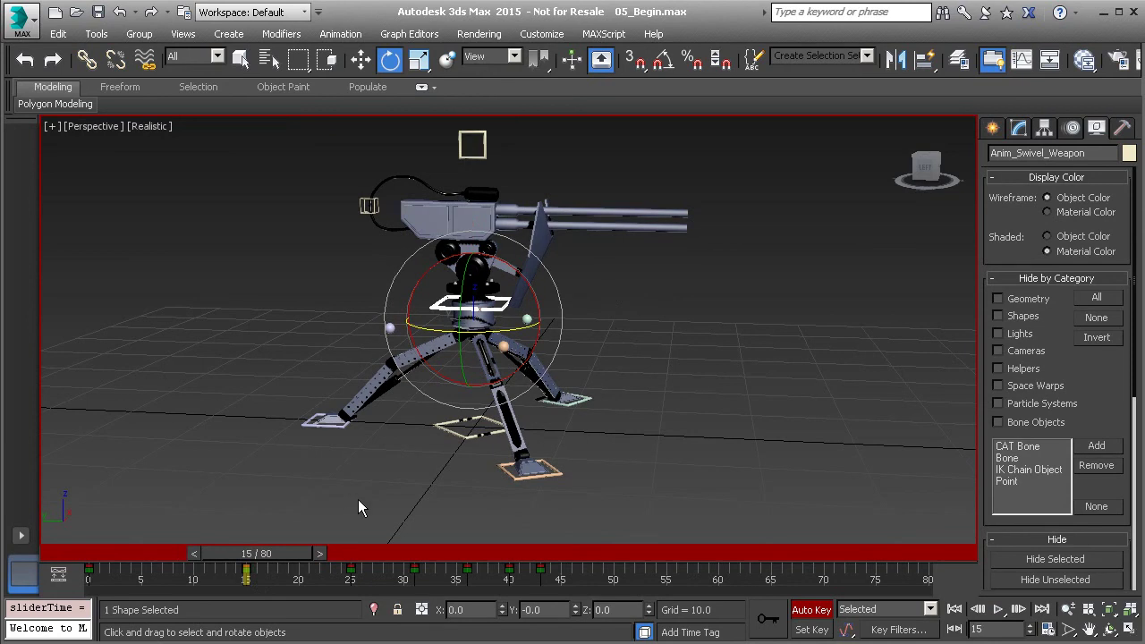
pyautogui.click(891, 631)
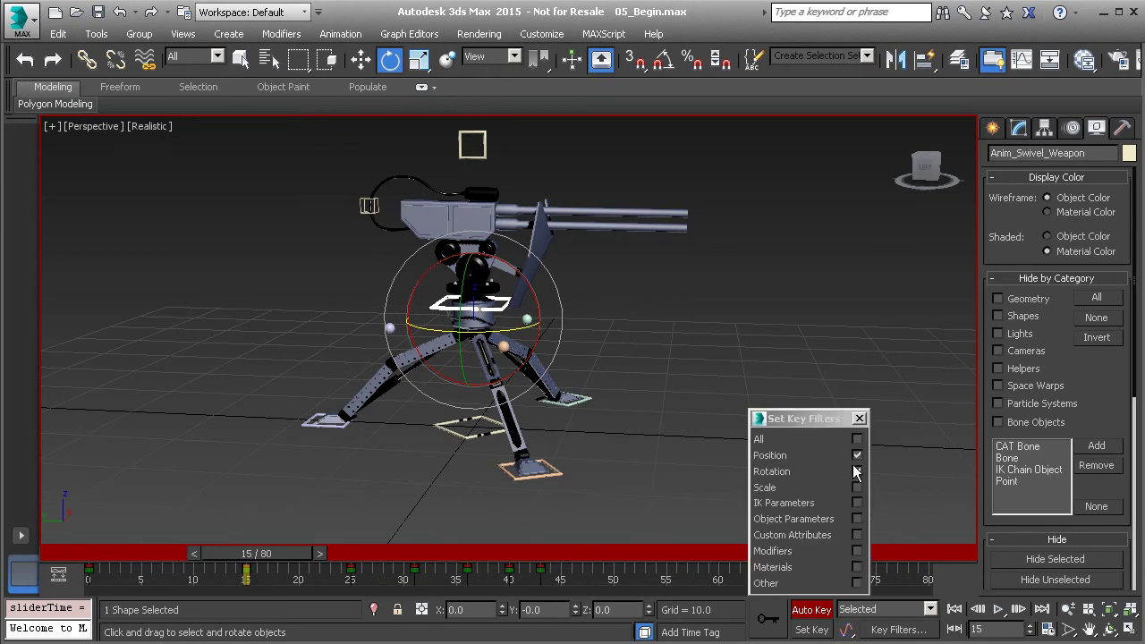
pyautogui.click(859, 418)
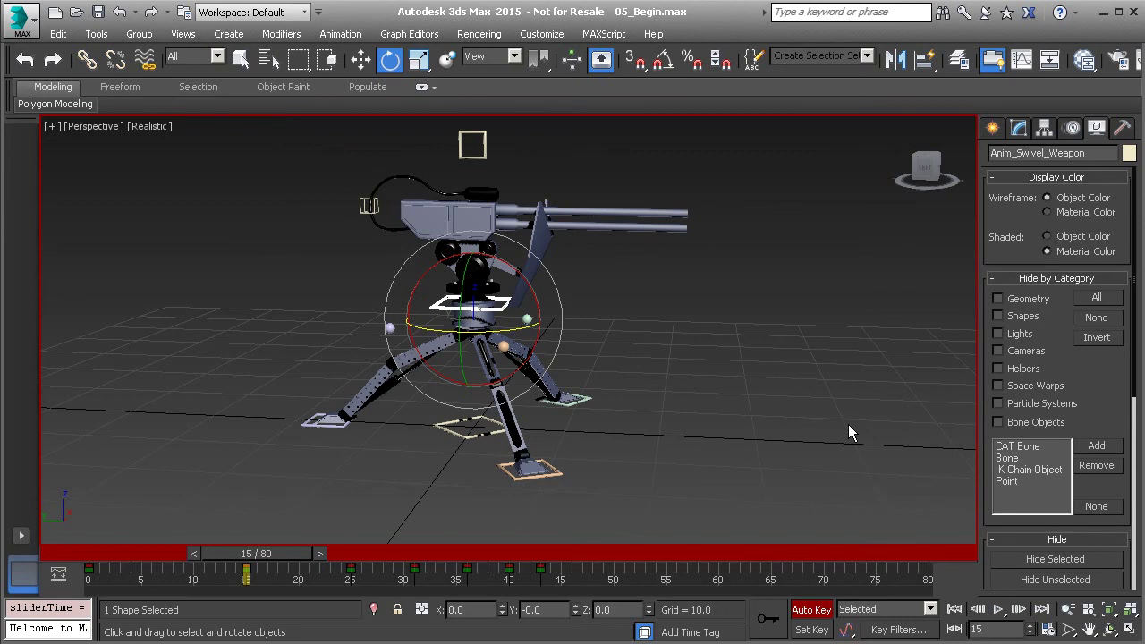
# Delete the swivel weapon control's Zero Euler XYZ rotation keys at frames 15 and 25.
pyautogui.rightClick(247, 575)
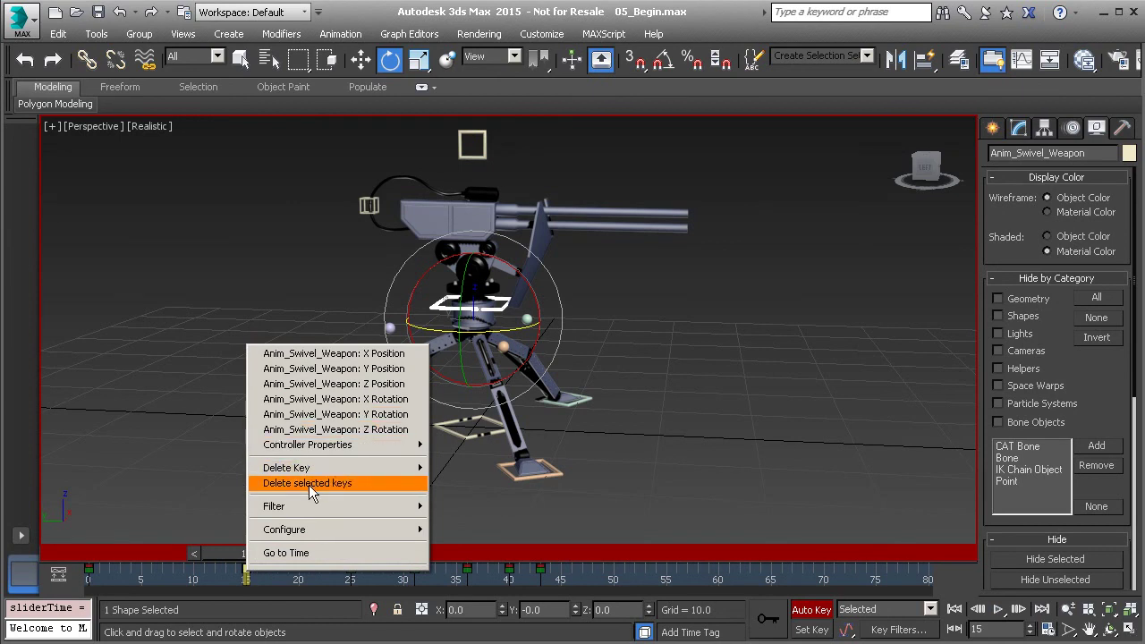
pyautogui.moveTo(322, 471)
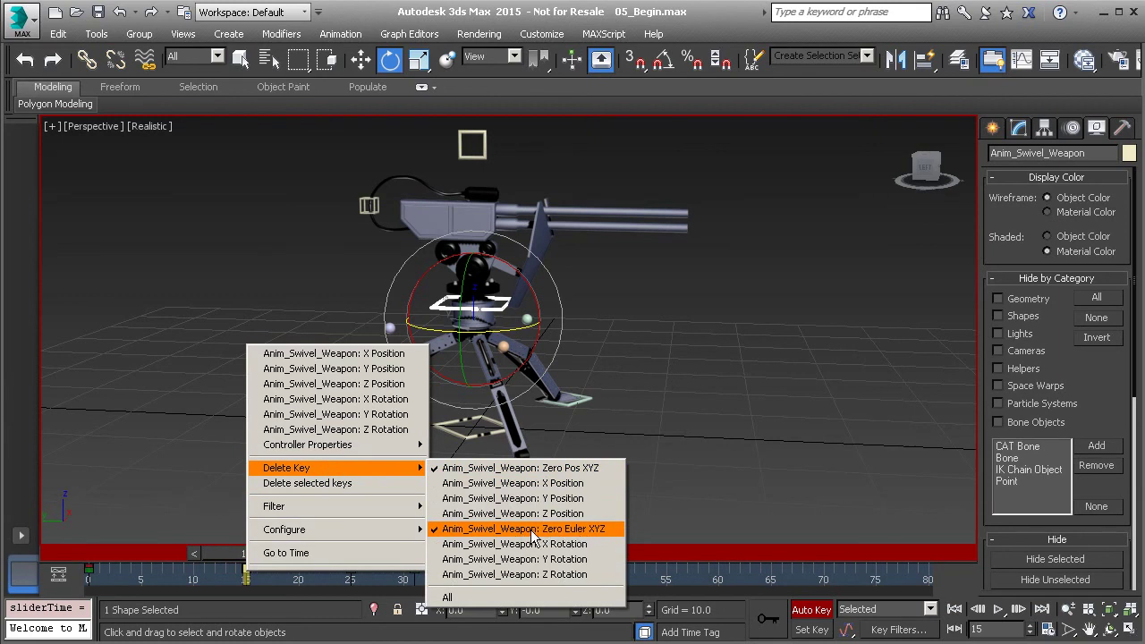
pyautogui.click(578, 532)
pyautogui.moveTo(281, 561); pyautogui.dragTo(351, 574)
pyautogui.press('e')
pyautogui.rightClick(351, 574)
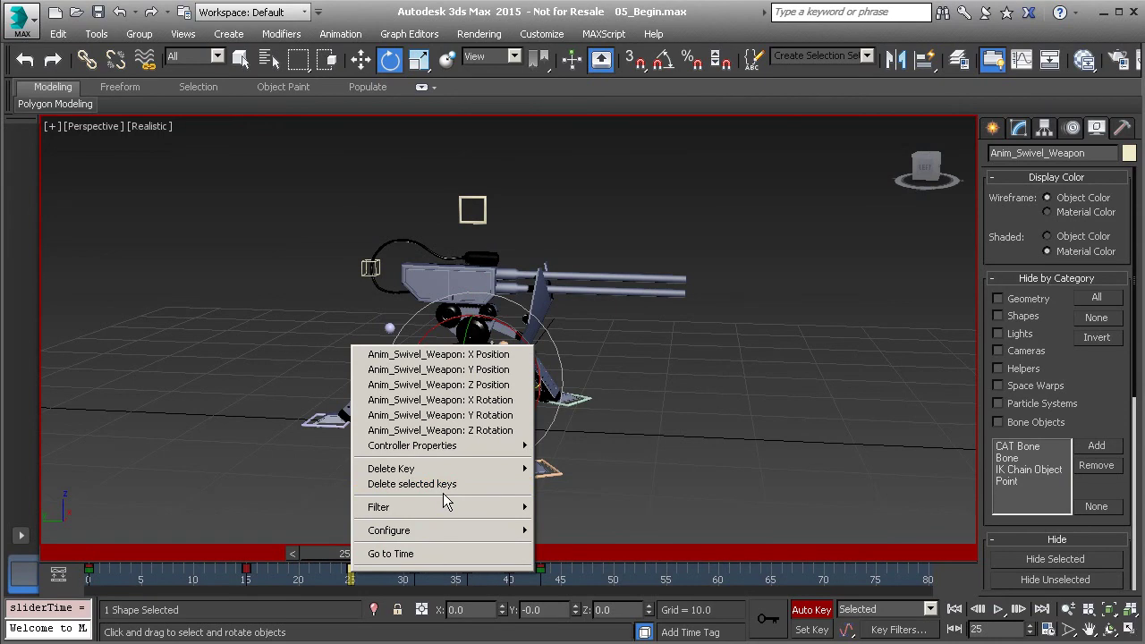
pyautogui.moveTo(487, 467)
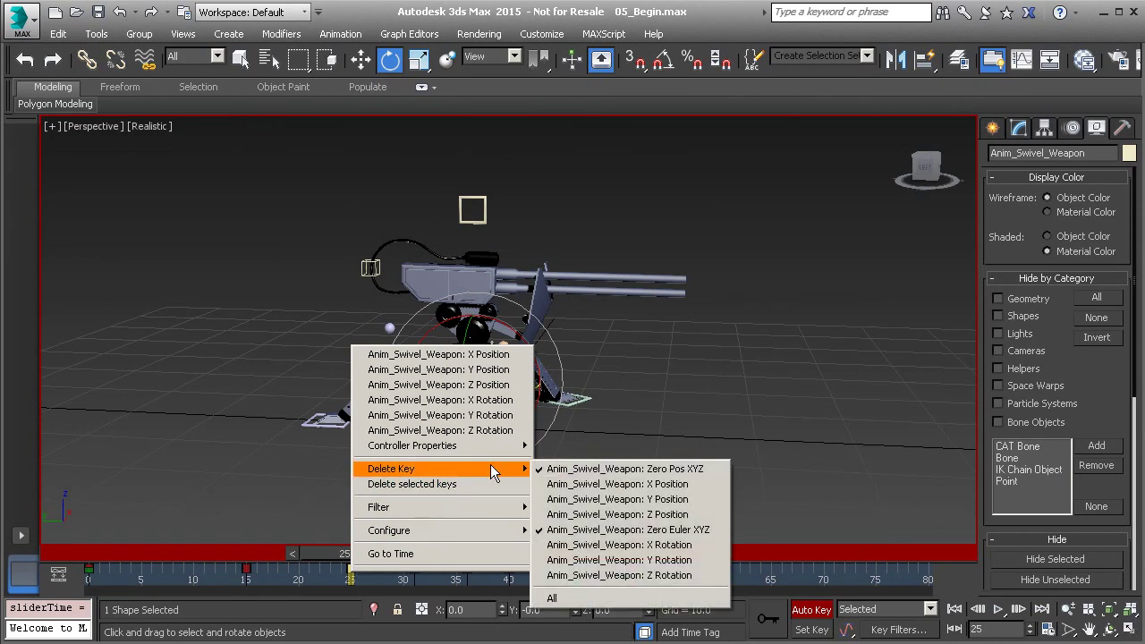
pyautogui.click(652, 530)
# Delete the swivel weapon control's Zero Euler XYZ rotation keys at frames 31 and 36.
pyautogui.moveTo(379, 553); pyautogui.dragTo(438, 553)
pyautogui.rightClick(416, 580)
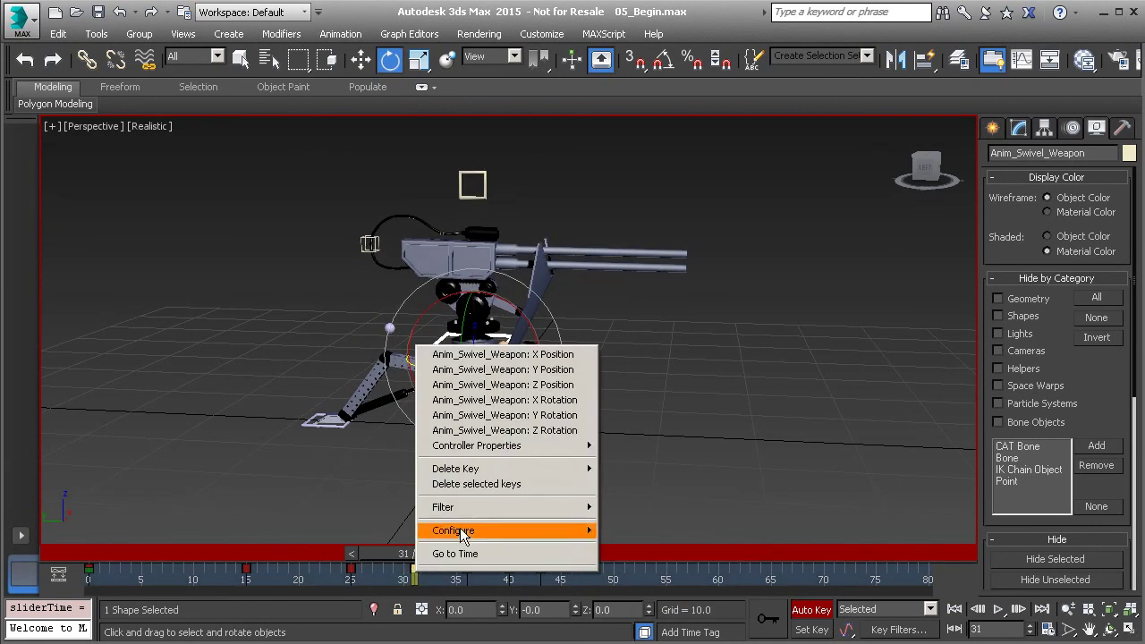
pyautogui.moveTo(556, 472)
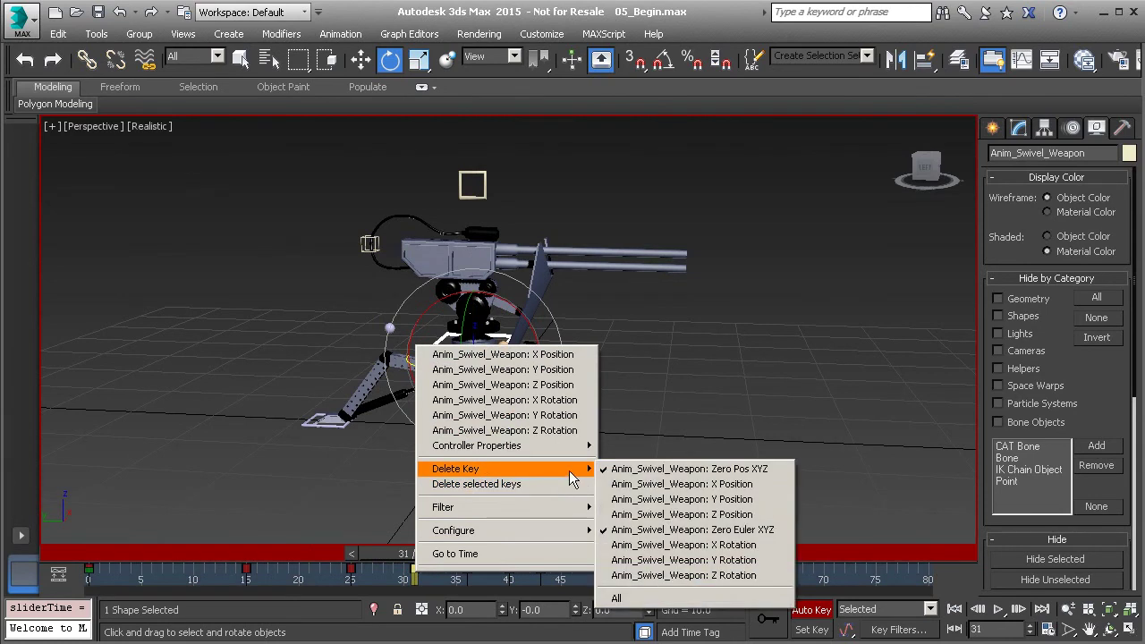
pyautogui.click(657, 530)
pyautogui.moveTo(414, 554); pyautogui.dragTo(467, 555)
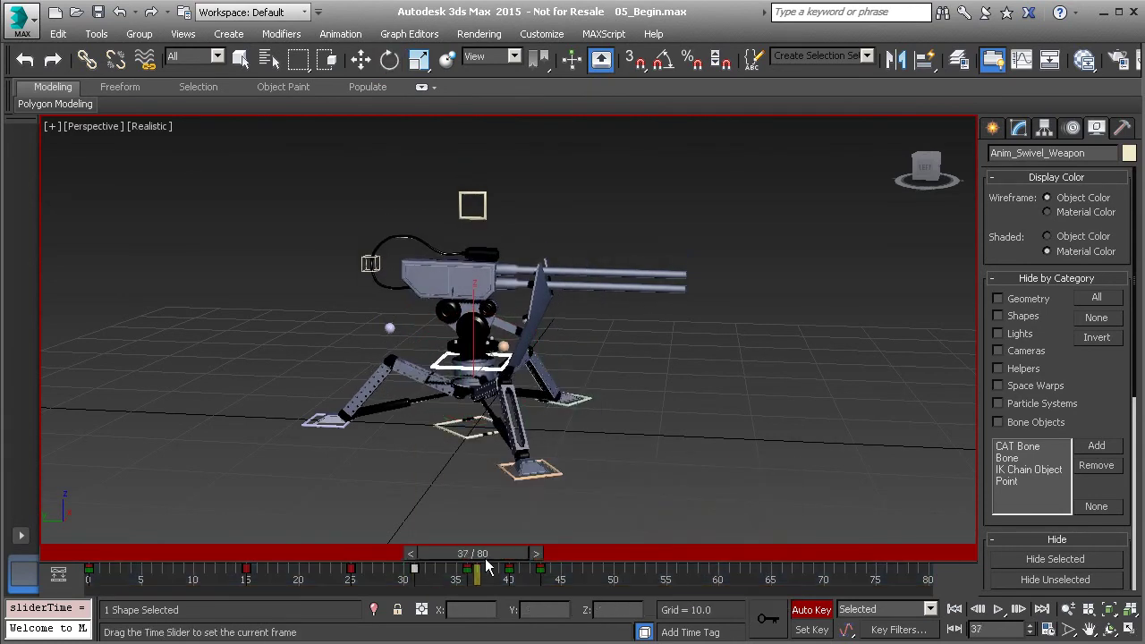
pyautogui.click(467, 571)
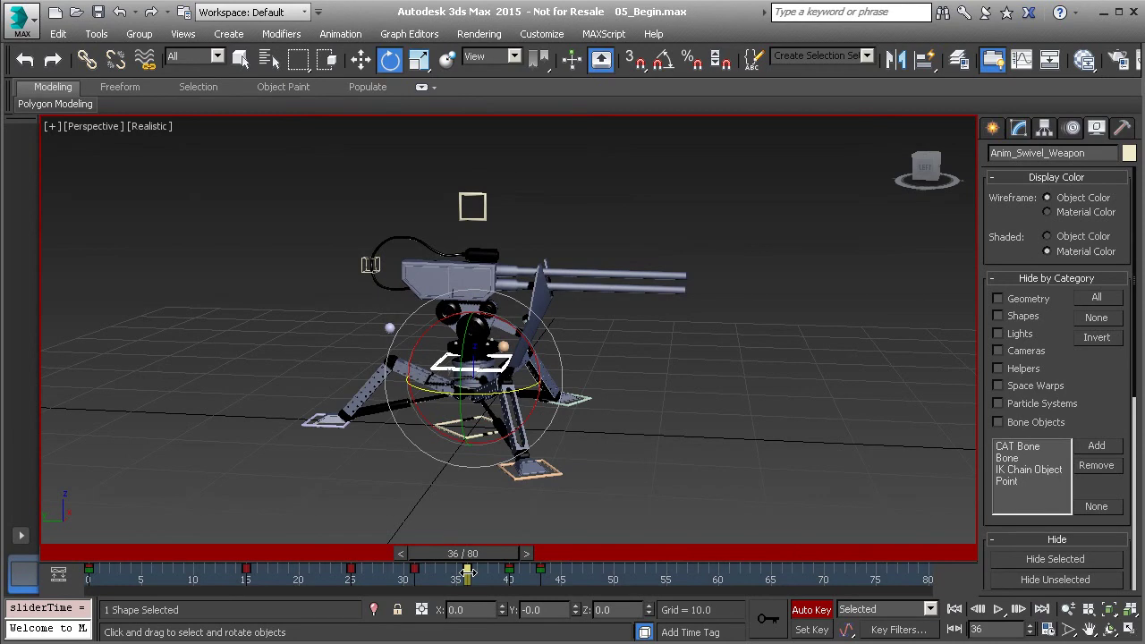
pyautogui.rightClick(470, 571)
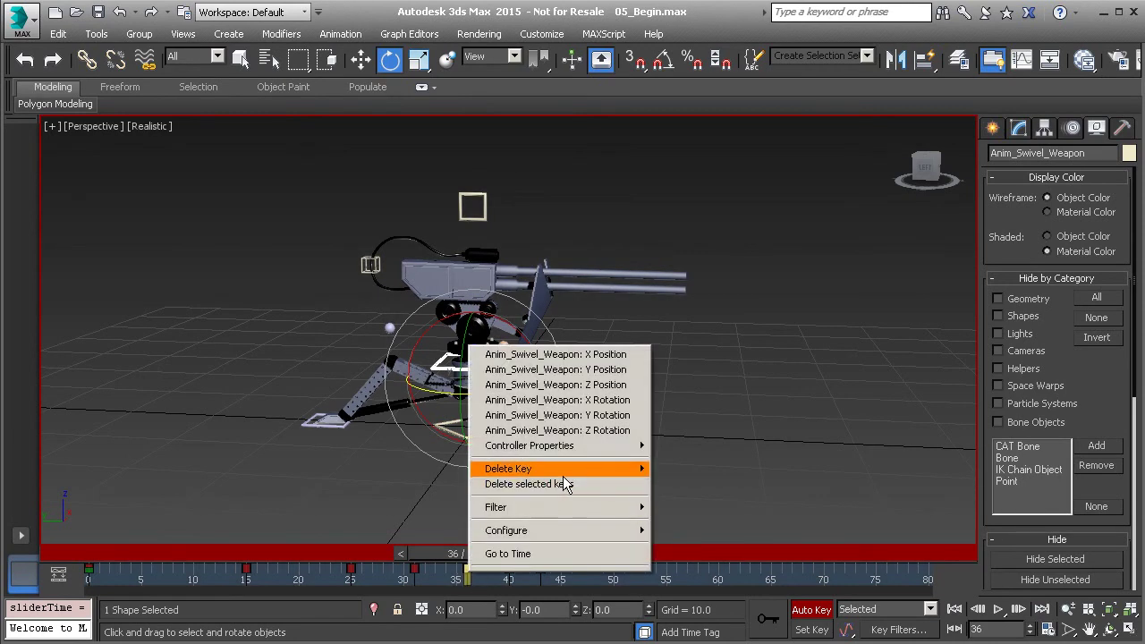
pyautogui.moveTo(617, 469)
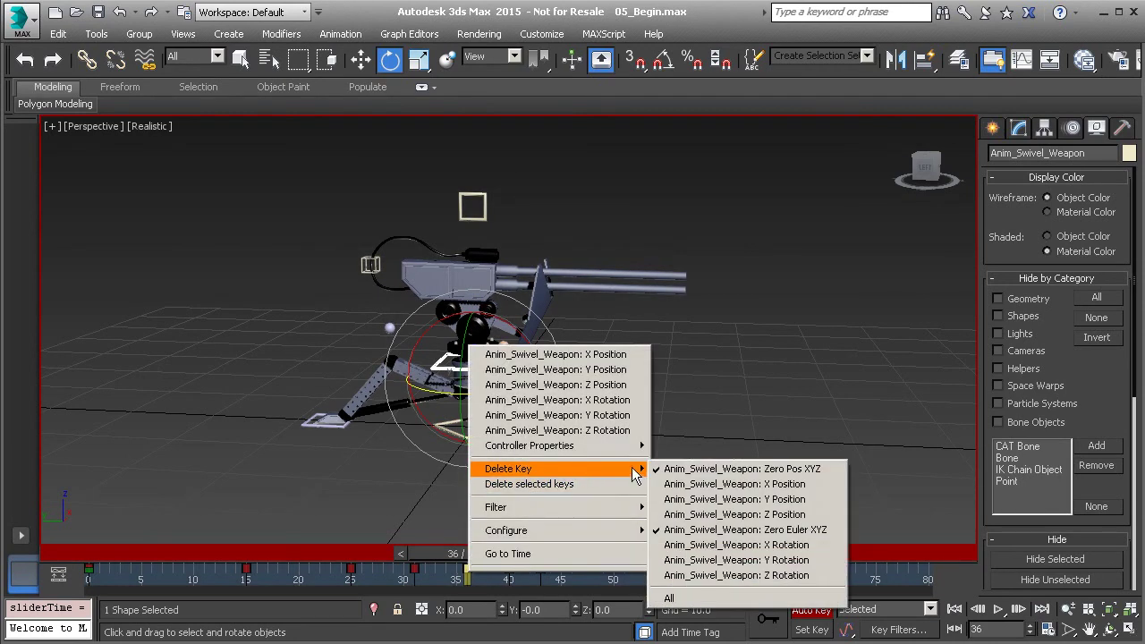
pyautogui.click(709, 530)
# Delete the swivel weapon control's Zero Euler XYZ rotation keys at frames 40 and 43.
pyautogui.moveTo(477, 562); pyautogui.dragTo(518, 560)
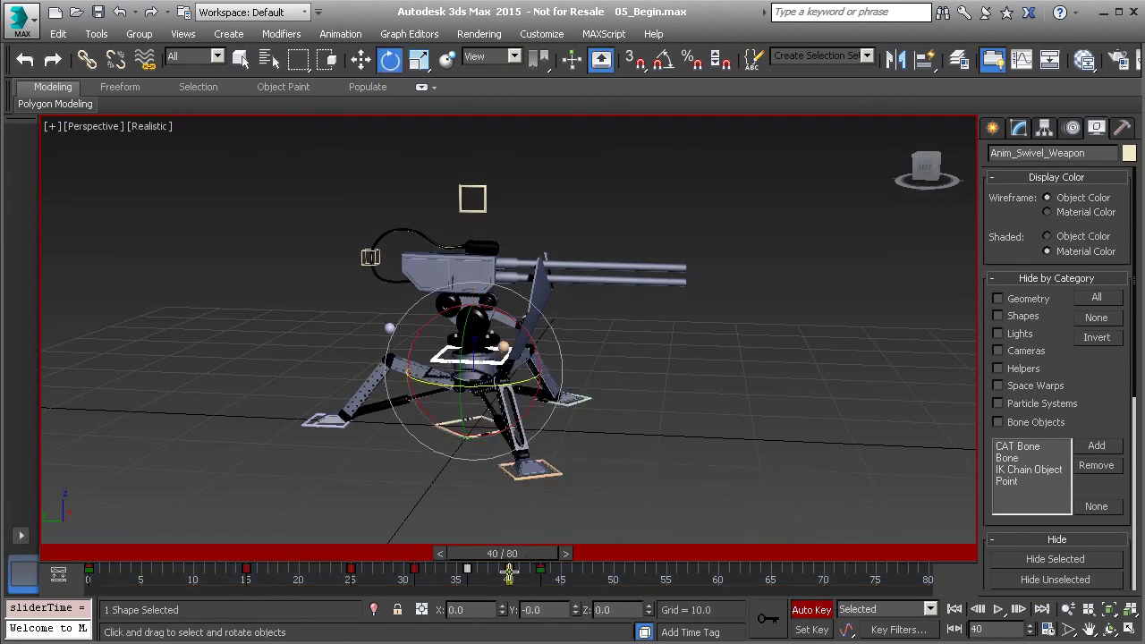
pyautogui.rightClick(508, 571)
pyautogui.moveTo(628, 466)
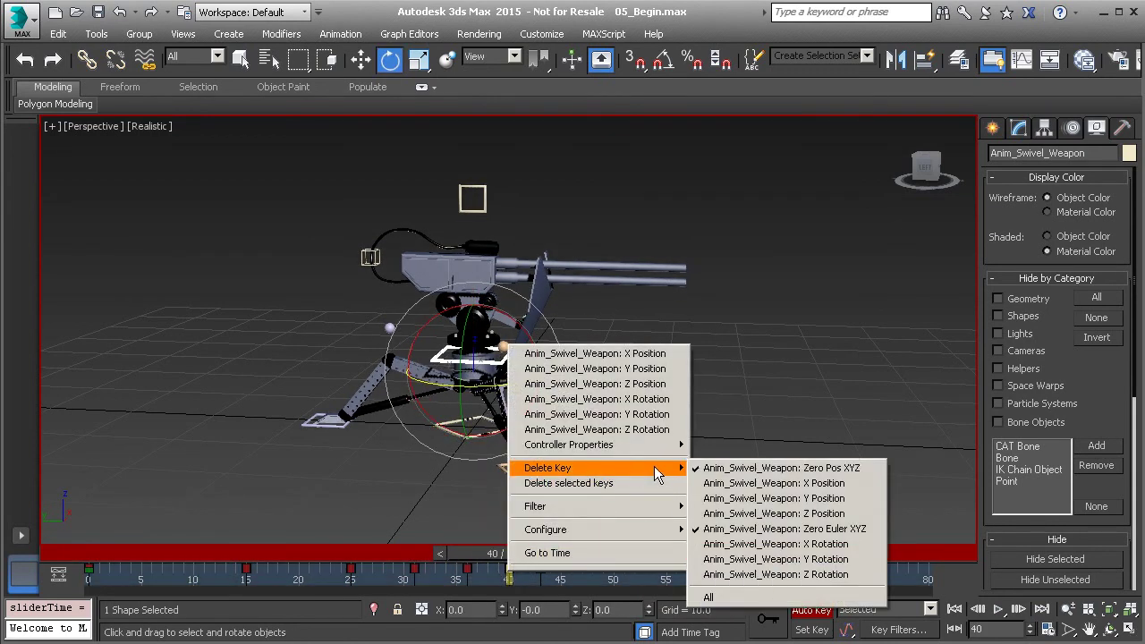
pyautogui.click(752, 528)
pyautogui.moveTo(524, 550); pyautogui.dragTo(567, 550)
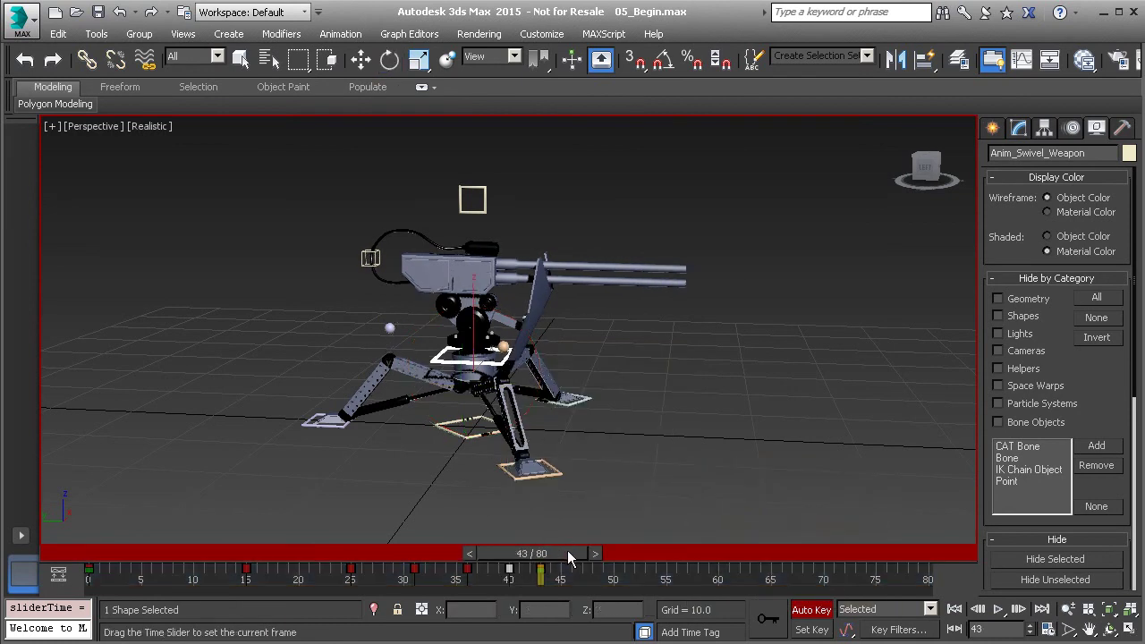
pyautogui.rightClick(539, 569)
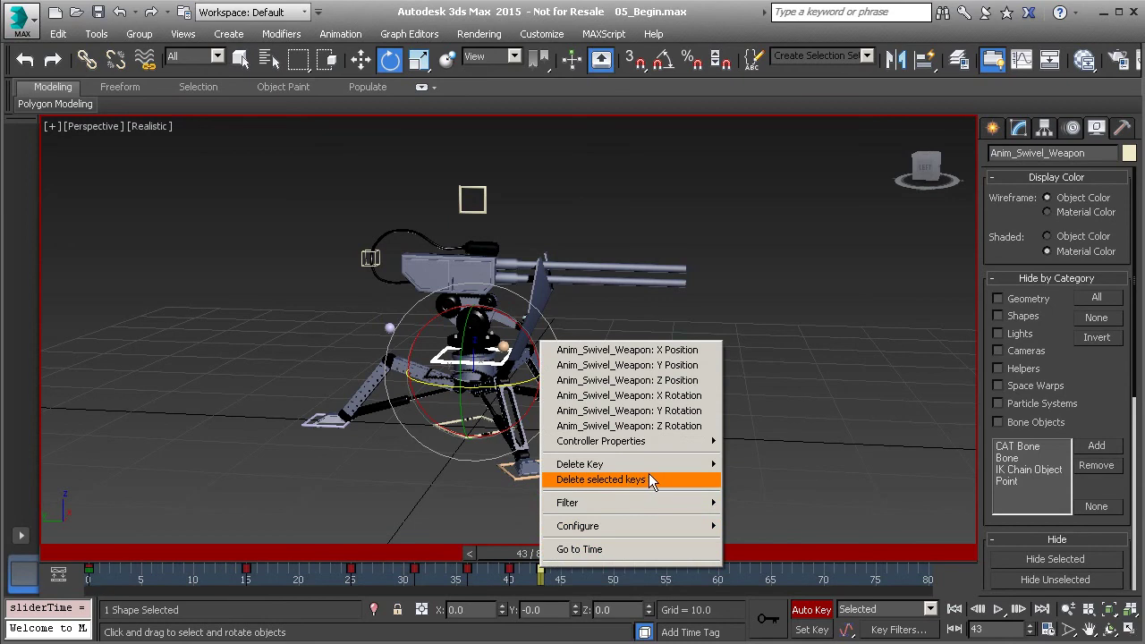
pyautogui.moveTo(702, 465)
pyautogui.click(761, 525)
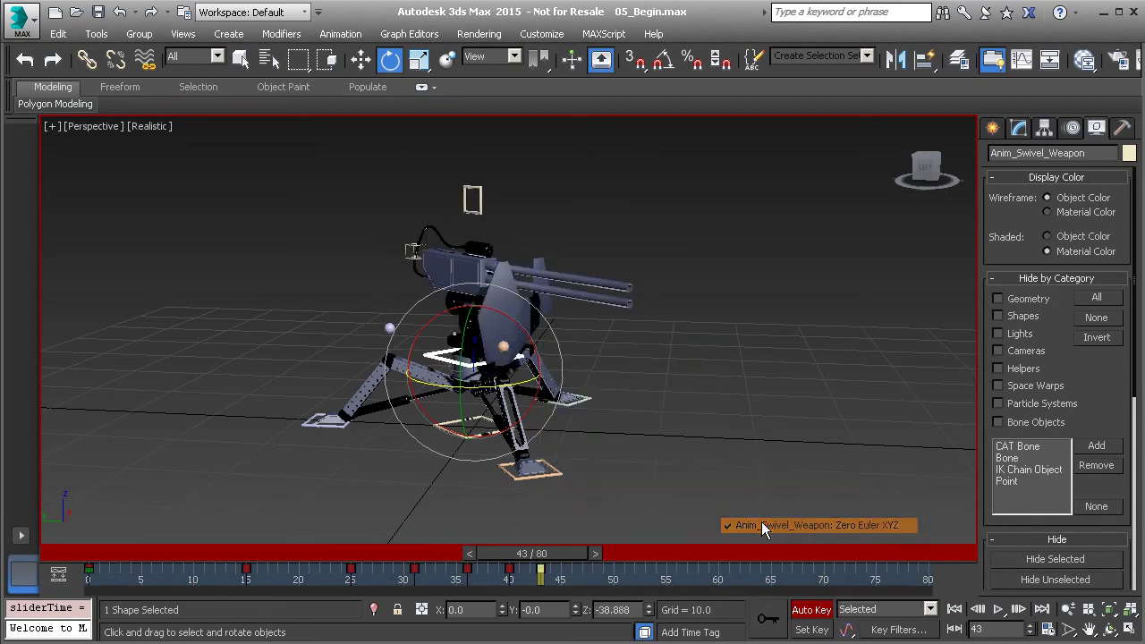
# At frame 28, rotate the swivel weapon control about Z to swing the gun toward the turret's opposite side.
pyautogui.moveTo(560, 554); pyautogui.dragTo(394, 578)
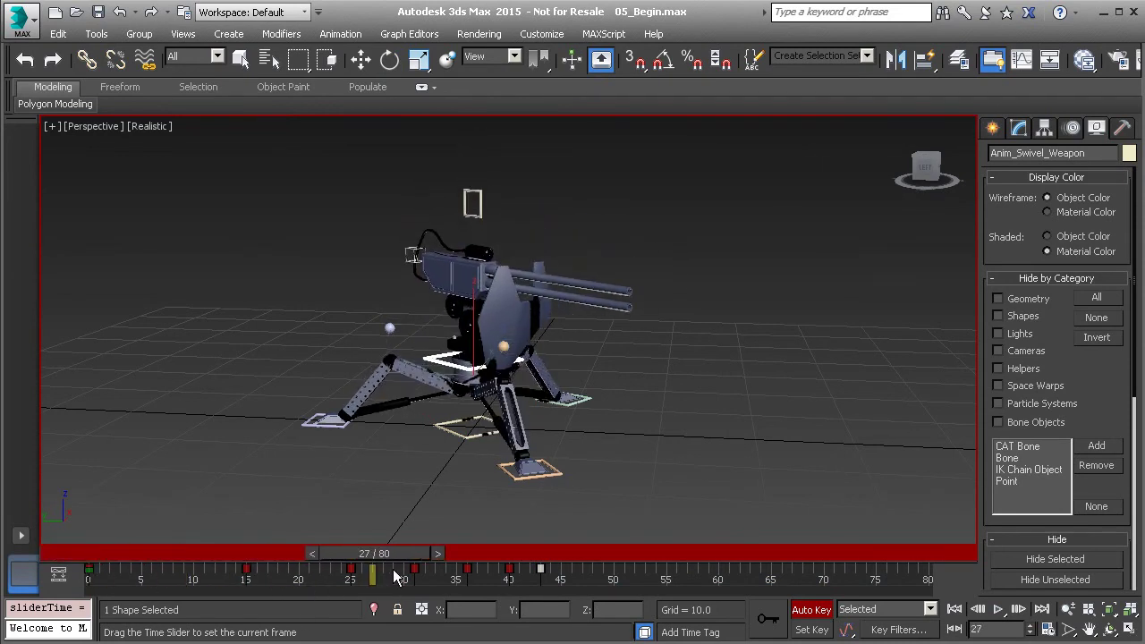
pyautogui.press('e')
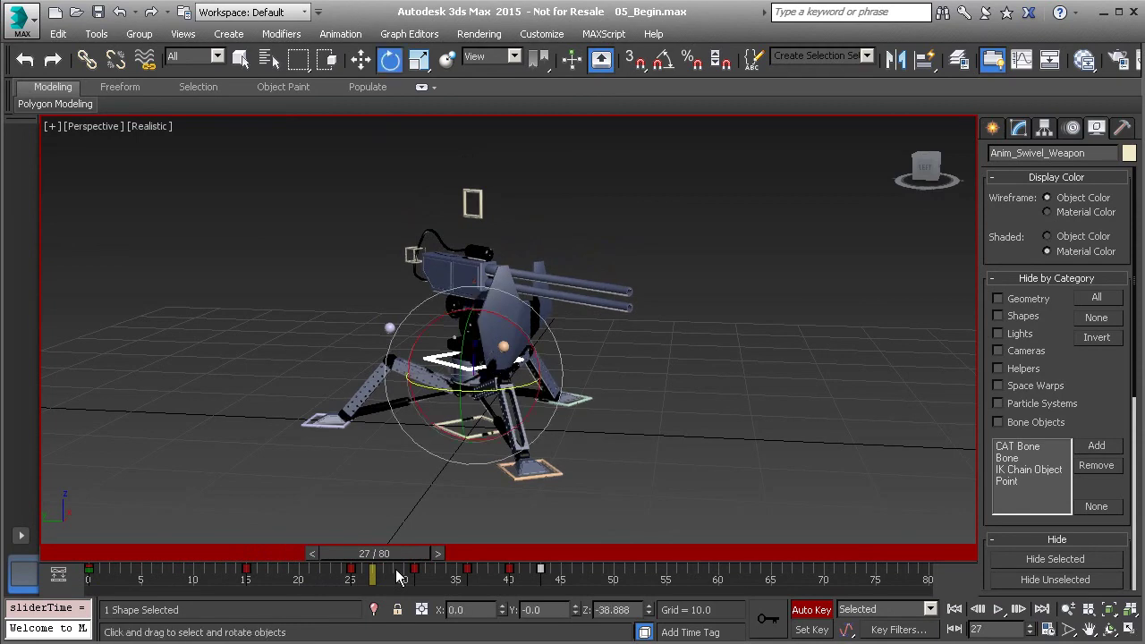
pyautogui.moveTo(391, 556); pyautogui.dragTo(402, 556)
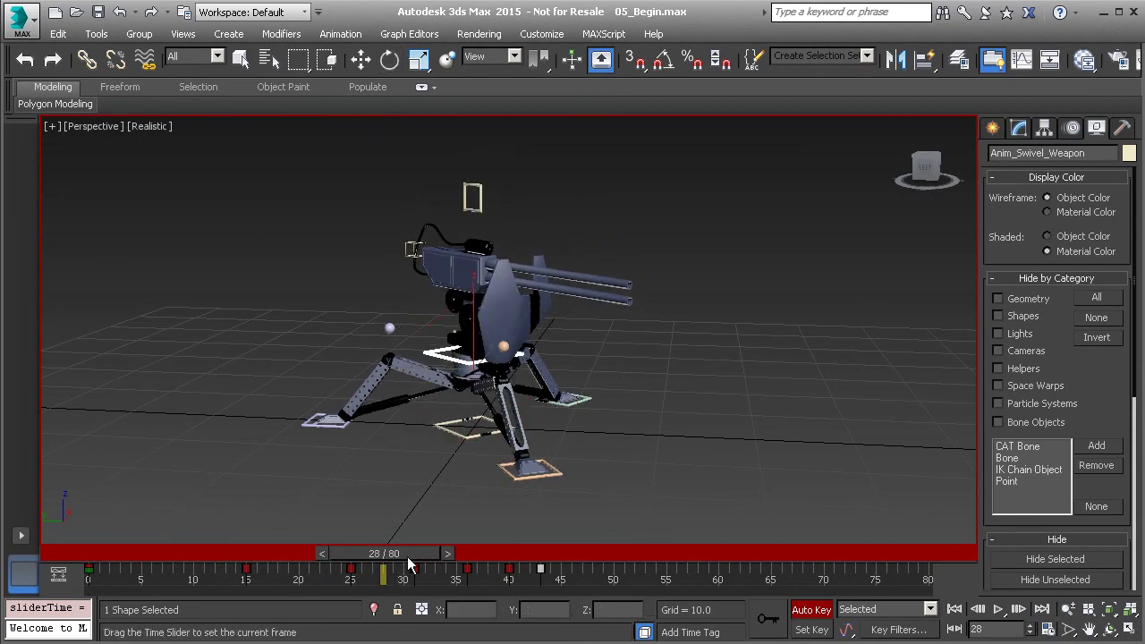
pyautogui.moveTo(433, 382); pyautogui.dragTo(567, 398)
pyautogui.keyDown('alt'); pyautogui.moveTo(689, 400); pyautogui.dragTo(539, 424, button='middle'); pyautogui.keyUp('alt')
# Return to frame 0 and play the turret's swivel animation, stopping it after a short preview.
pyautogui.moveTo(402, 559); pyautogui.dragTo(116, 547)
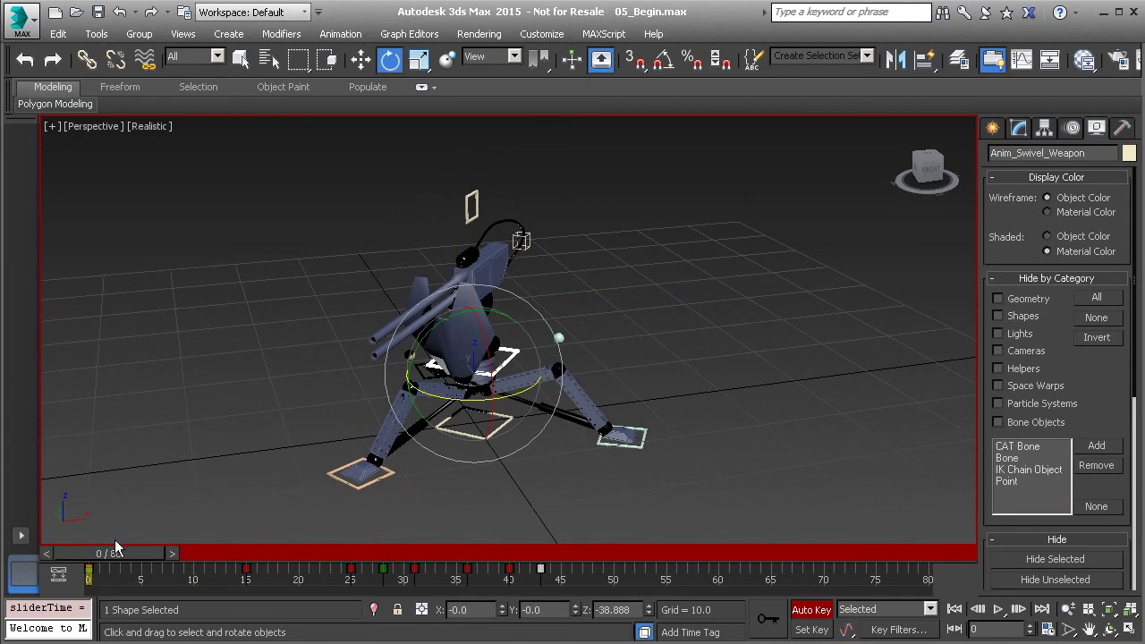
pyautogui.click(998, 609)
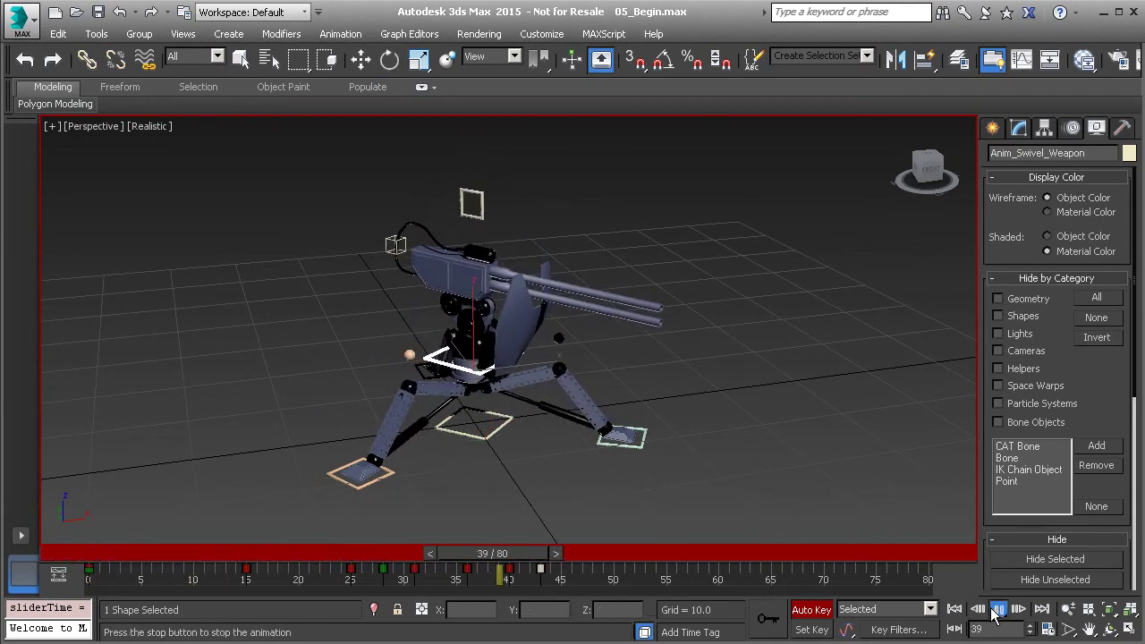
pyautogui.click(998, 609)
# Swing the swivel weapon control back at frame 49 and rotate it slightly the other way at frame 63.
pyautogui.moveTo(553, 555); pyautogui.dragTo(610, 589)
pyautogui.moveTo(535, 380); pyautogui.dragTo(425, 413)
pyautogui.moveTo(593, 555); pyautogui.dragTo(750, 576)
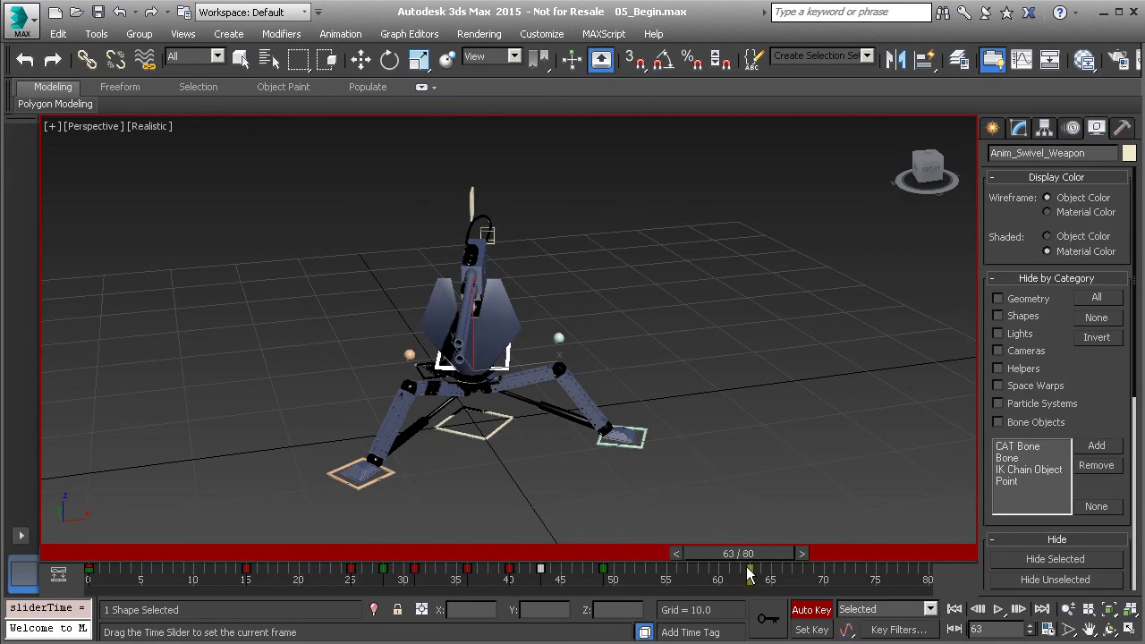
pyautogui.press('e')
pyautogui.moveTo(515, 392); pyautogui.dragTo(559, 385)
# Add small opposing Z rotations to the swivel weapon control at frames 72 and 80.
pyautogui.keyDown('alt'); pyautogui.moveTo(717, 435); pyautogui.dragTo(688, 476, button='middle'); pyautogui.keyUp('alt')
pyautogui.moveTo(770, 555); pyautogui.dragTo(865, 567)
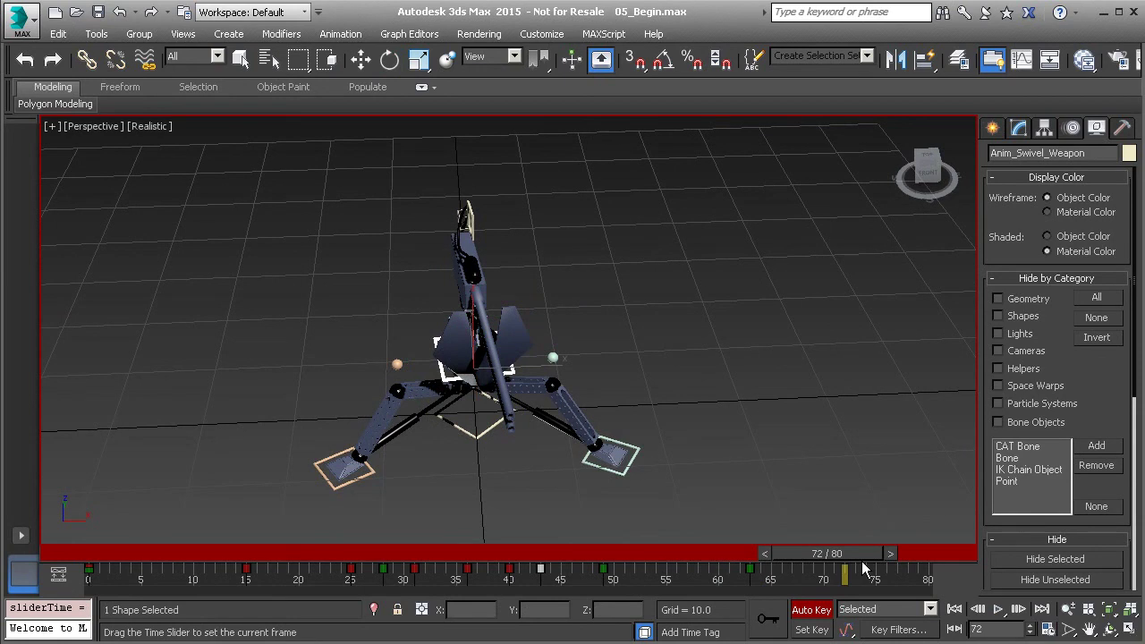
pyautogui.press('e')
pyautogui.moveTo(526, 391); pyautogui.dragTo(512, 404)
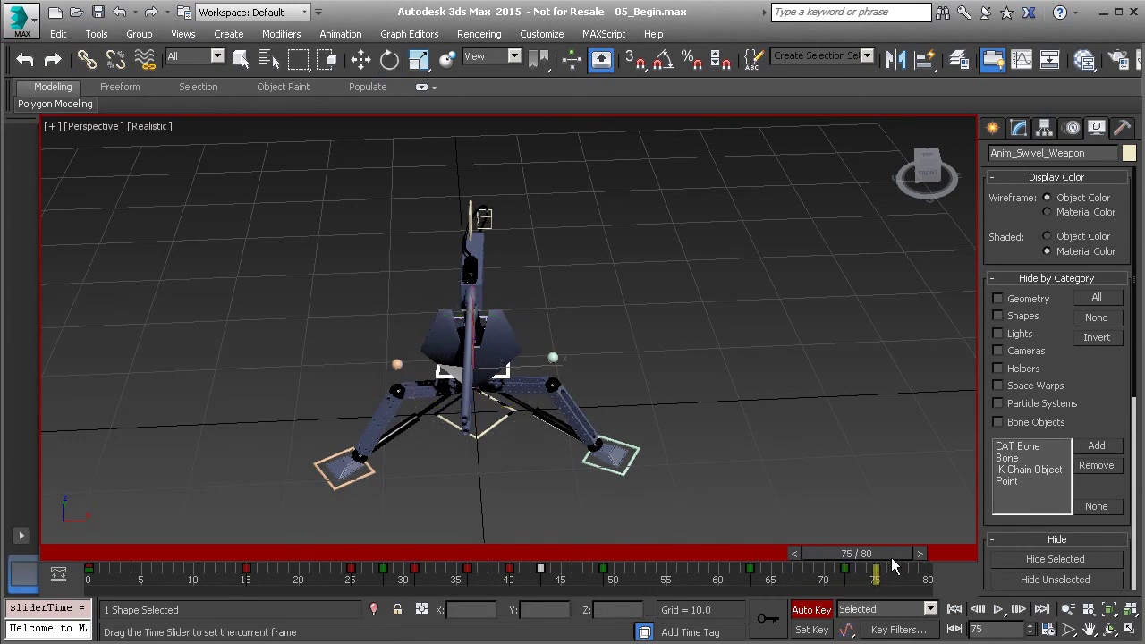
pyautogui.moveTo(857, 554); pyautogui.dragTo(930, 554)
pyautogui.moveTo(512, 397); pyautogui.dragTo(518, 401)
# Play back the full swivel animation from frame 0, then stop it.
pyautogui.moveTo(911, 566); pyautogui.dragTo(98, 548)
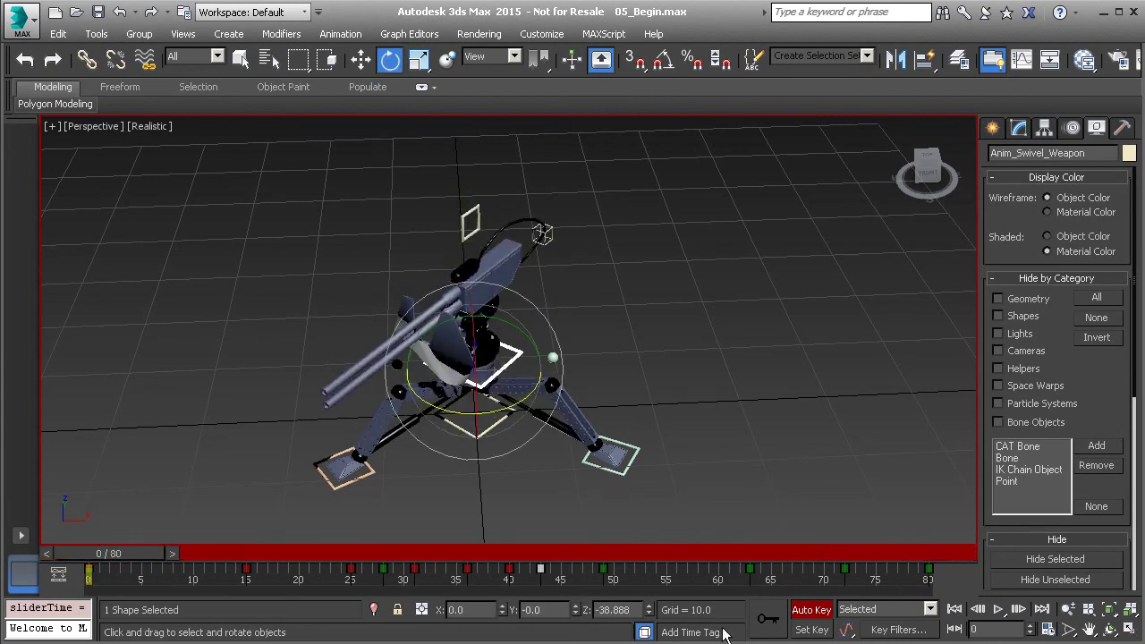
pyautogui.click(1002, 612)
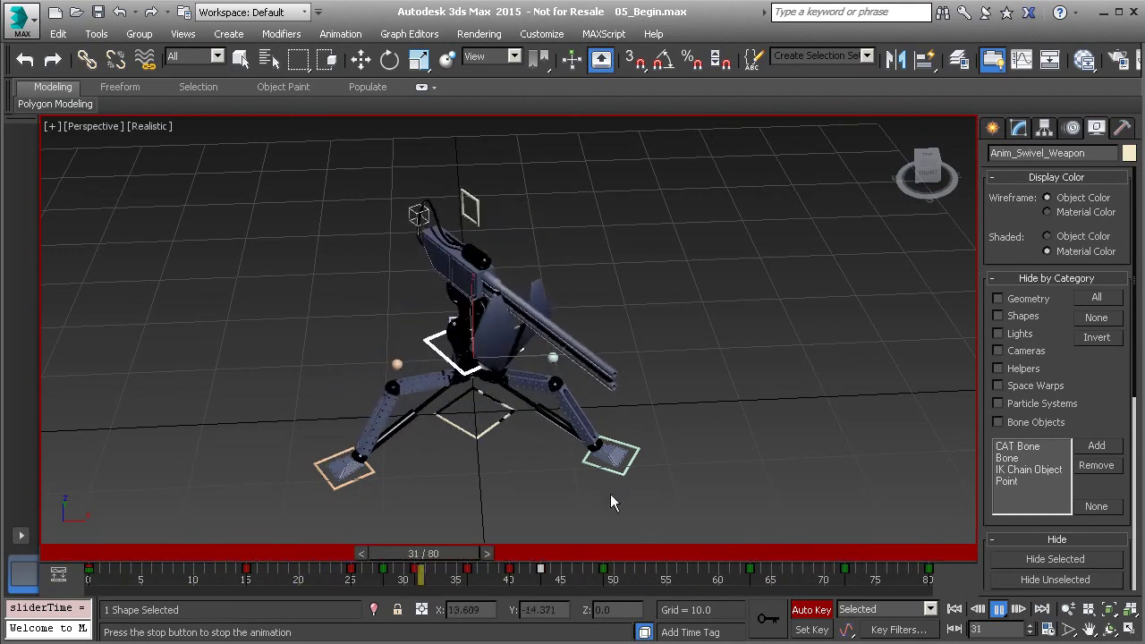
pyautogui.click(999, 609)
pyautogui.press('e')
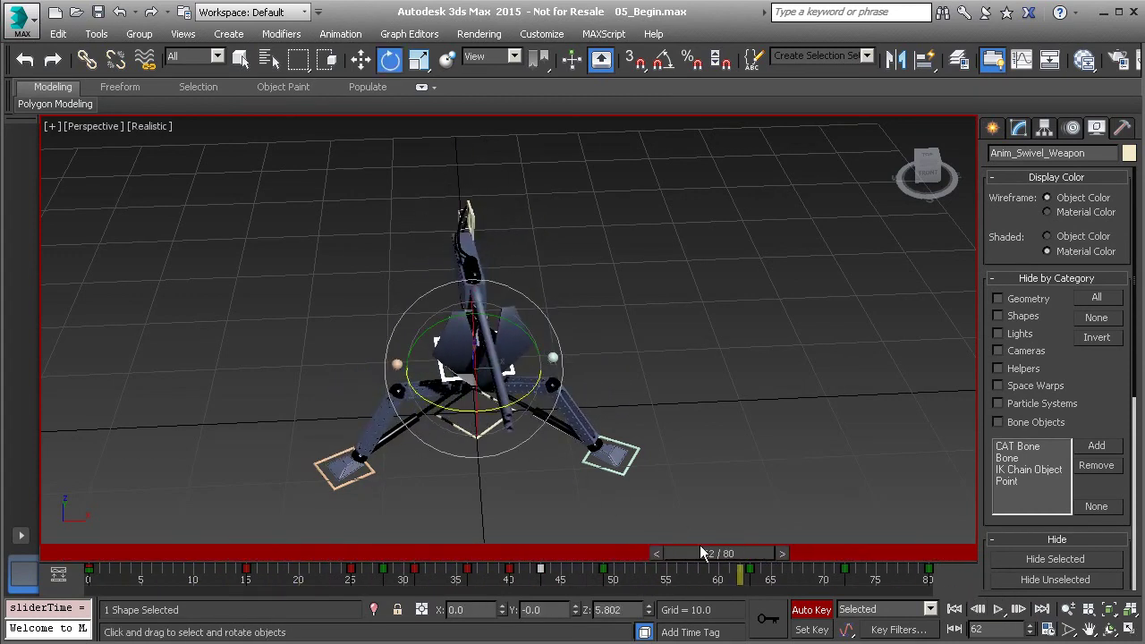
# Select the pitch weapon control above the gun and go to frame 25 for rotating it.
pyautogui.keyDown('alt'); pyautogui.moveTo(588, 503); pyautogui.dragTo(498, 251, button='middle'); pyautogui.keyUp('alt')
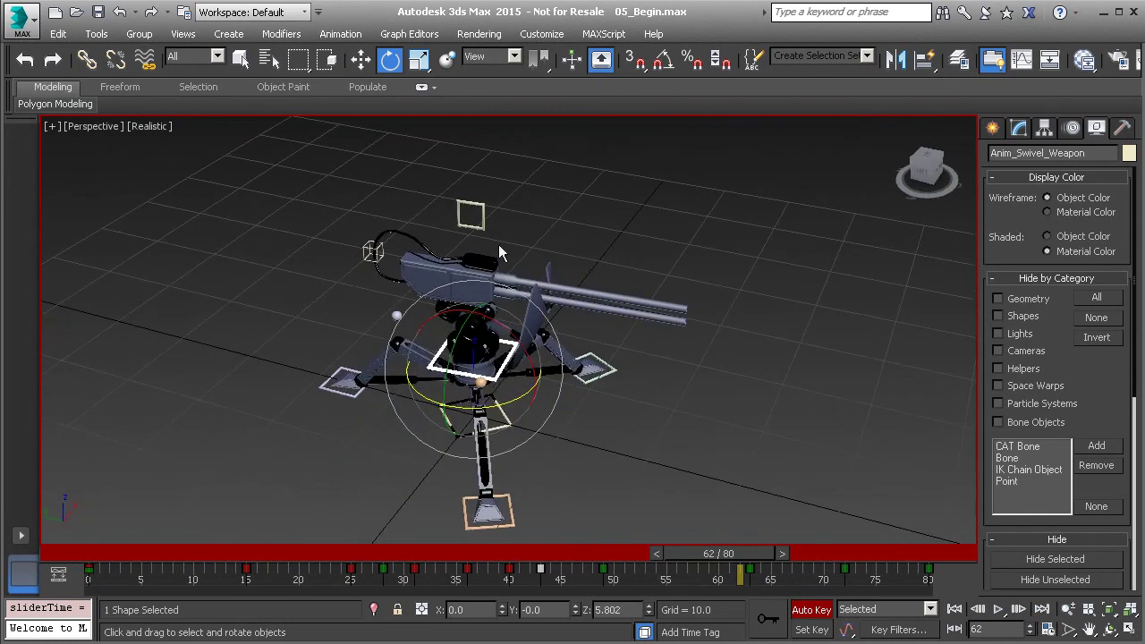
pyautogui.click(471, 208)
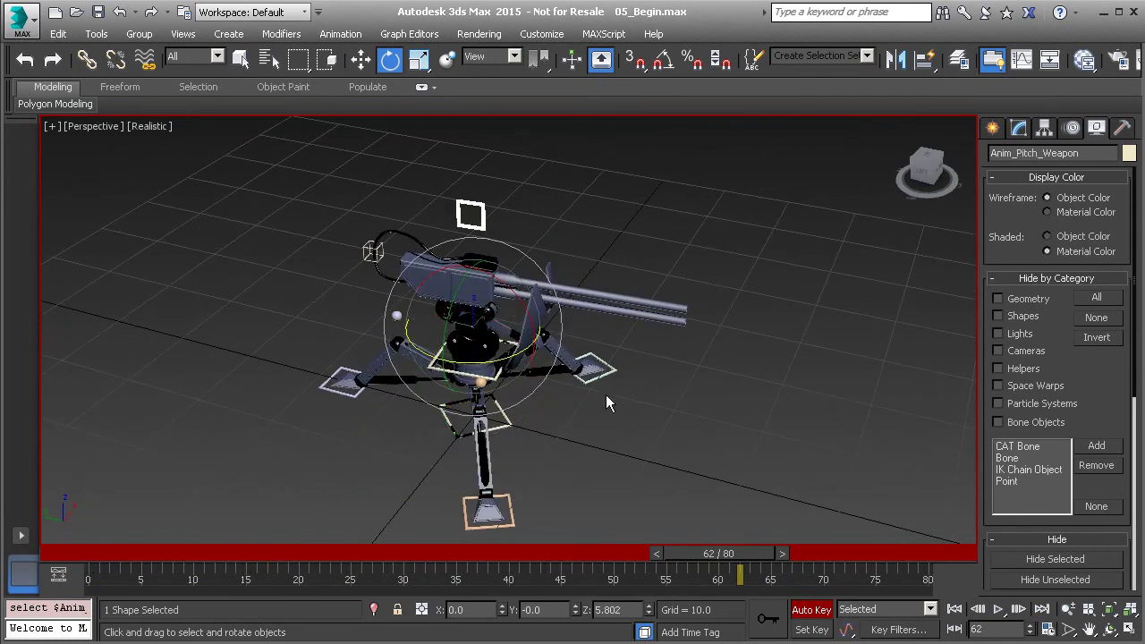
pyautogui.keyDown('alt'); pyautogui.moveTo(556, 467); pyautogui.dragTo(559, 416, button='middle'); pyautogui.keyUp('alt')
pyautogui.moveTo(710, 556); pyautogui.dragTo(362, 593)
pyautogui.press('e')
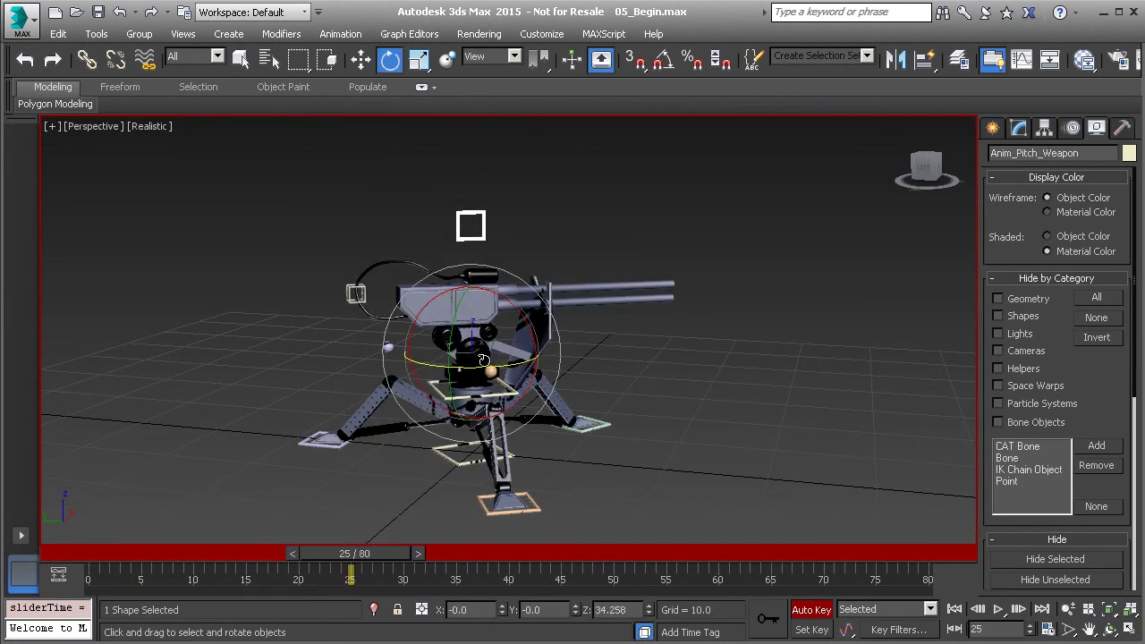
# Switch the reference coordinate system to Gimbal for rotating the pitch weapon control.
pyautogui.keyDown('alt'); pyautogui.moveTo(483, 359); pyautogui.dragTo(514, 331, button='middle'); pyautogui.keyUp('alt')
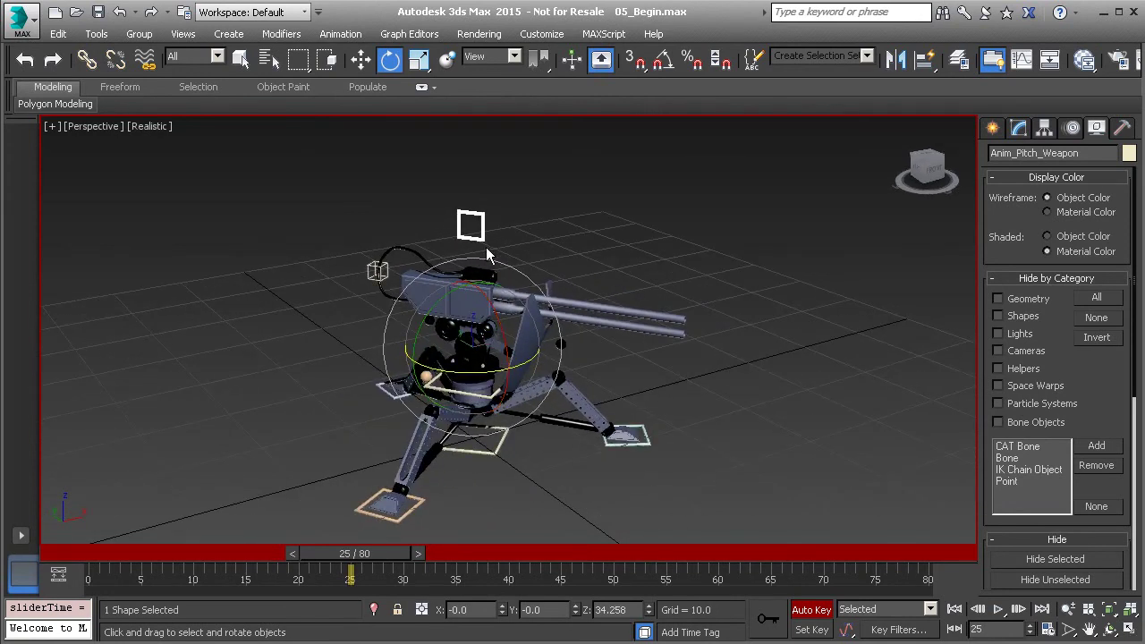
pyautogui.click(515, 56)
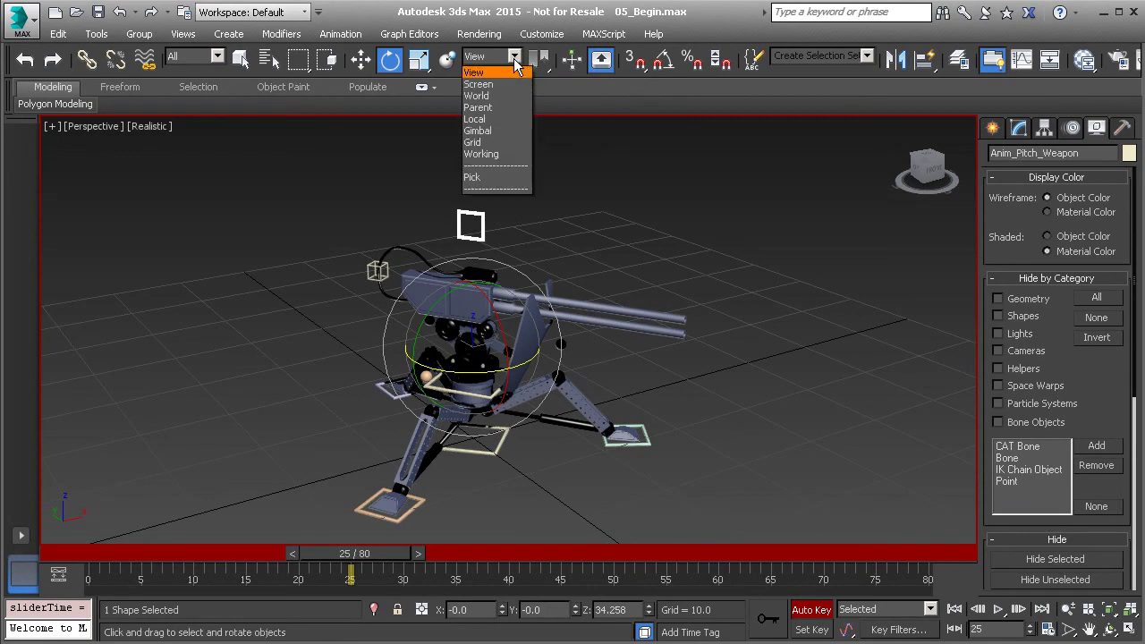
pyautogui.click(501, 132)
pyautogui.keyDown('alt'); pyautogui.moveTo(501, 133); pyautogui.dragTo(516, 269, button='middle'); pyautogui.keyUp('alt')
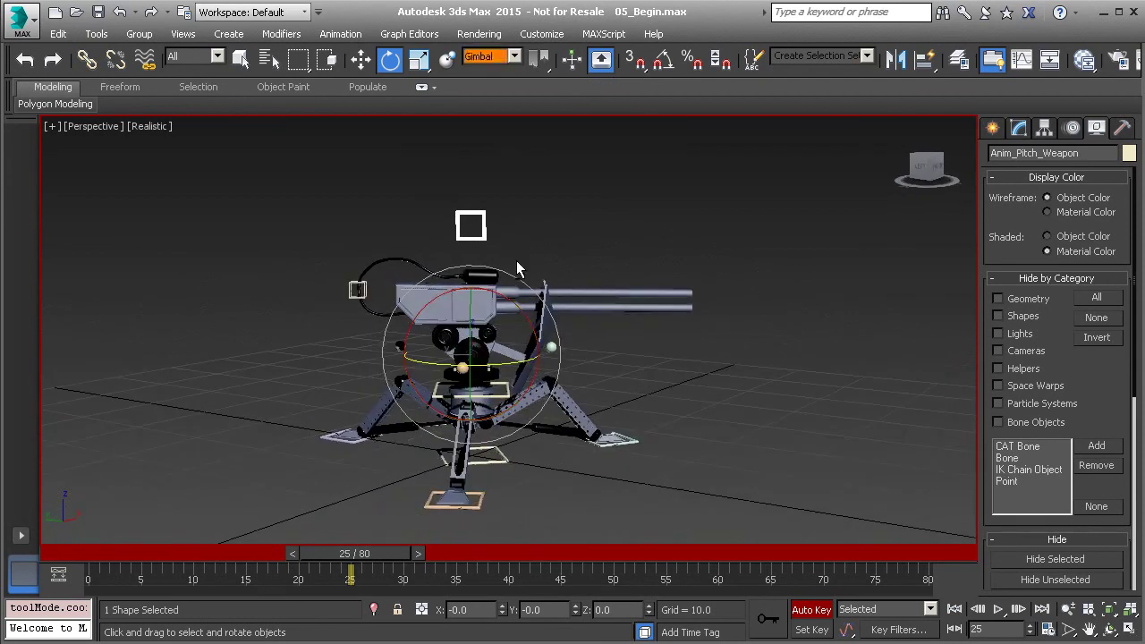
# Exclude Position from the key filters, leaving only Rotation, and set a key for the pitch weapon control at frame 25.
pyautogui.click(886, 631)
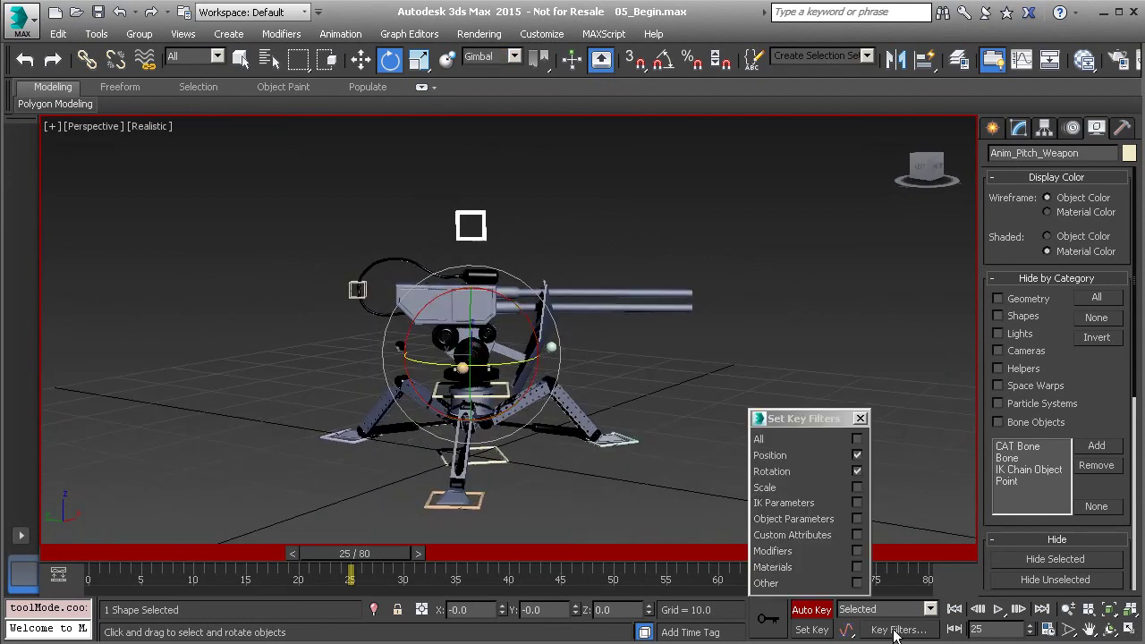
pyautogui.click(857, 456)
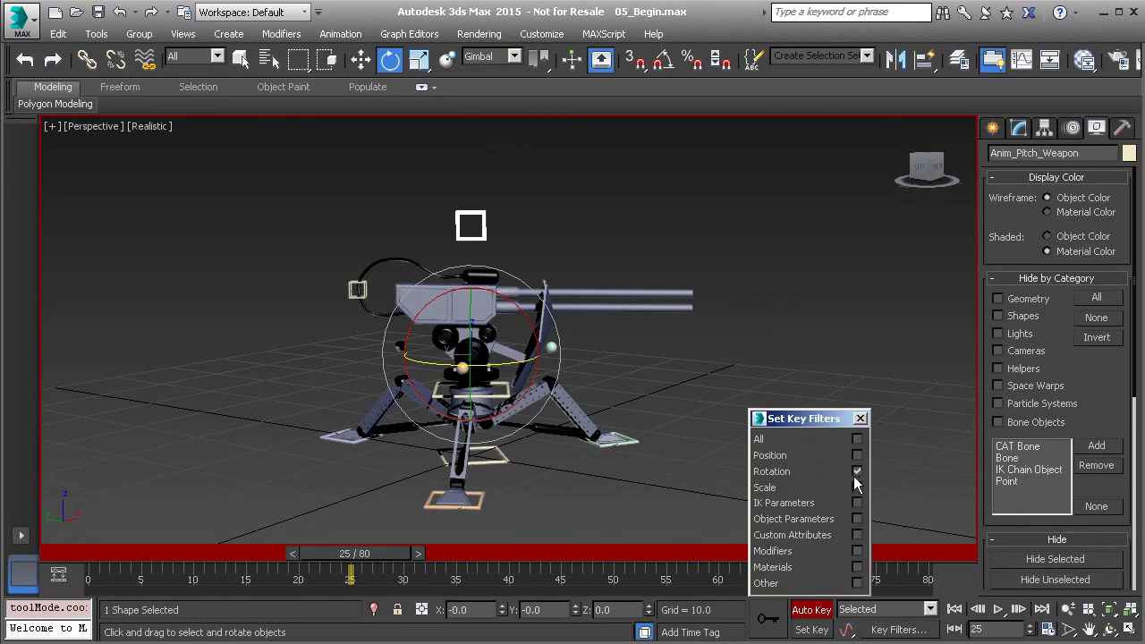
pyautogui.click(862, 419)
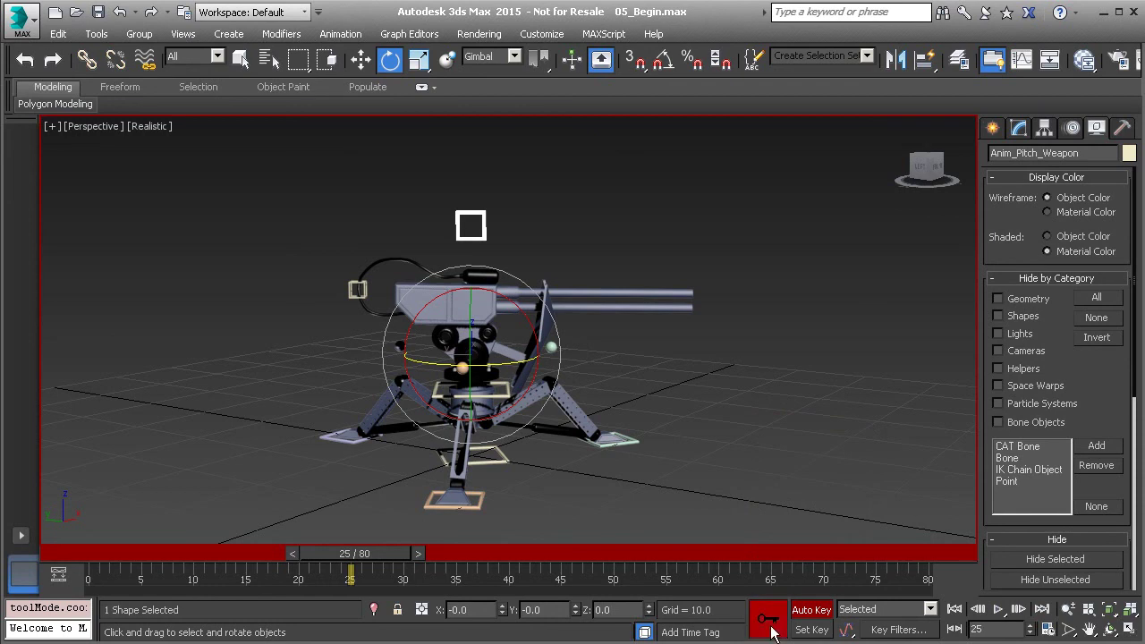
# At frame 38, rotate the pitch weapon control about -25.66 degrees on X to tilt the gun barrels upward.
pyautogui.moveTo(385, 555); pyautogui.dragTo(513, 575)
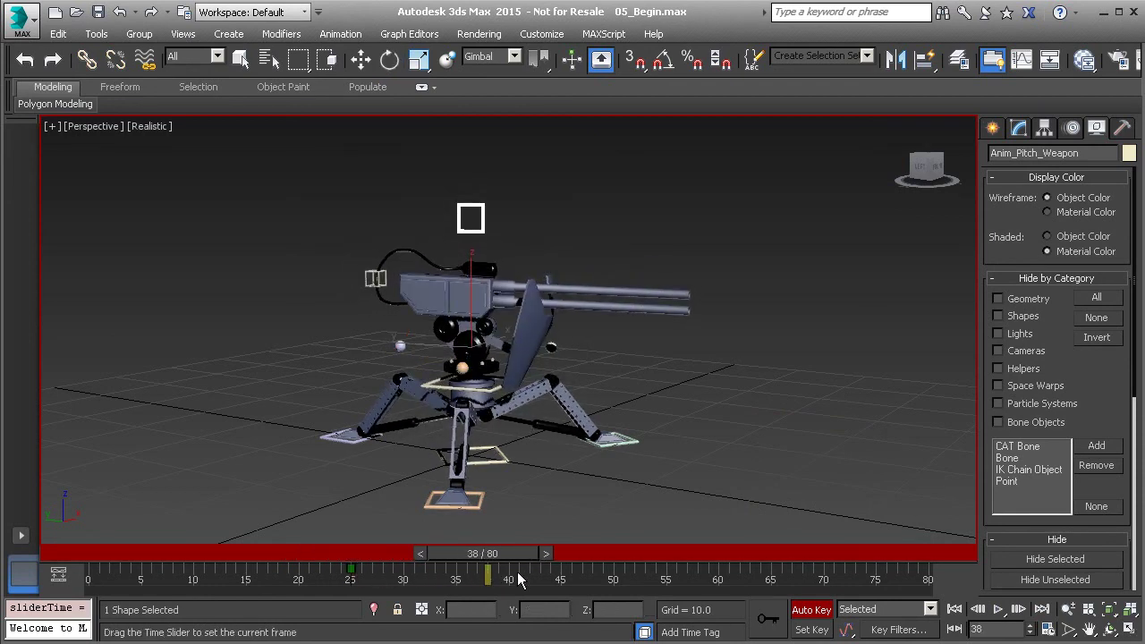
pyautogui.press('e')
pyautogui.moveTo(530, 335); pyautogui.dragTo(516, 289)
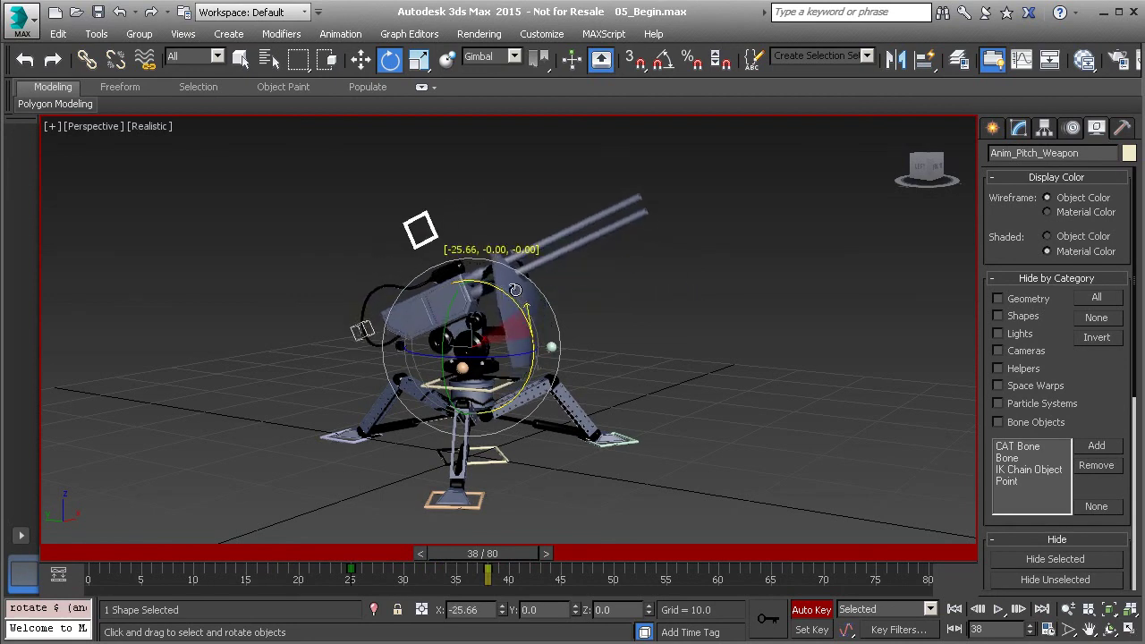
pyautogui.moveTo(516, 289); pyautogui.dragTo(515, 292)
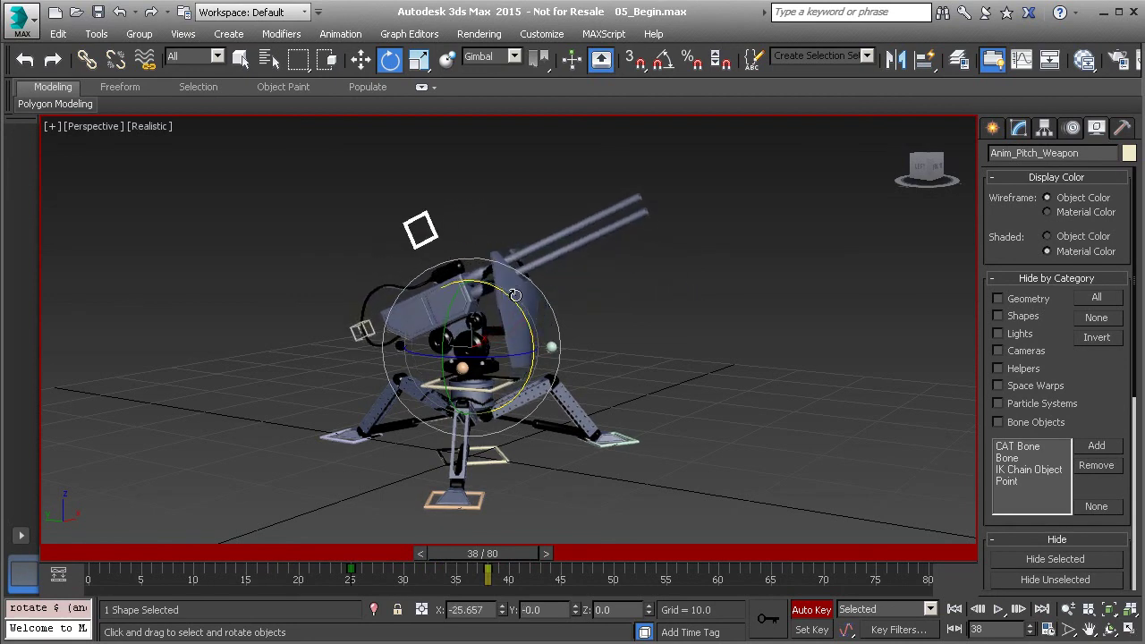
# Move to frame 47 and rotate the pitch weapon control slightly on X to lower the gun barrels.
pyautogui.moveTo(499, 555); pyautogui.dragTo(616, 591)
pyautogui.press('e')
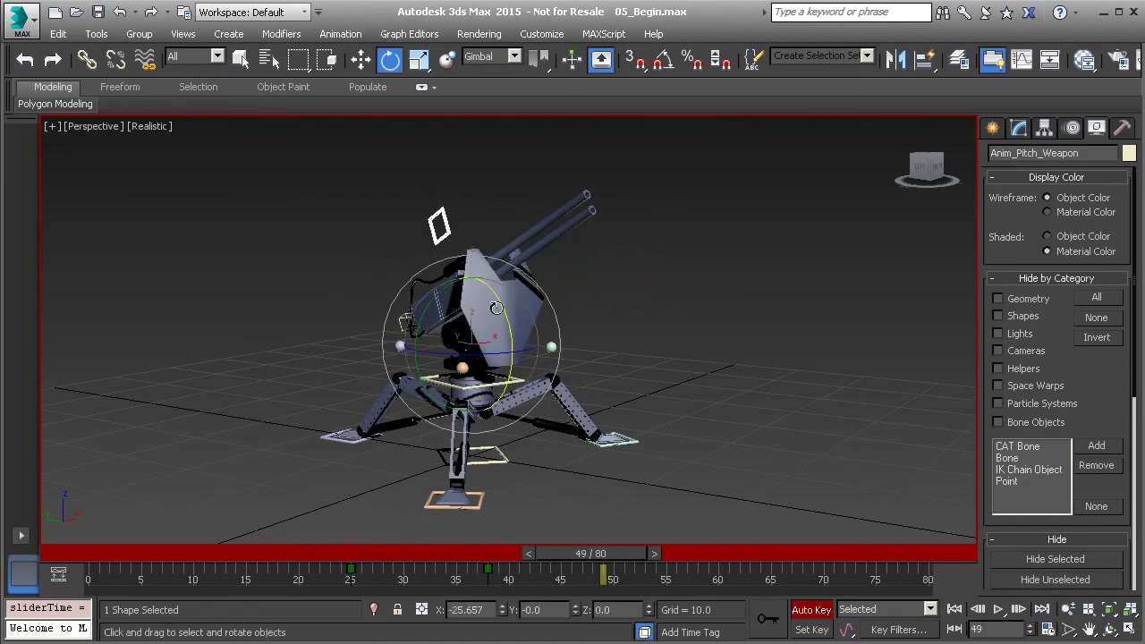
pyautogui.keyDown('alt'); pyautogui.moveTo(486, 347); pyautogui.dragTo(567, 367, button='middle'); pyautogui.keyUp('alt')
pyautogui.moveTo(428, 555); pyautogui.dragTo(542, 580)
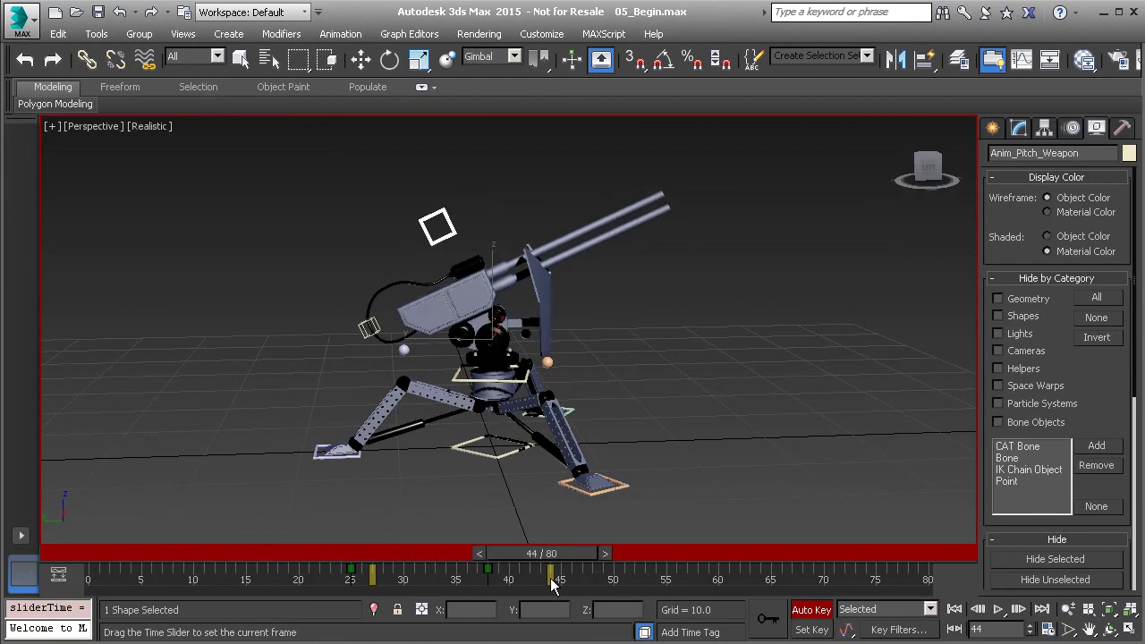
pyautogui.press('e')
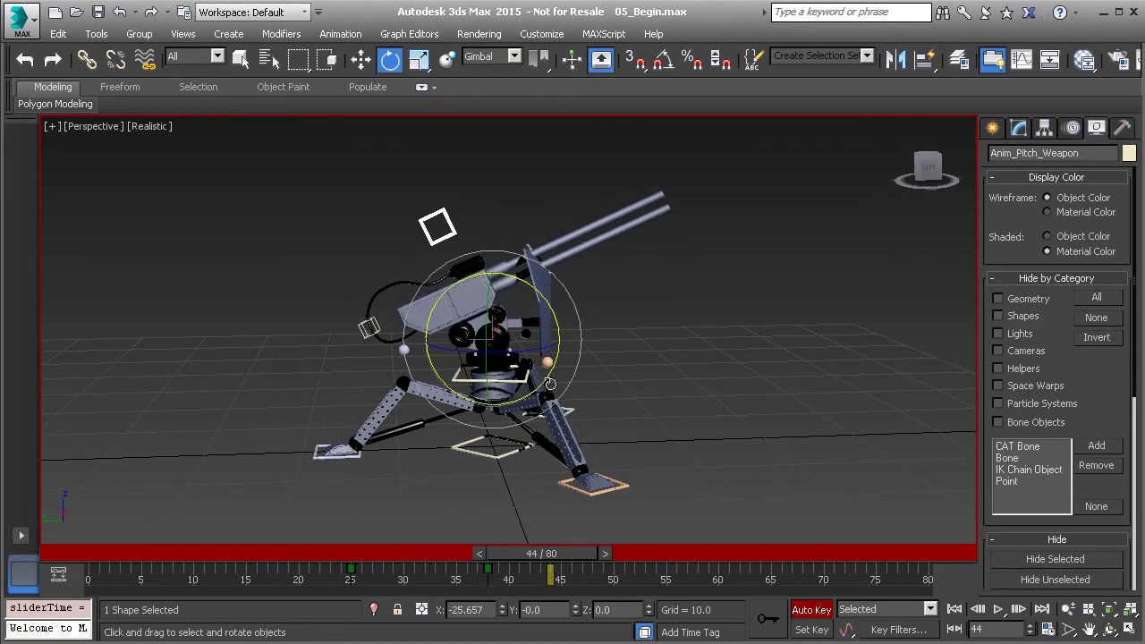
pyautogui.moveTo(562, 546); pyautogui.dragTo(611, 612)
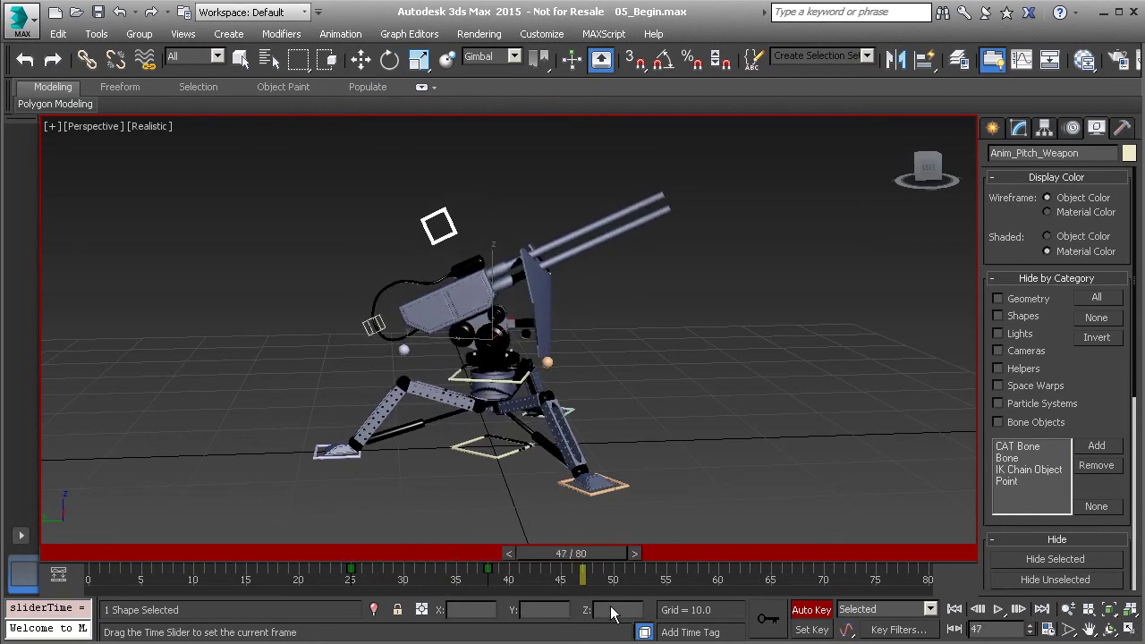
pyautogui.press('e')
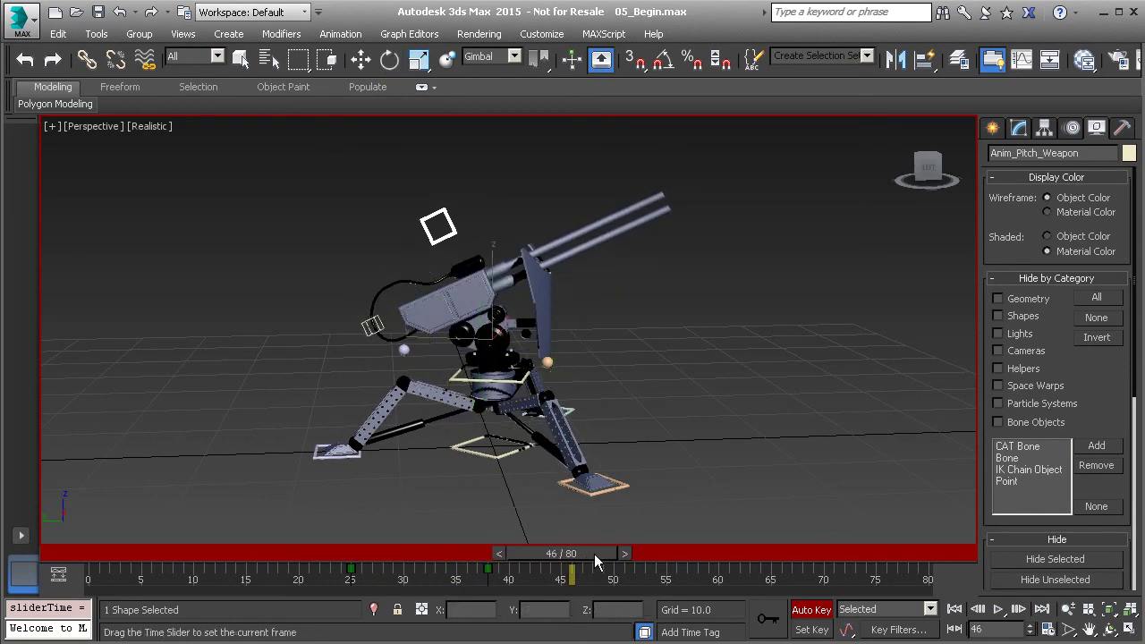
pyautogui.moveTo(541, 305); pyautogui.dragTo(544, 272)
# Pitch the gun to about -22.97 degrees on X at frame 54 and about -21.42 degrees at frame 58, then deselect the control.
pyautogui.moveTo(614, 553); pyautogui.dragTo(679, 563)
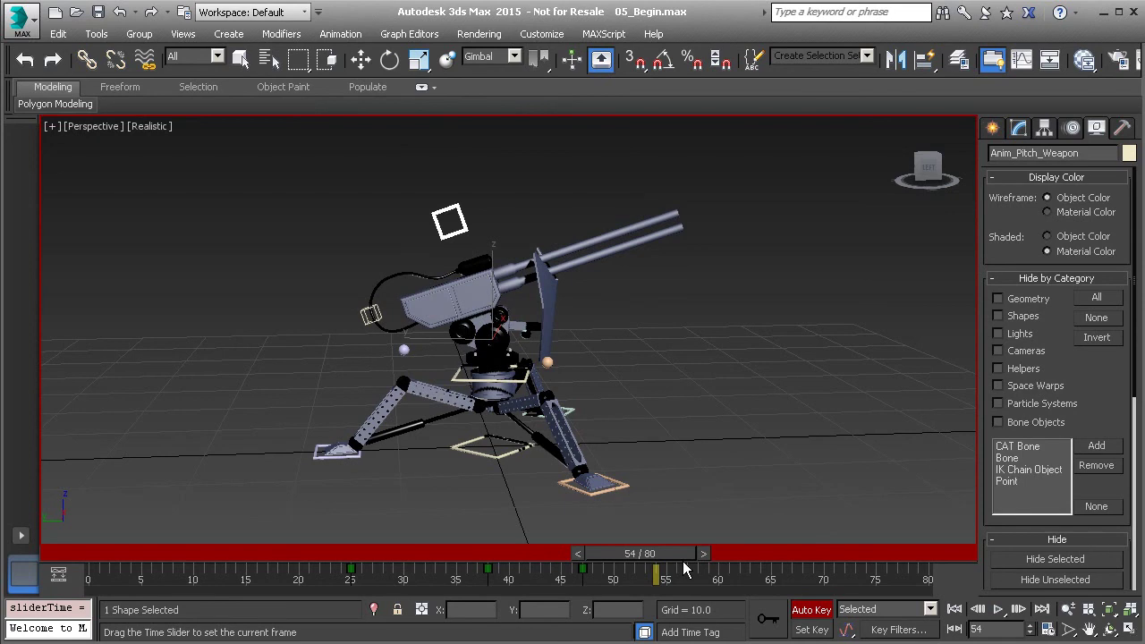
pyautogui.press('e')
pyautogui.moveTo(552, 311); pyautogui.dragTo(553, 306)
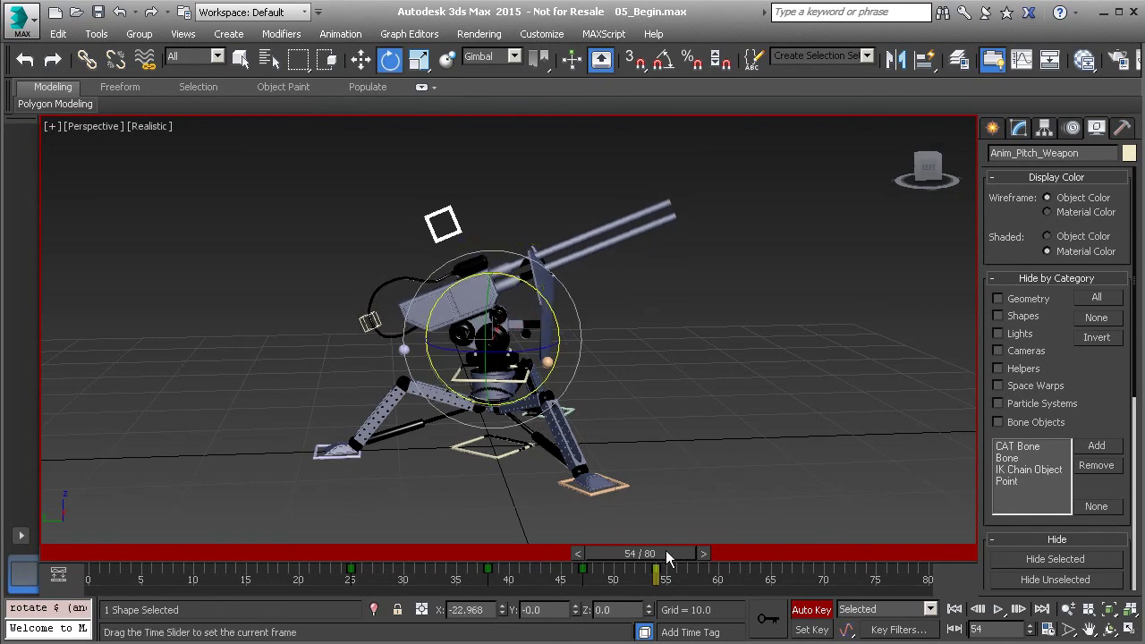
pyautogui.moveTo(666, 553); pyautogui.dragTo(713, 562)
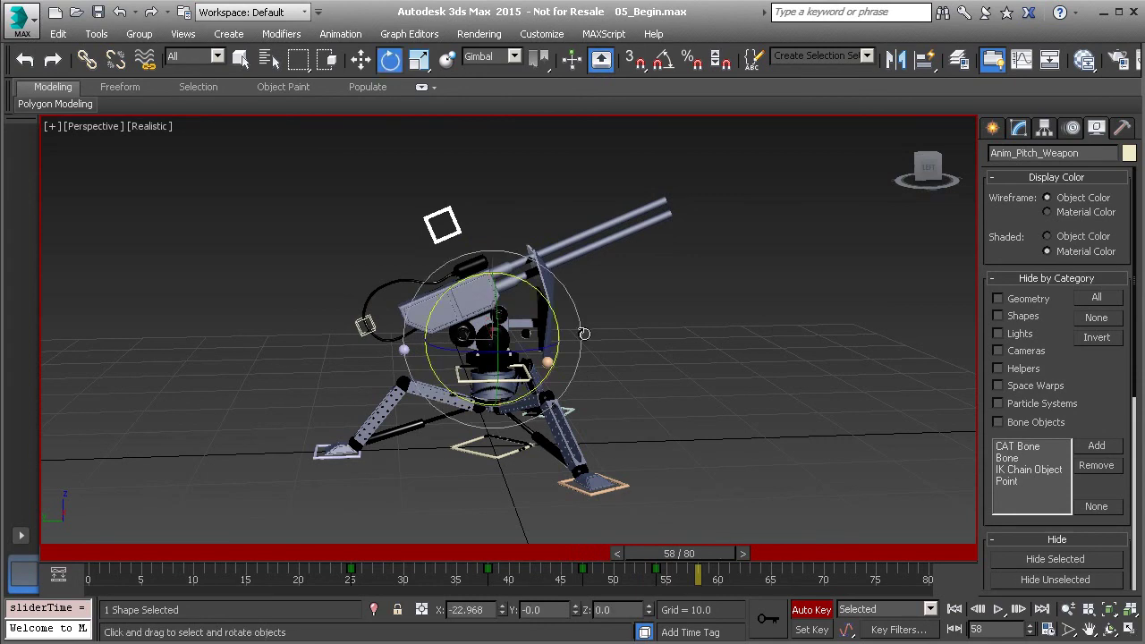
pyautogui.moveTo(543, 298); pyautogui.dragTo(544, 299)
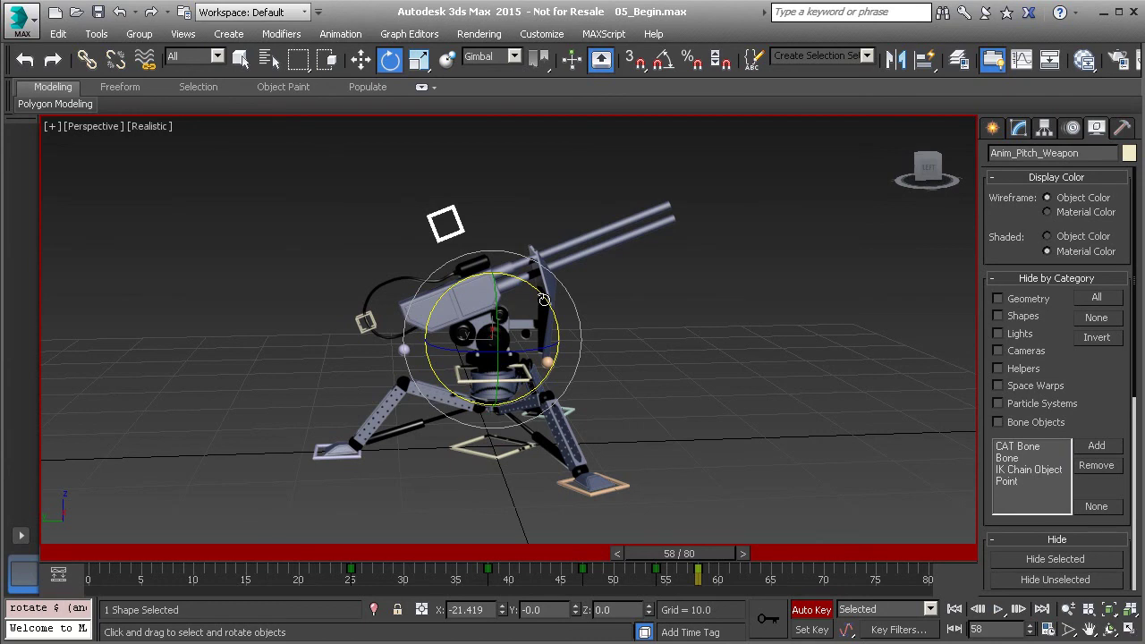
pyautogui.click(655, 351)
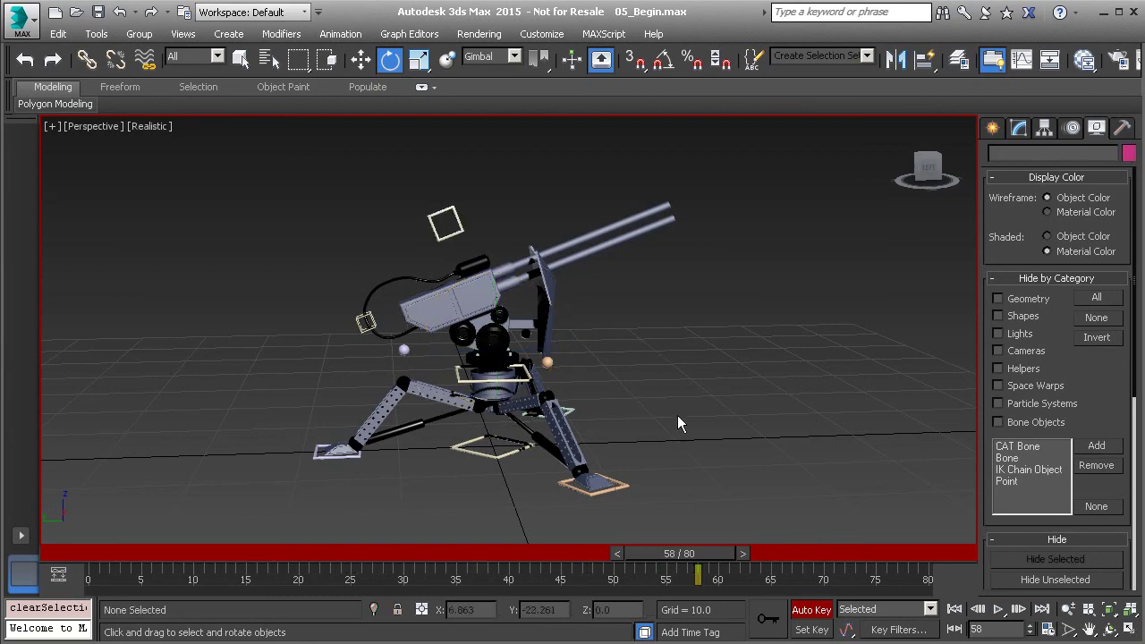
# Rewind to frame 5 and play back the combined swivel and pitch animation from an angled view of the turret.
pyautogui.moveTo(706, 553); pyautogui.dragTo(158, 554)
pyautogui.press('e')
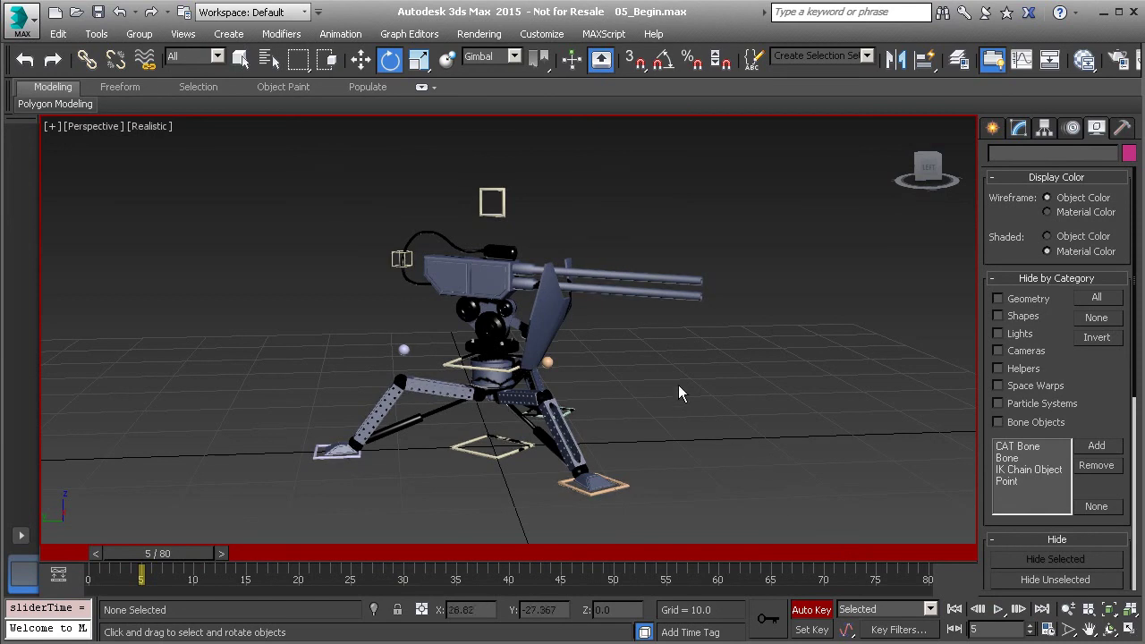
pyautogui.keyDown('alt'); pyautogui.moveTo(680, 417); pyautogui.dragTo(589, 408, button='middle'); pyautogui.keyUp('alt')
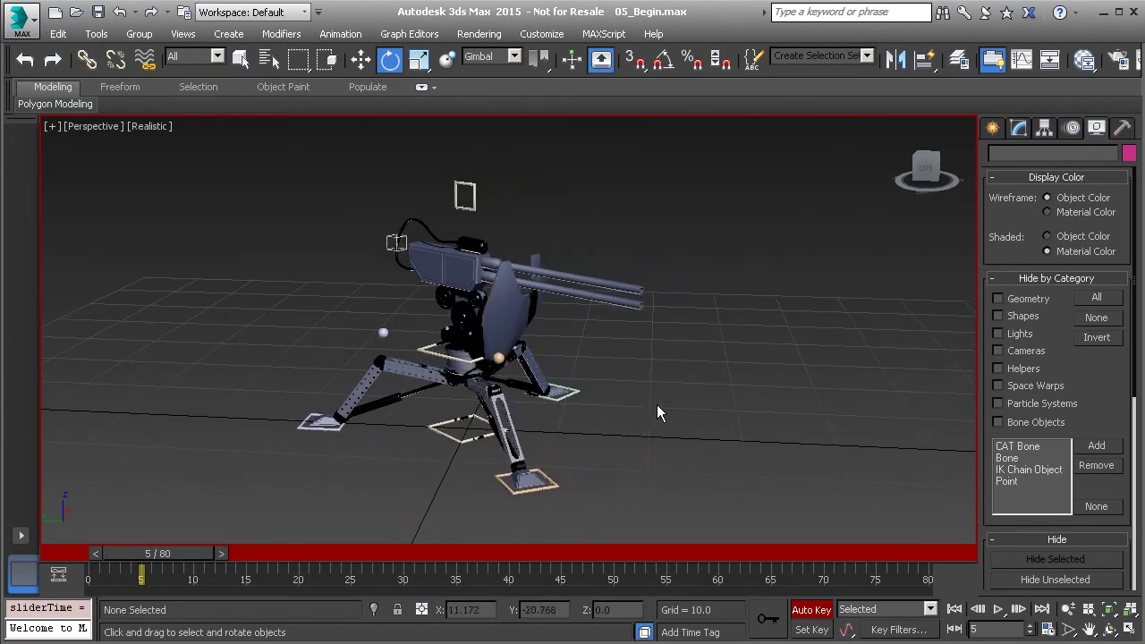
pyautogui.moveTo(671, 407); pyautogui.dragTo(641, 416, button='middle')
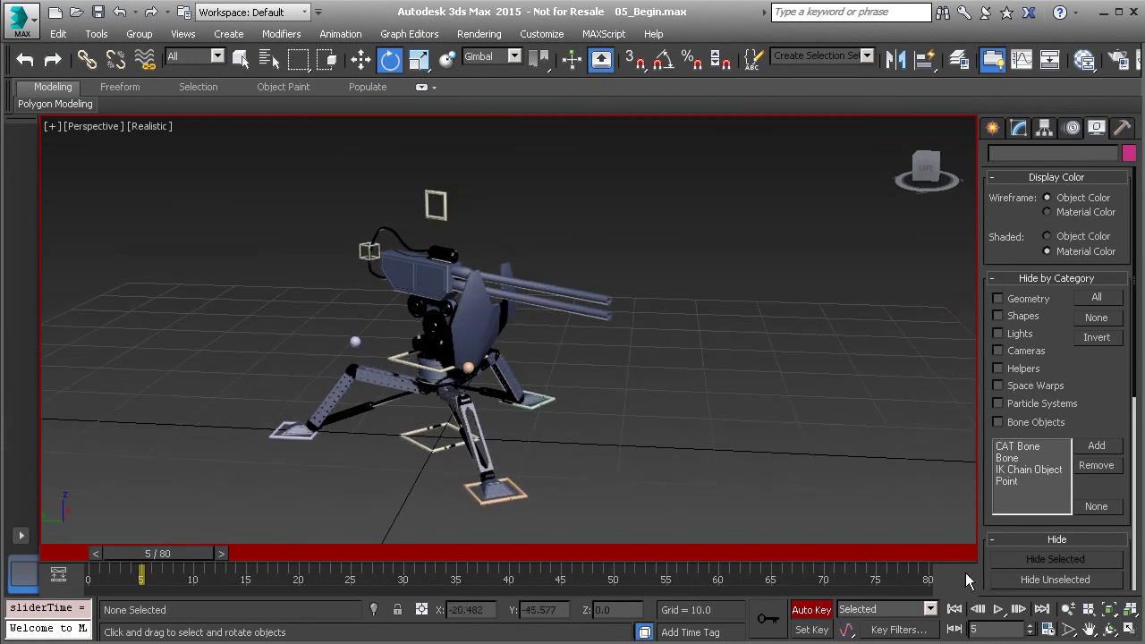
pyautogui.click(999, 610)
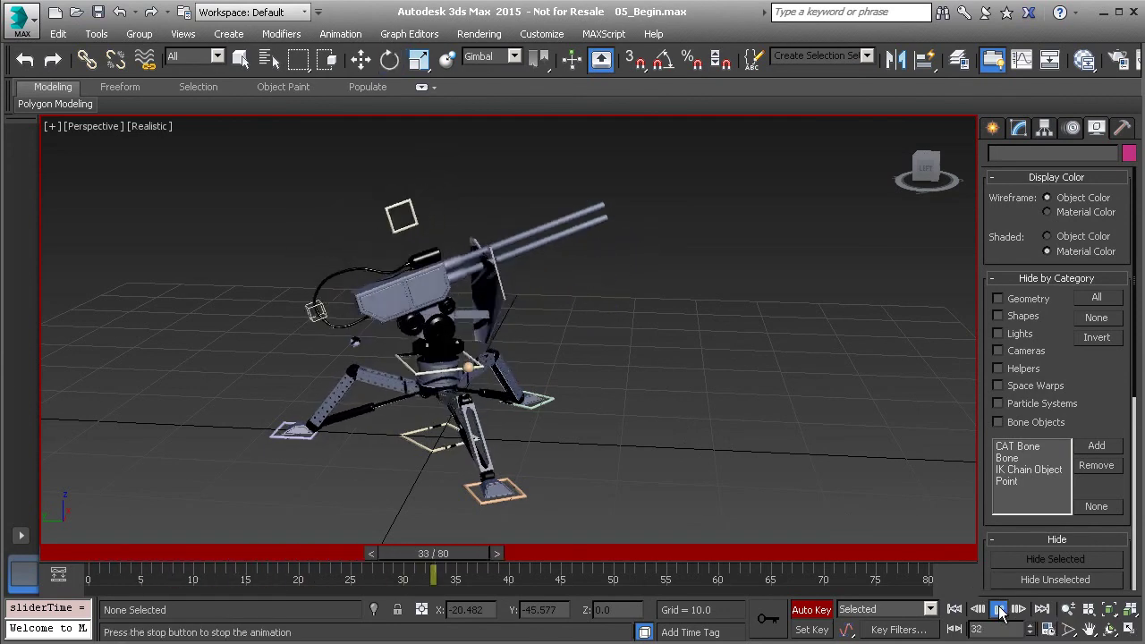